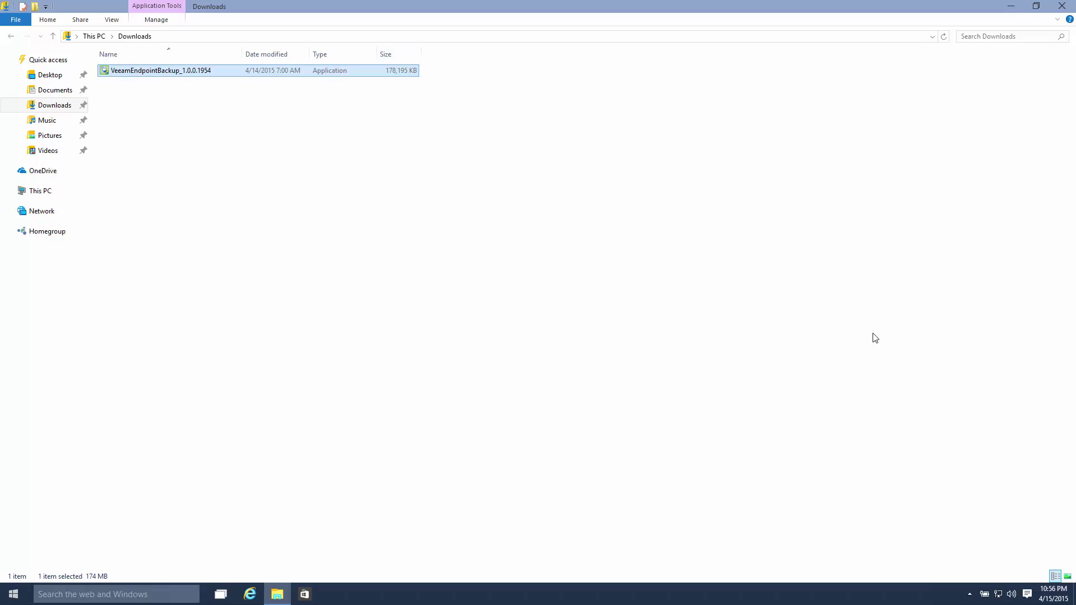
# Step: Turn on file name extensions from the View tab and restore the Explorer window to a smaller size
pyautogui.click(110, 19)
pyautogui.click(440, 50)
pyautogui.click(1036, 6)
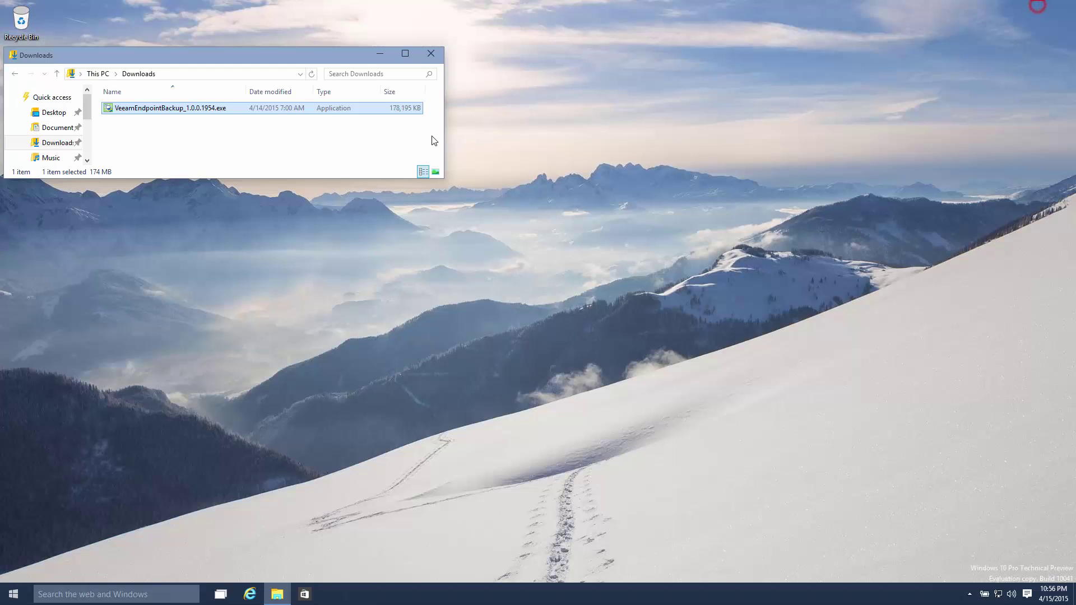
pyautogui.doubleClick(229, 110)
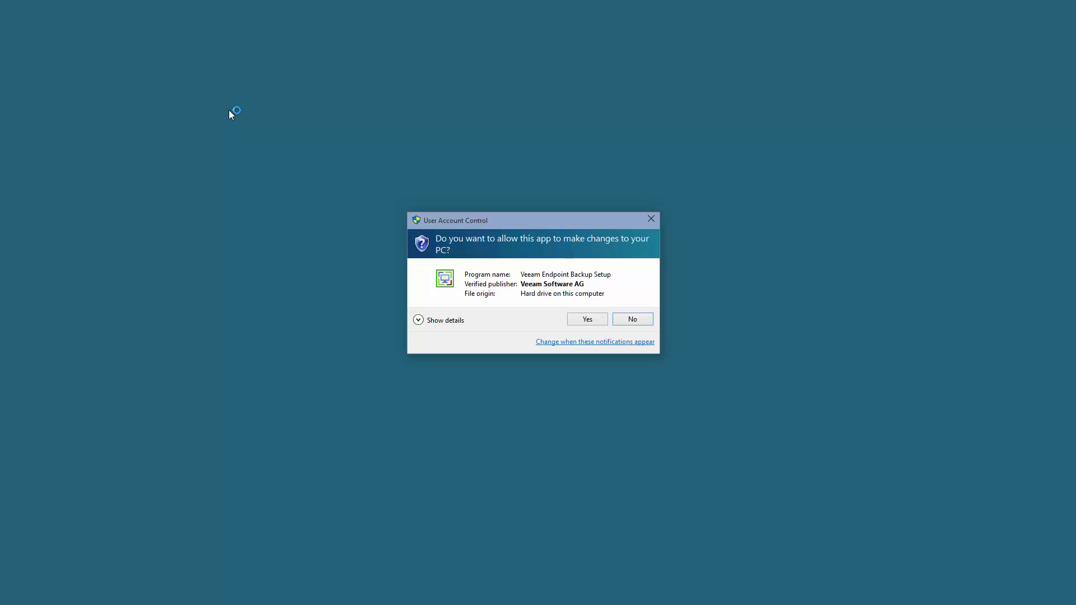
pyautogui.click(599, 323)
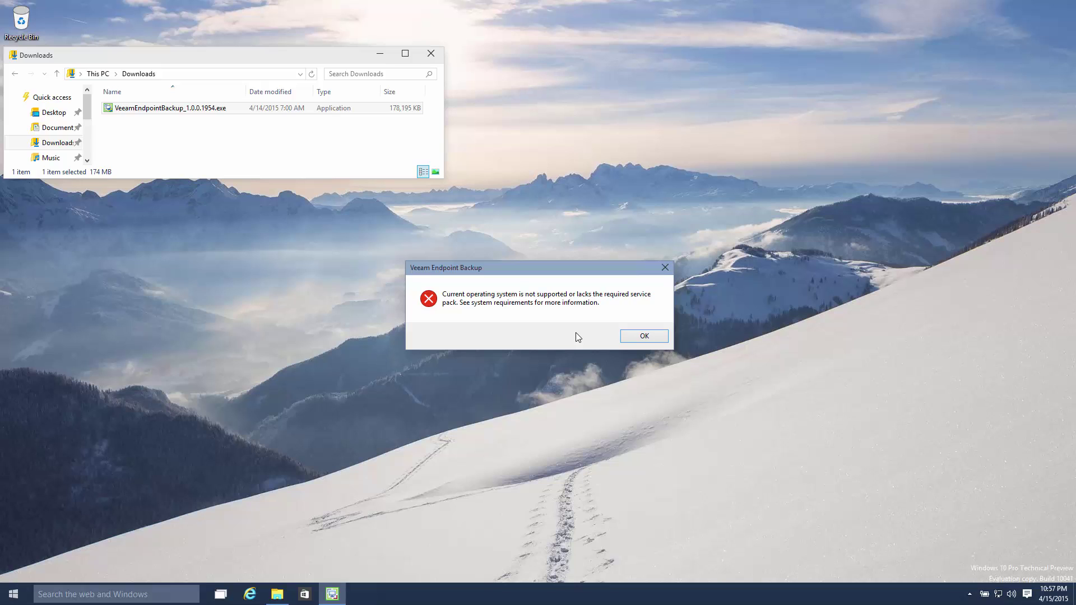
pyautogui.click(651, 338)
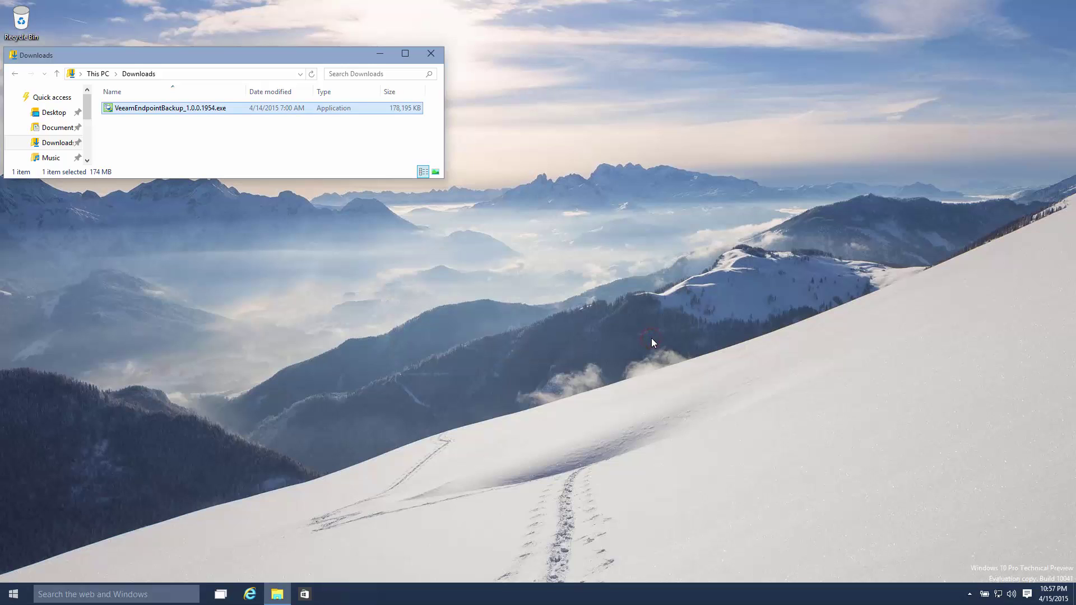
# Step: Search '7zip download' in Internet Explorer, then download and run the x64 7-Zip 9.20 .msi
pyautogui.click(250, 595)
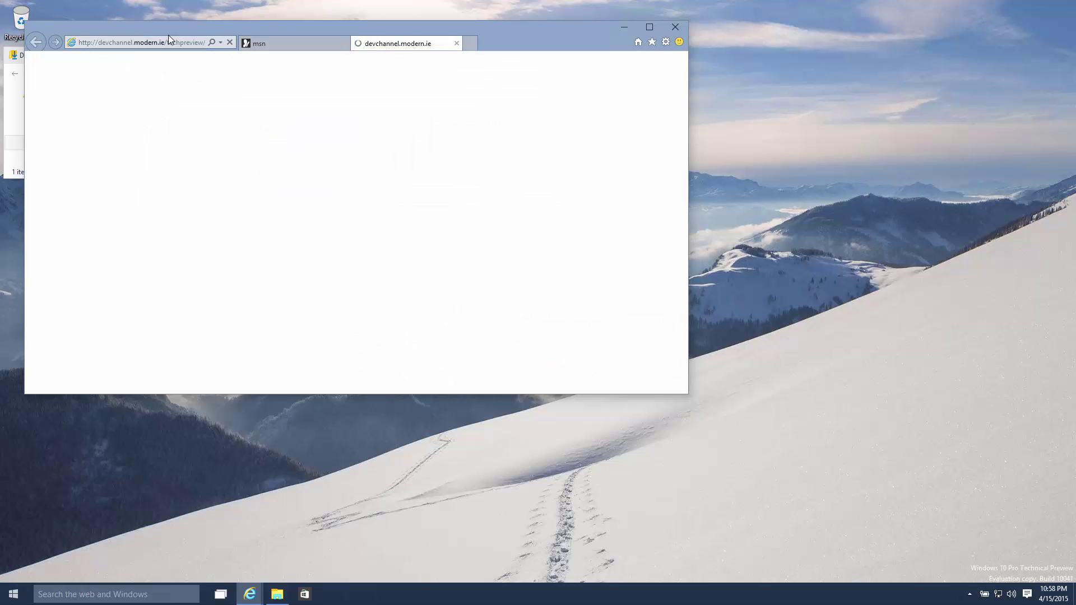
pyautogui.click(149, 46)
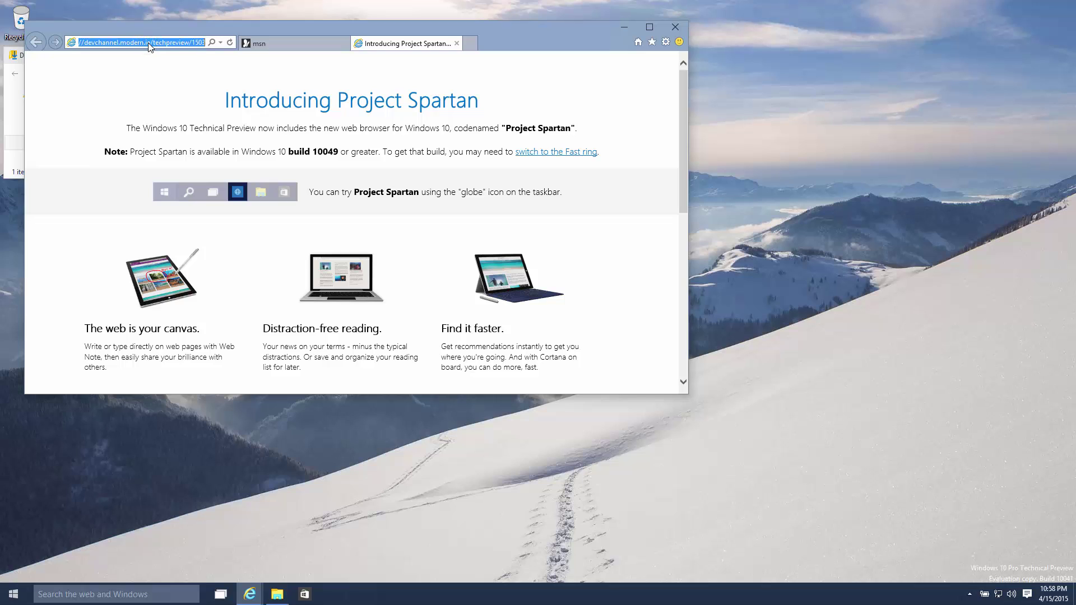
pyautogui.write('7')
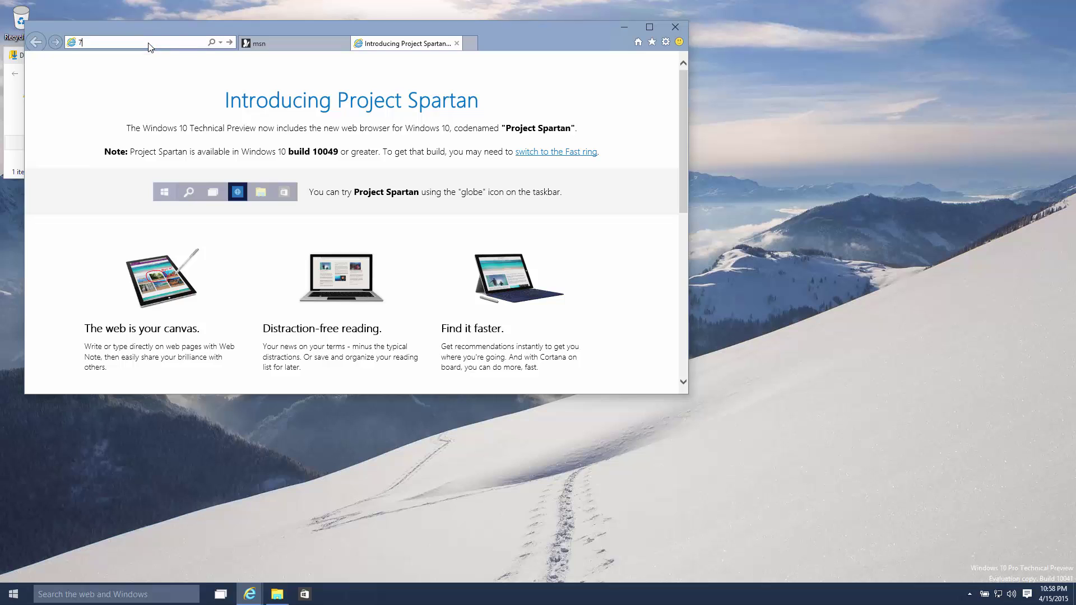
pyautogui.write('zip download')
pyautogui.press('Return')
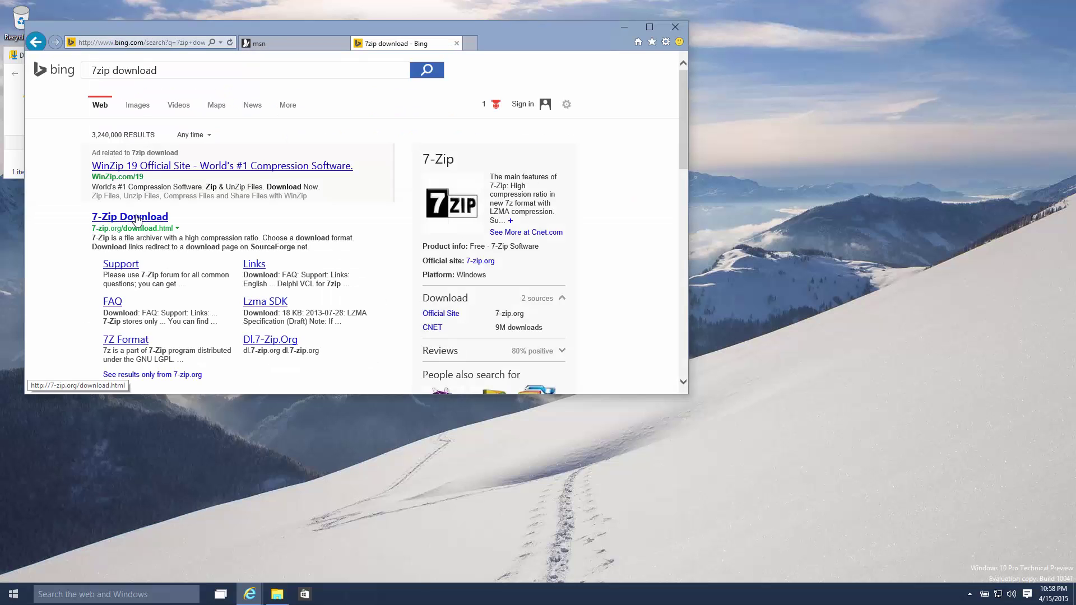
pyautogui.click(137, 217)
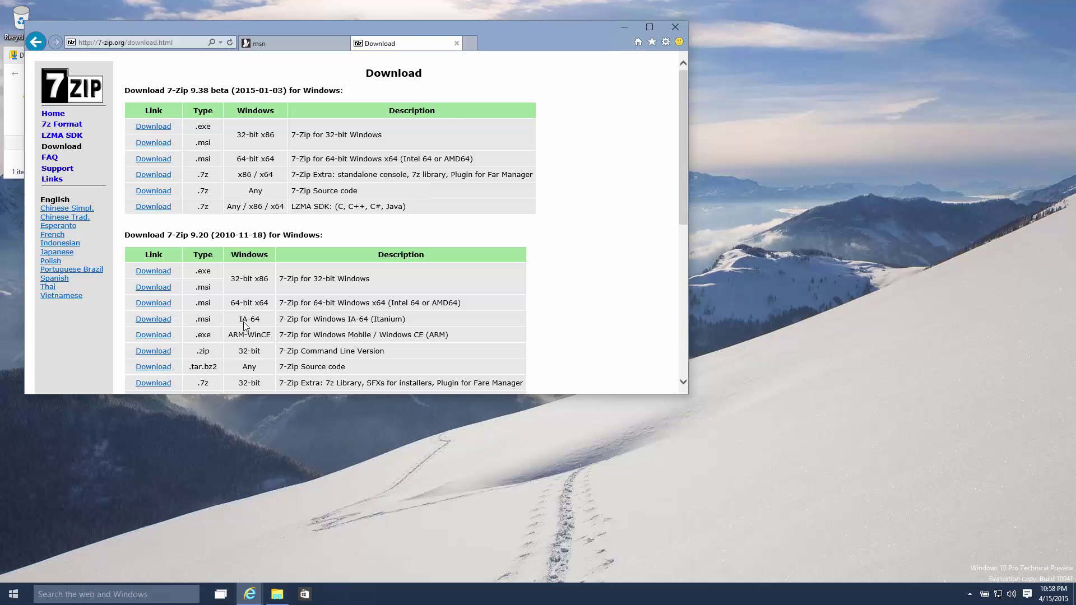
pyautogui.click(159, 305)
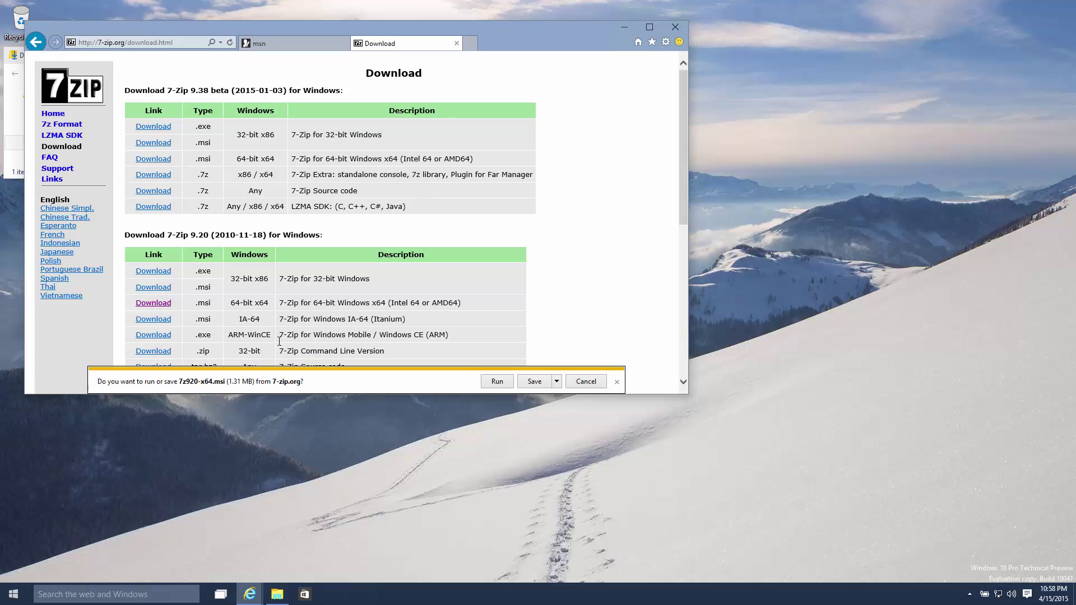
pyautogui.click(489, 383)
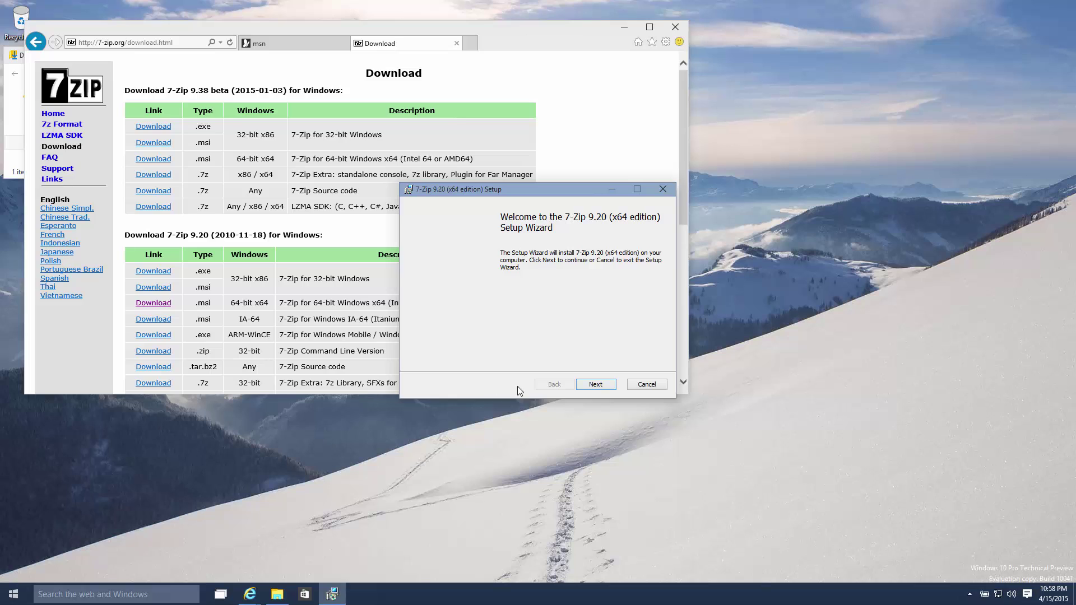
# Step: Install 7-Zip 9.20 x64 with default features, accepting the license and the UAC prompt
pyautogui.click(605, 386)
pyautogui.click(520, 358)
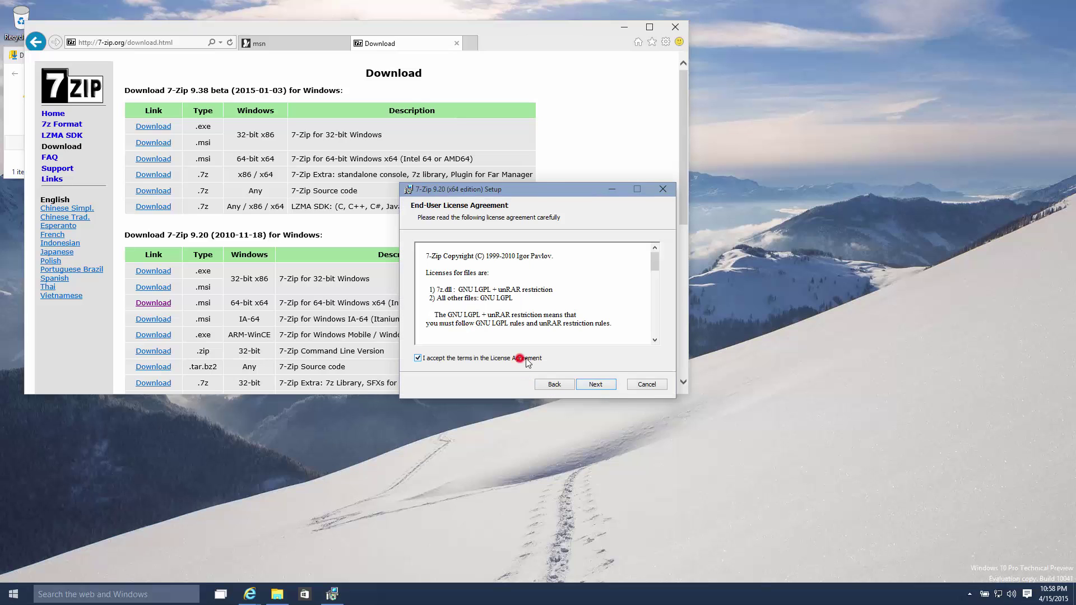
pyautogui.click(605, 386)
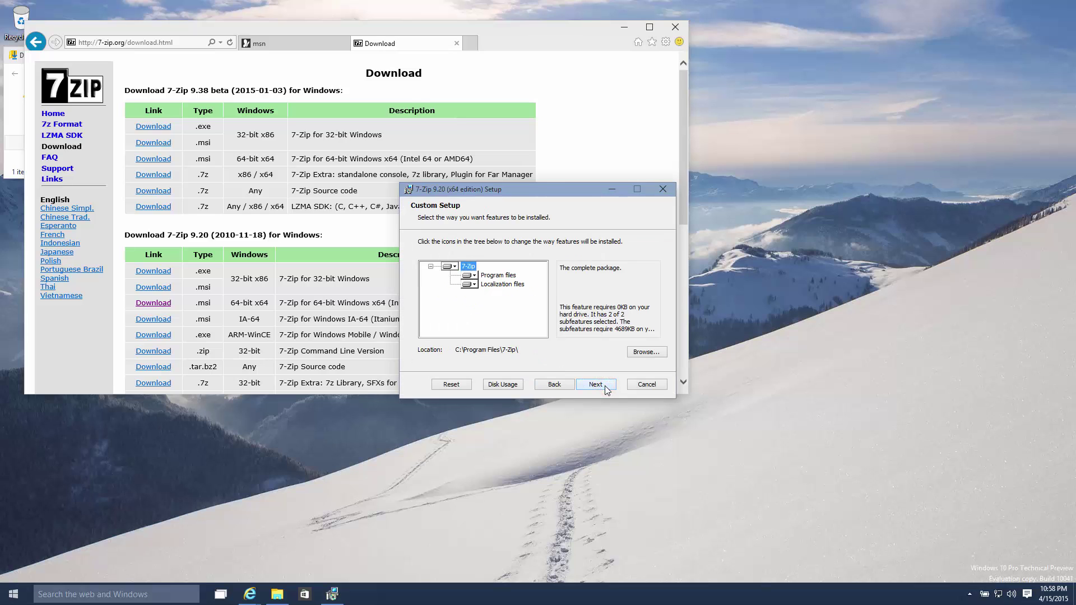
pyautogui.click(605, 387)
pyautogui.click(604, 387)
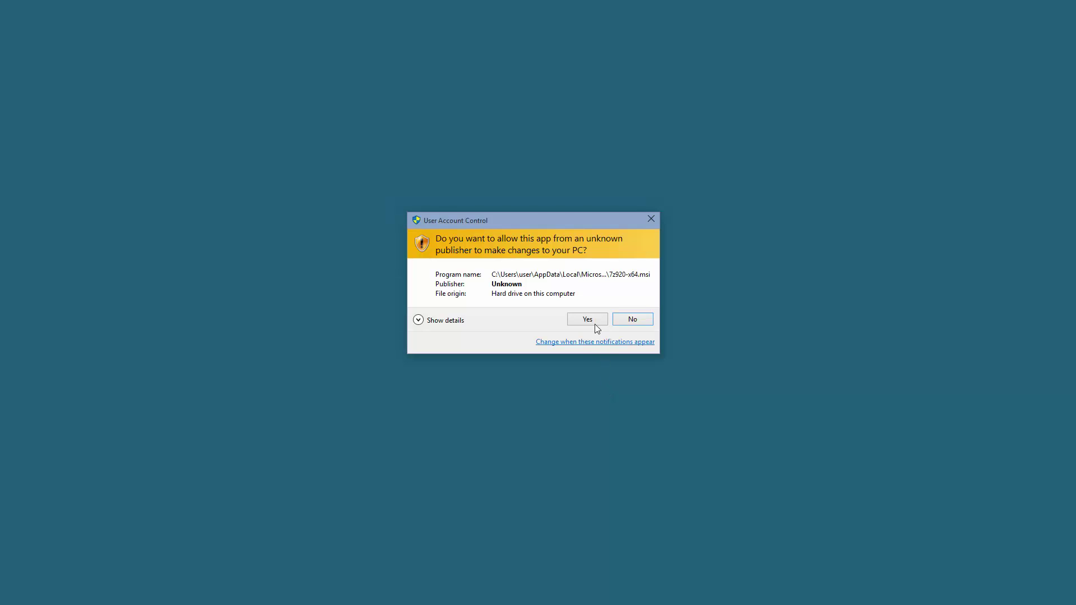
pyautogui.click(595, 324)
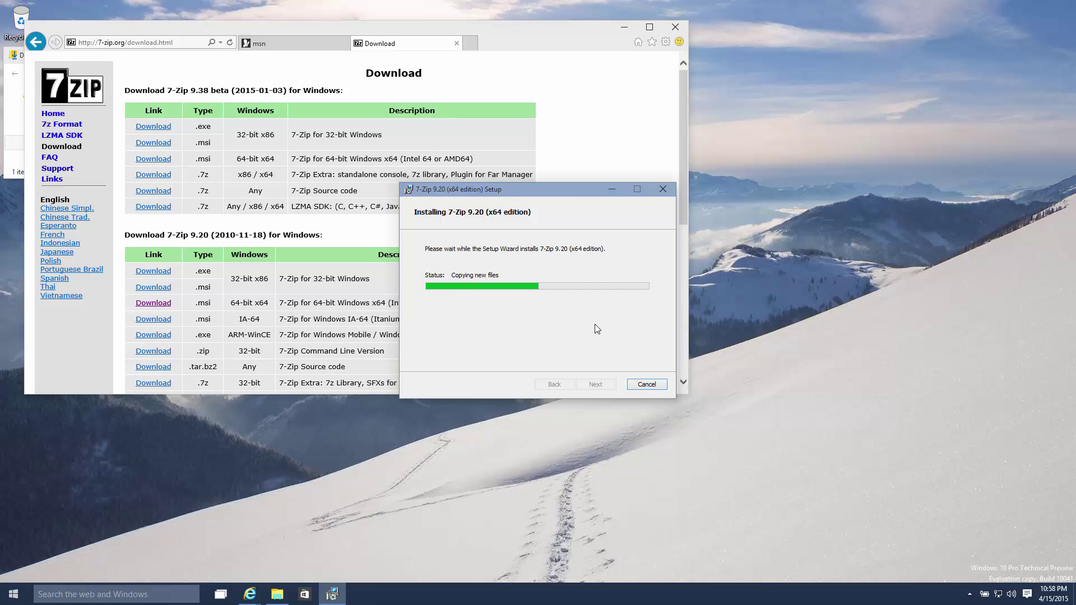
# Step: Close Internet Explorer with all its tabs and finish the 7-Zip setup
pyautogui.click(676, 27)
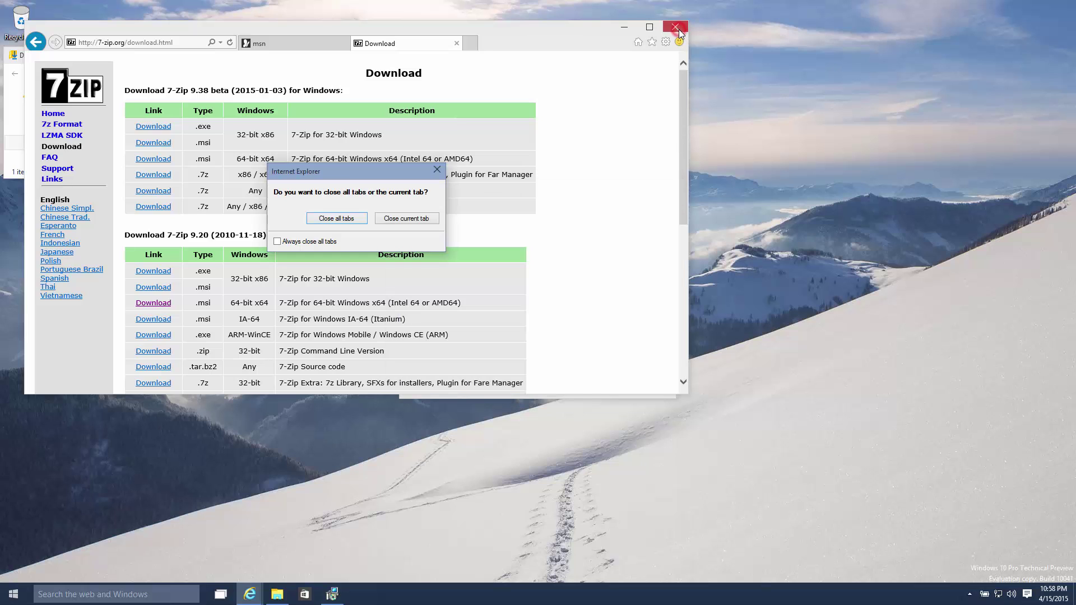
pyautogui.click(344, 217)
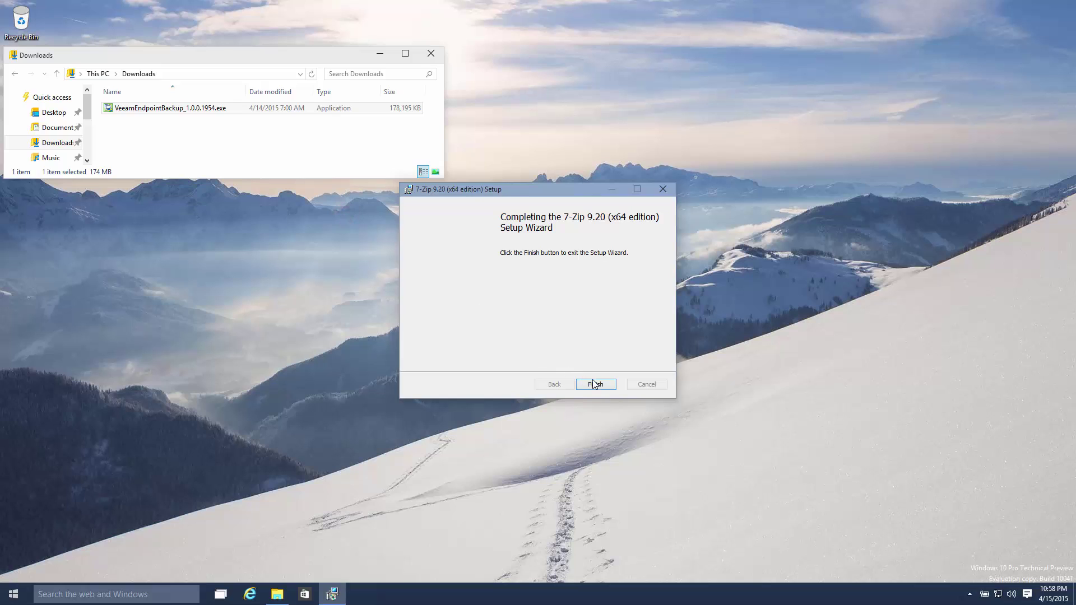
pyautogui.click(613, 387)
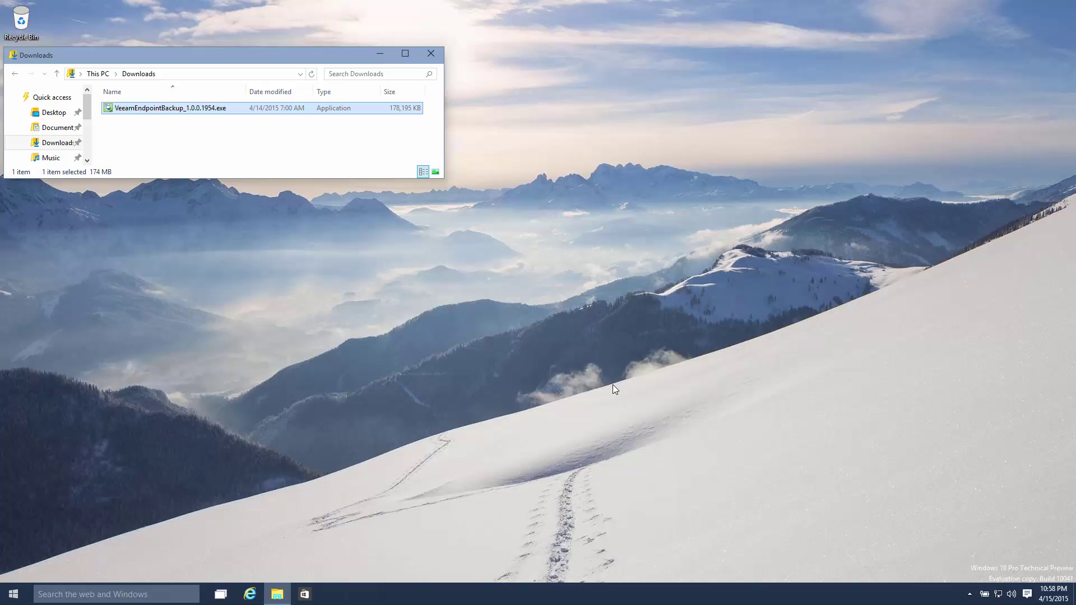
# Step: Extract VeeamEndpointBackup_1.0.0.1954.exe with 7-Zip into its own folder
pyautogui.doubleClick(231, 108)
pyautogui.rightClick(230, 109)
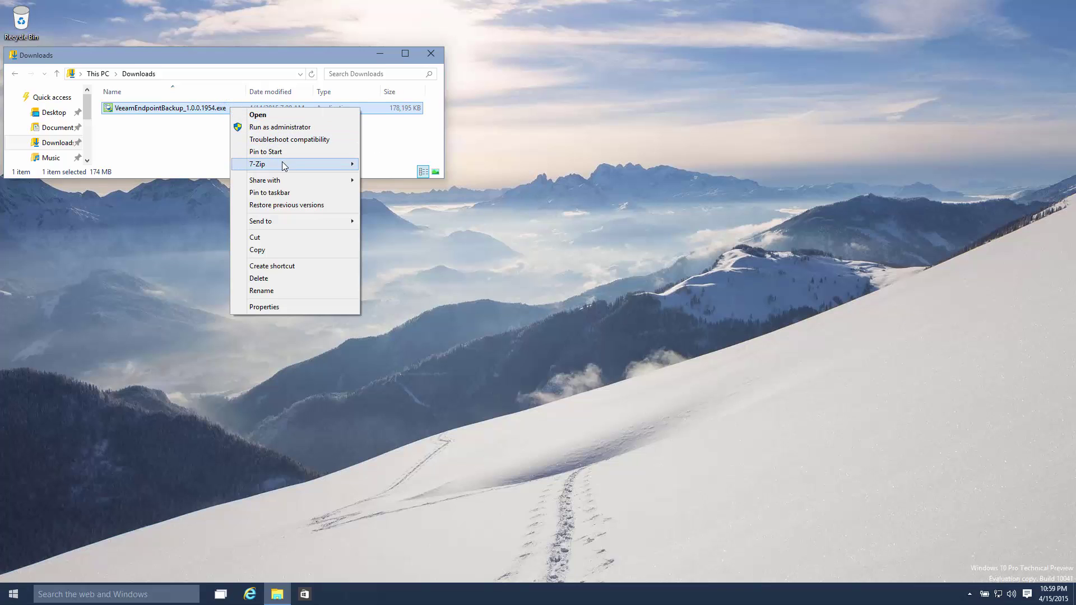
pyautogui.moveTo(283, 166)
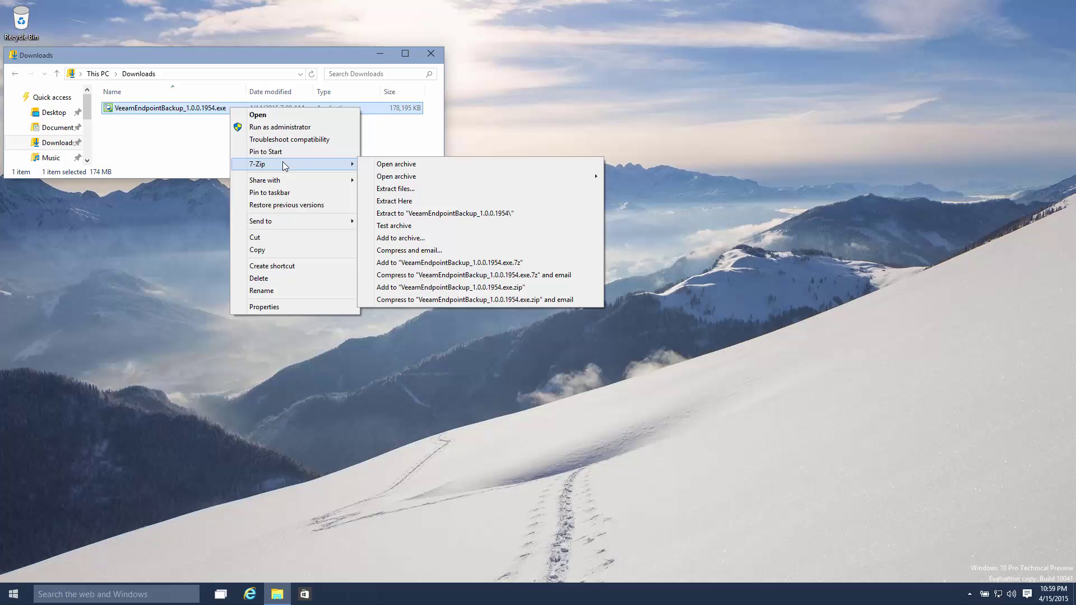
pyautogui.click(532, 213)
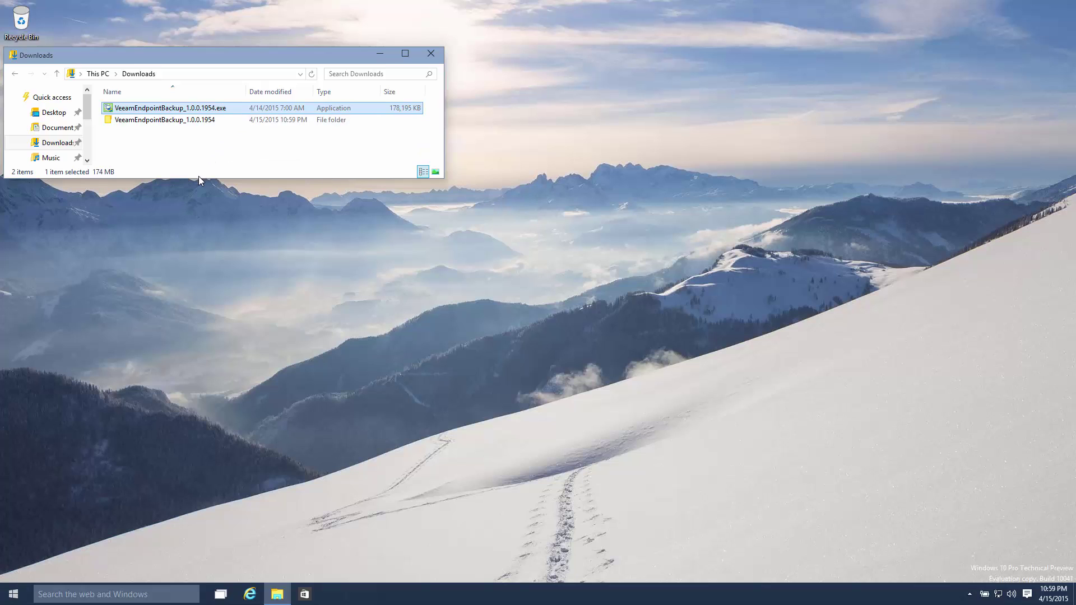
# Step: Open the extracted EndPoint folder and run Setup.exe, dismissing the unsupported operating system error
pyautogui.moveTo(197, 180); pyautogui.dragTo(204, 246)
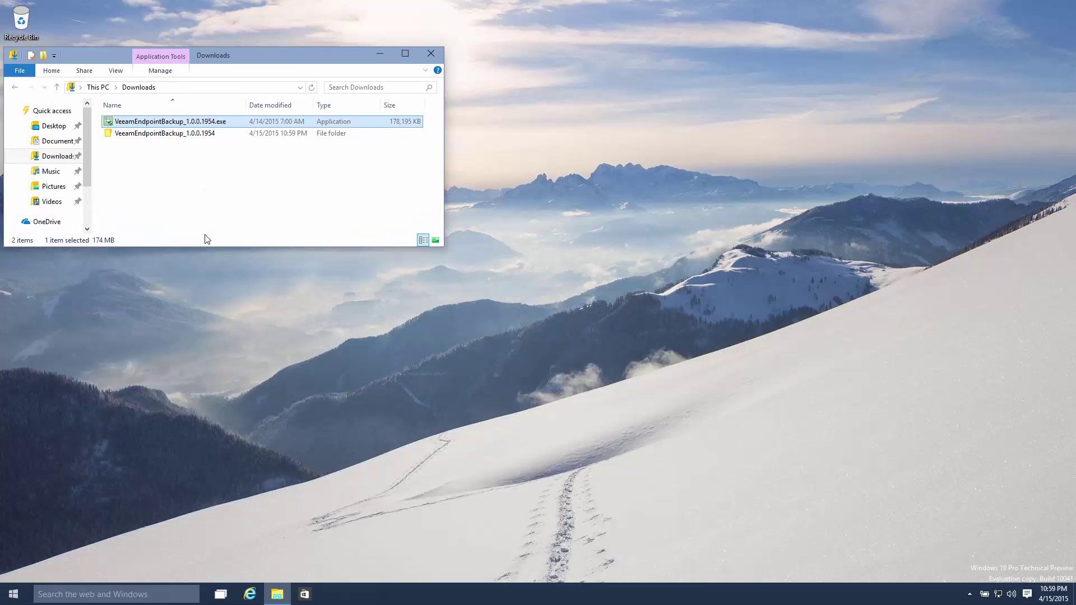
pyautogui.doubleClick(227, 135)
pyautogui.doubleClick(163, 122)
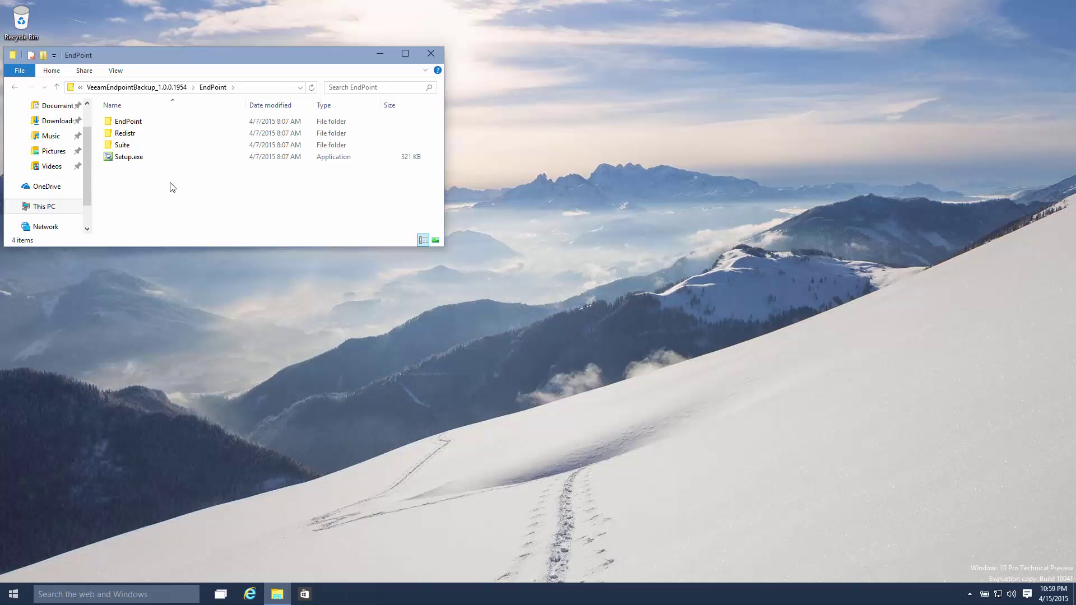
pyautogui.doubleClick(144, 162)
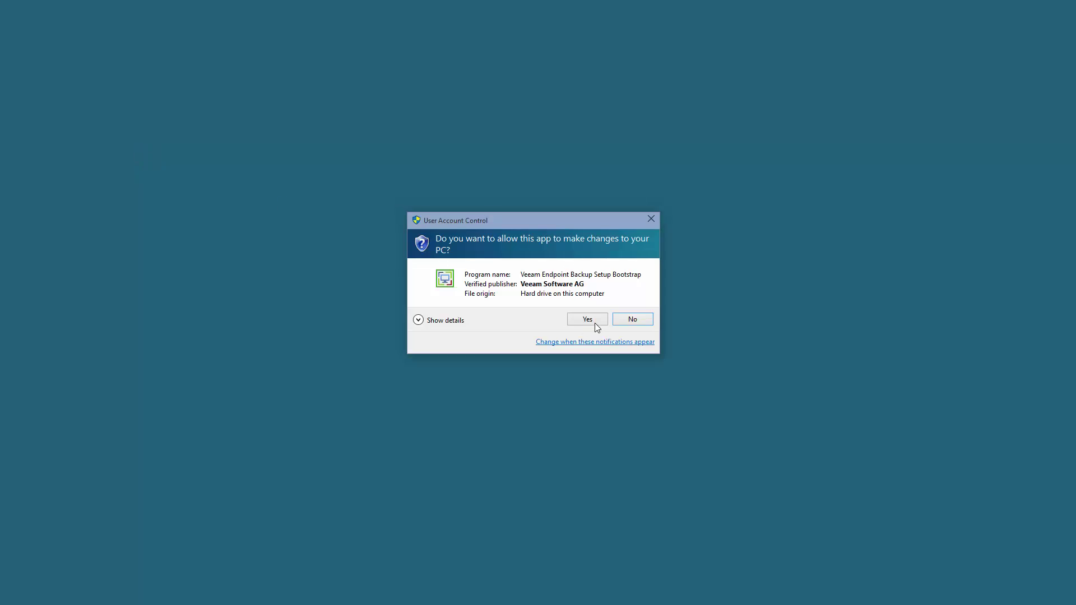
pyautogui.click(594, 322)
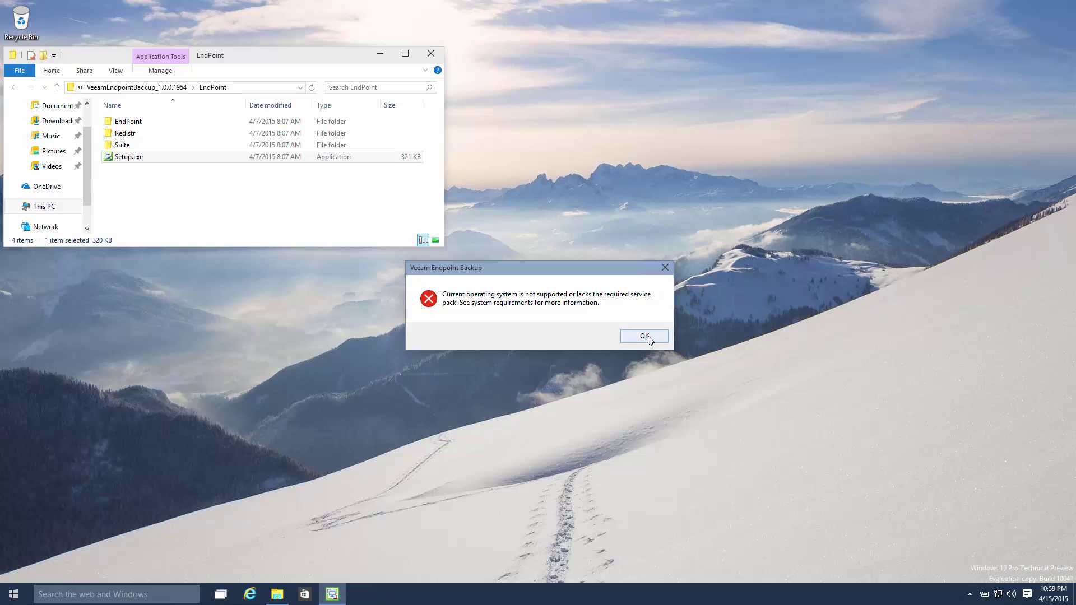
pyautogui.click(645, 336)
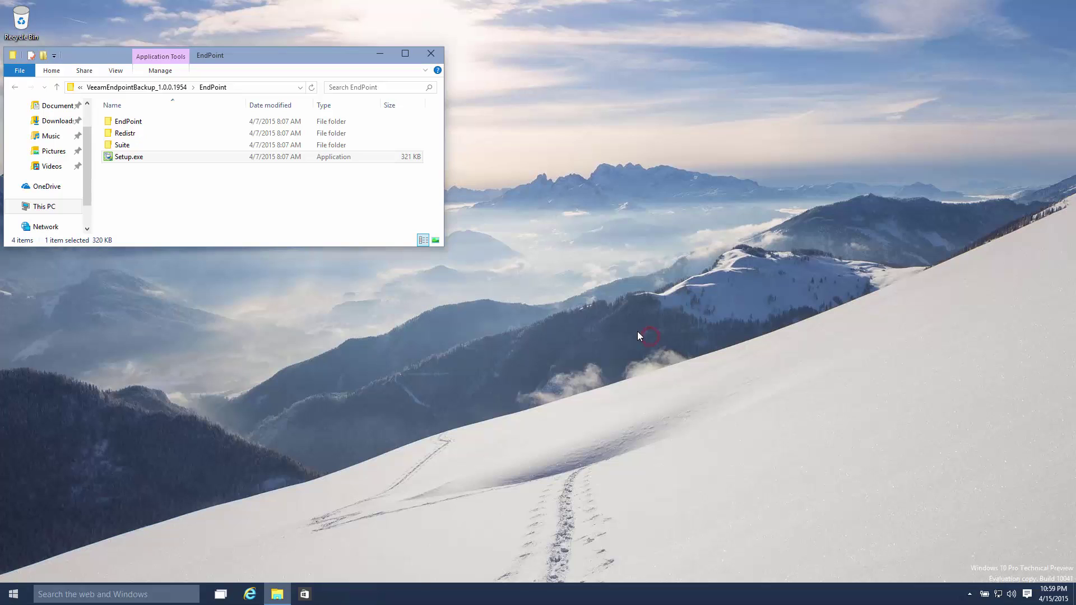
# Step: Open EndPoint\Redistr\x64, sort by date modified, and run SqlLocalDB.msi
pyautogui.doubleClick(161, 135)
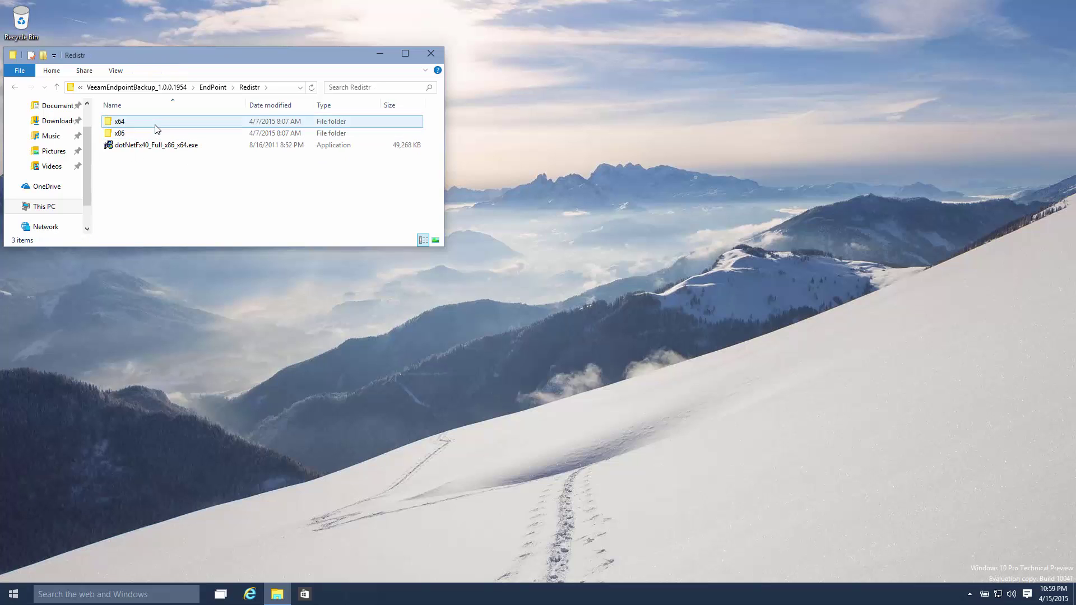
pyautogui.click(154, 123)
pyautogui.doubleClick(154, 124)
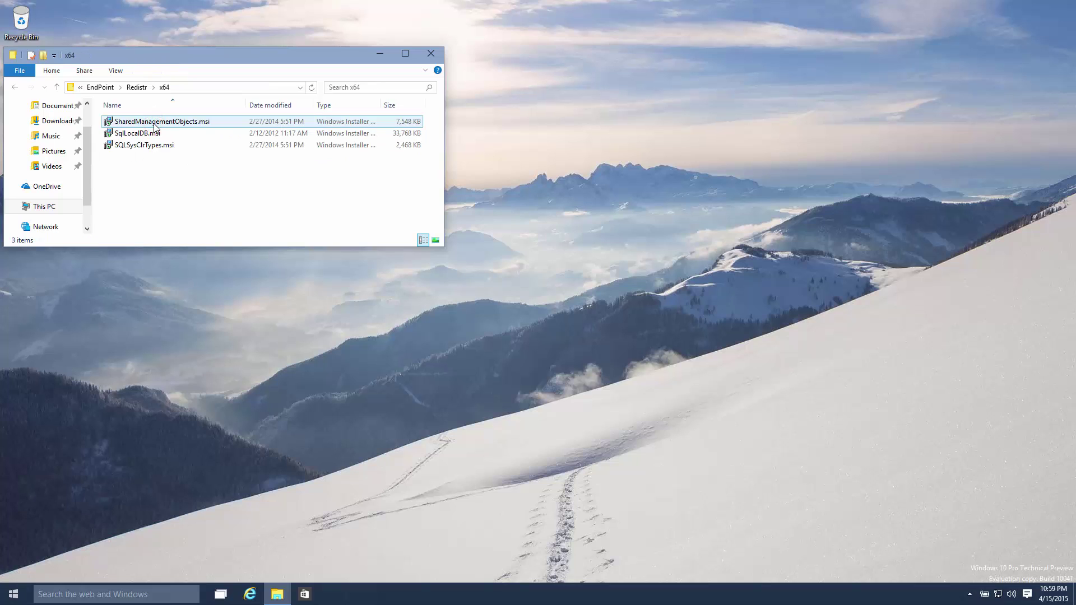
pyautogui.click(264, 105)
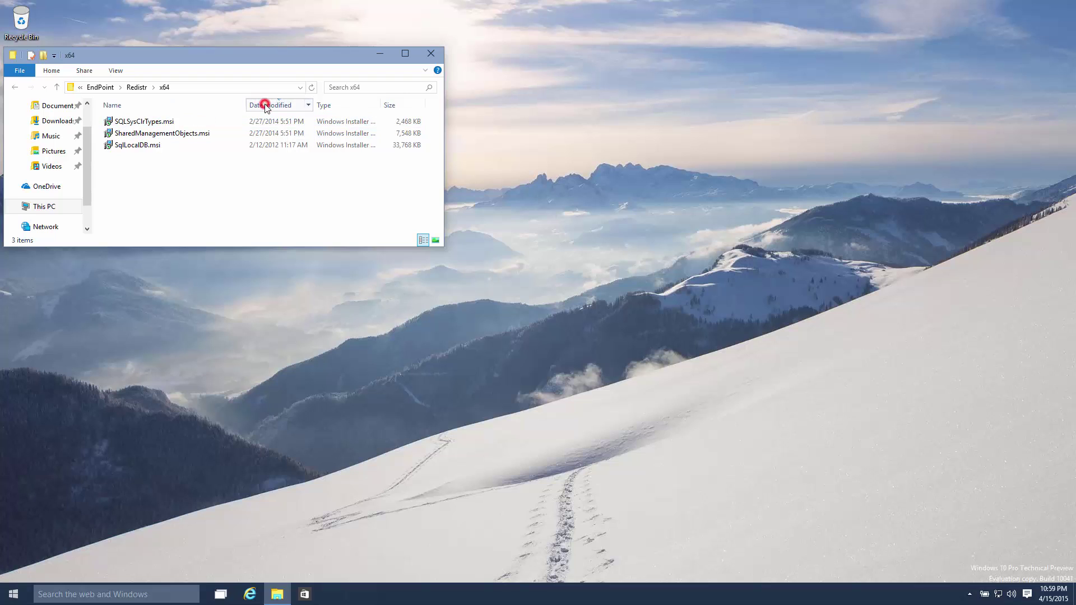
pyautogui.click(264, 106)
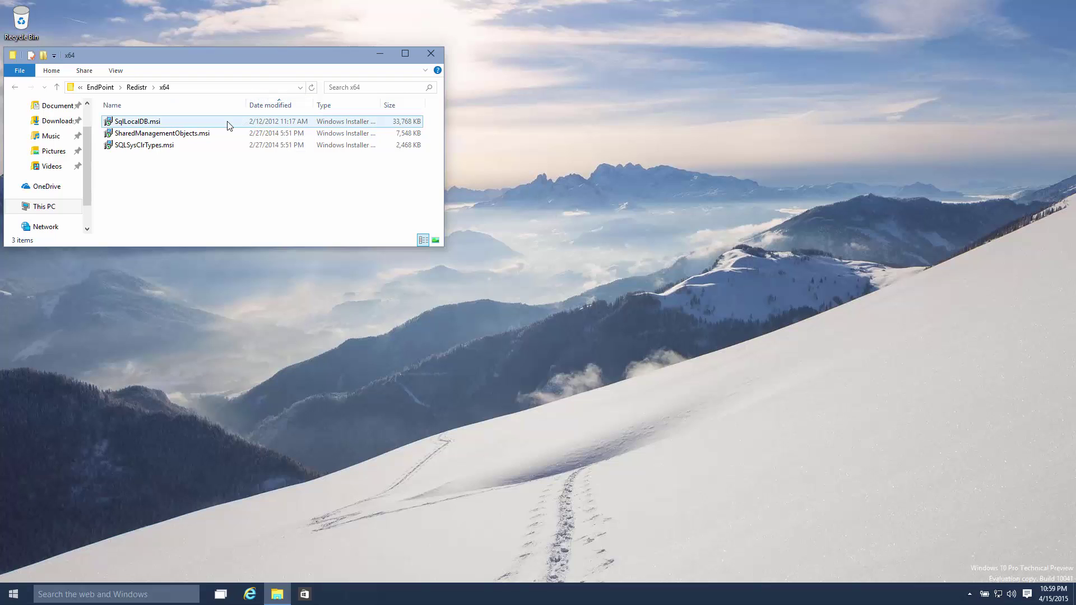
pyautogui.doubleClick(173, 124)
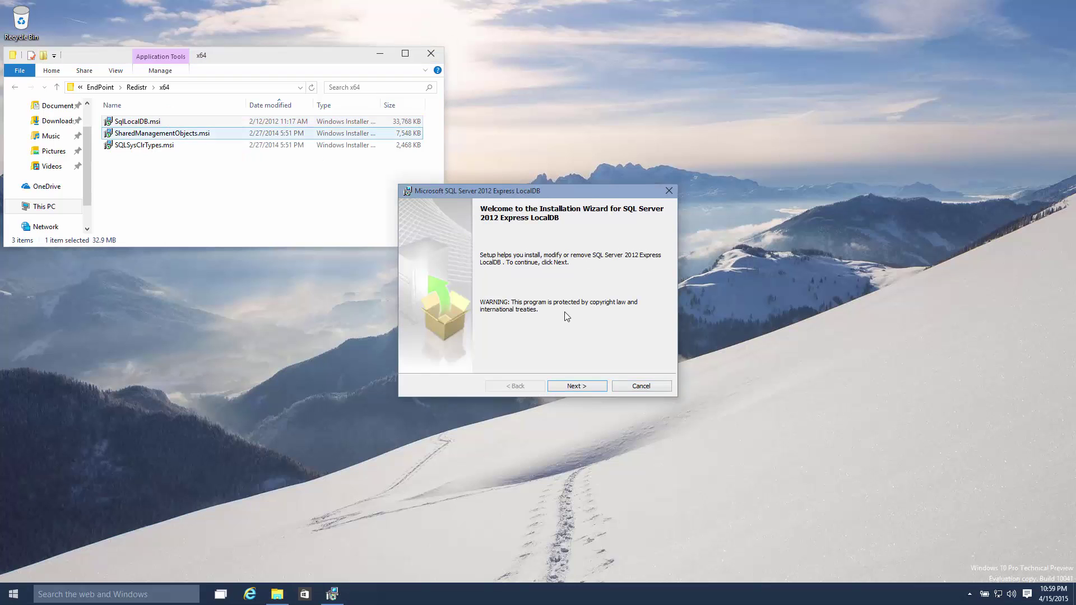
# Step: Install SQL Server 2012 Express LocalDB, accepting the license and UAC prompt, then finish
pyautogui.click(588, 388)
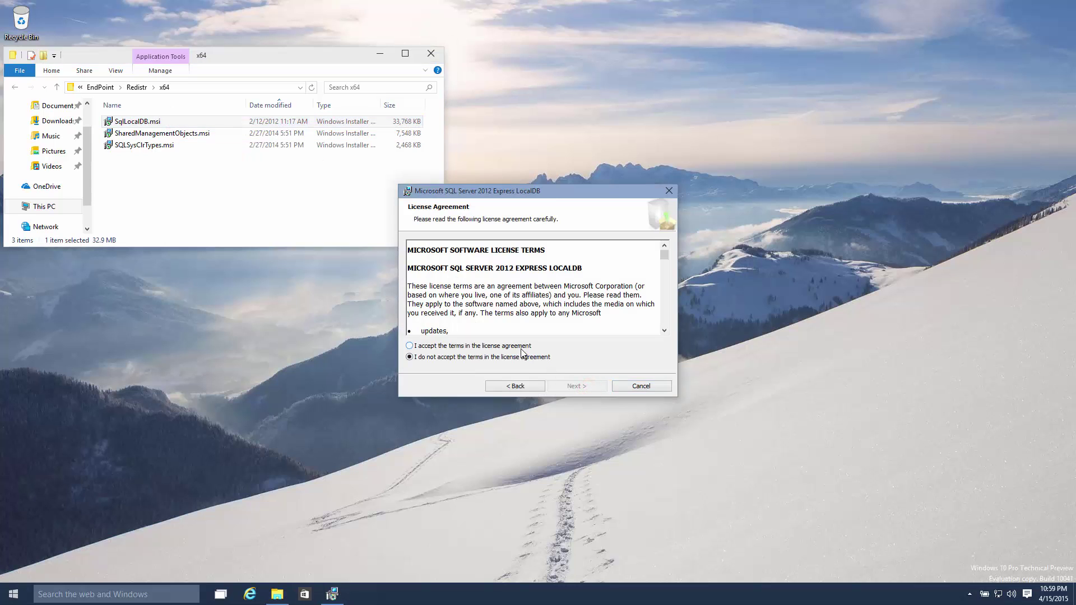
pyautogui.click(519, 346)
pyautogui.click(591, 386)
pyautogui.click(591, 386)
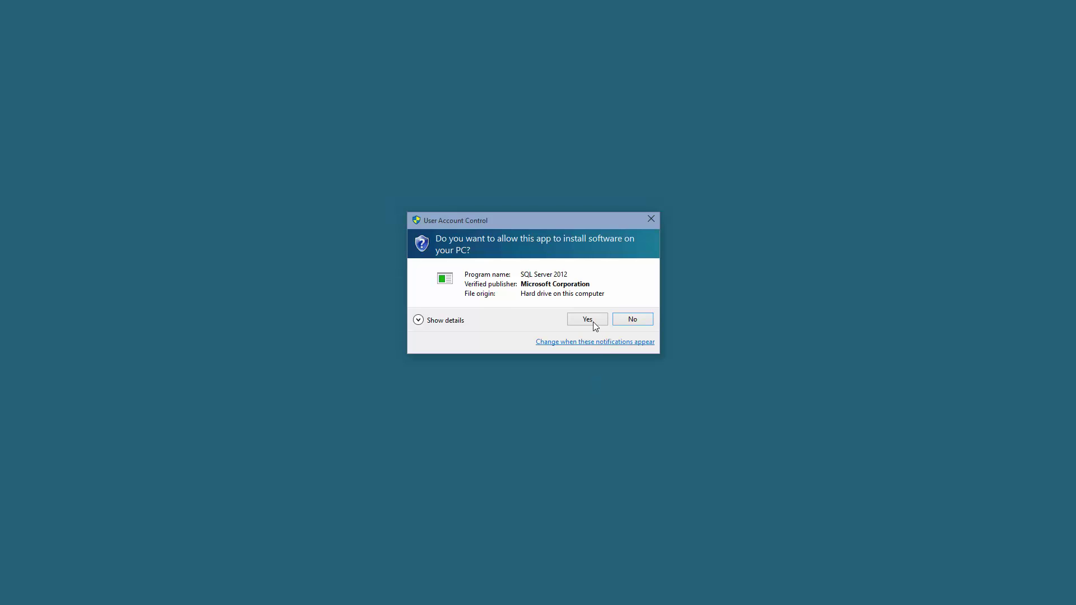
pyautogui.click(593, 321)
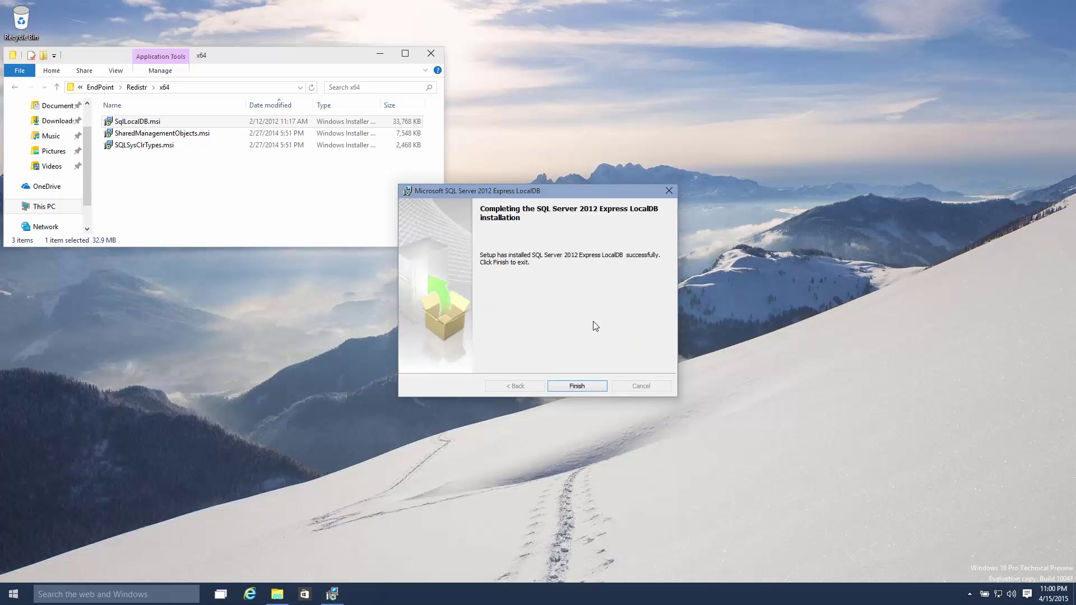
pyautogui.click(588, 387)
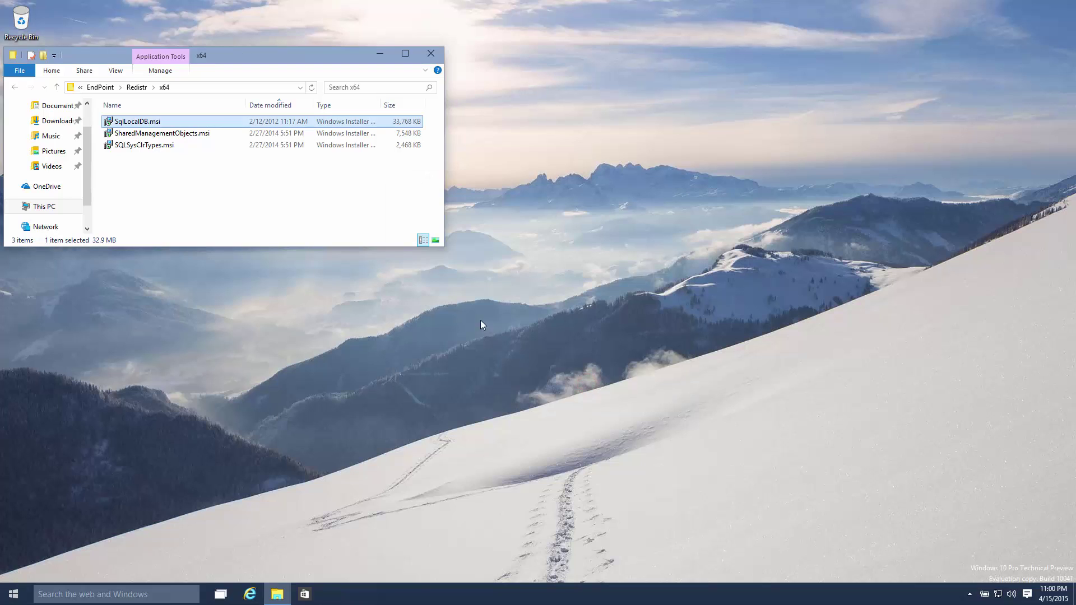
# Step: Run SharedManagementObjects.msi and install it, accepting the license and UAC prompt, then finish
pyautogui.doubleClick(227, 135)
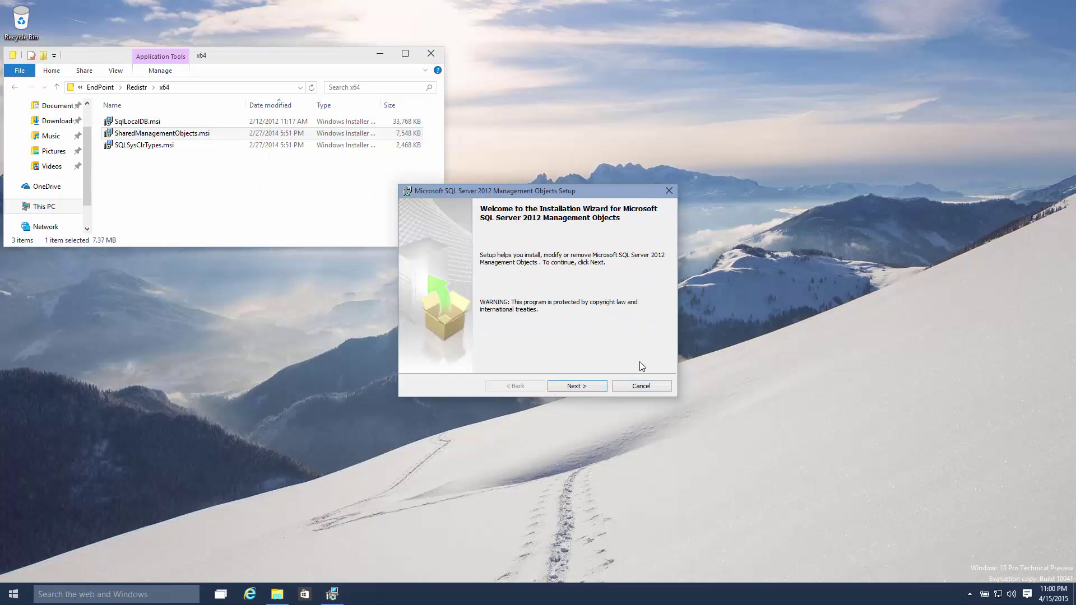
pyautogui.click(583, 386)
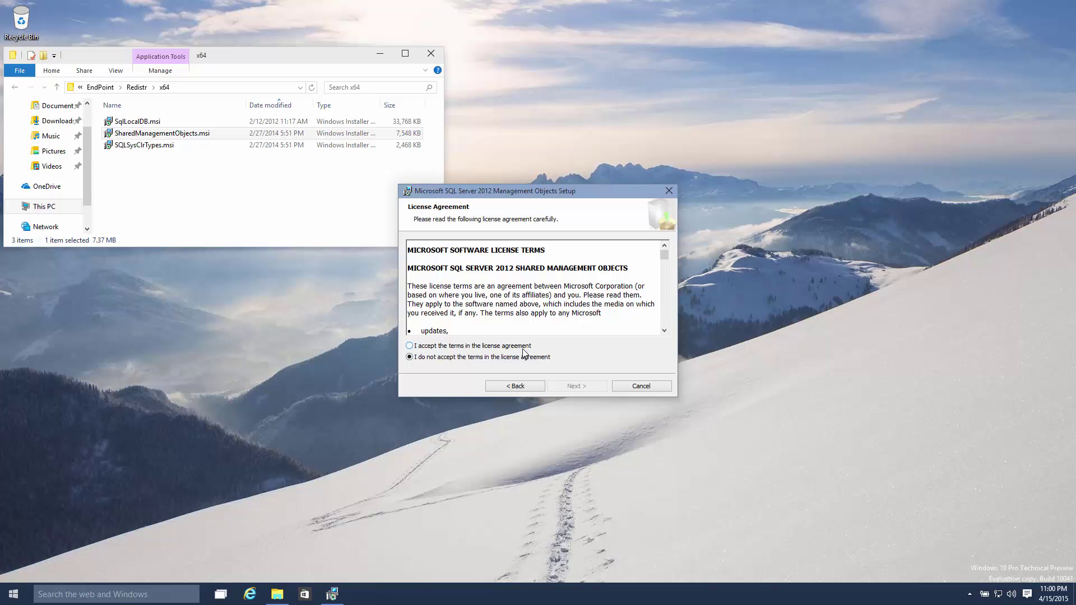
pyautogui.click(516, 346)
pyautogui.click(594, 385)
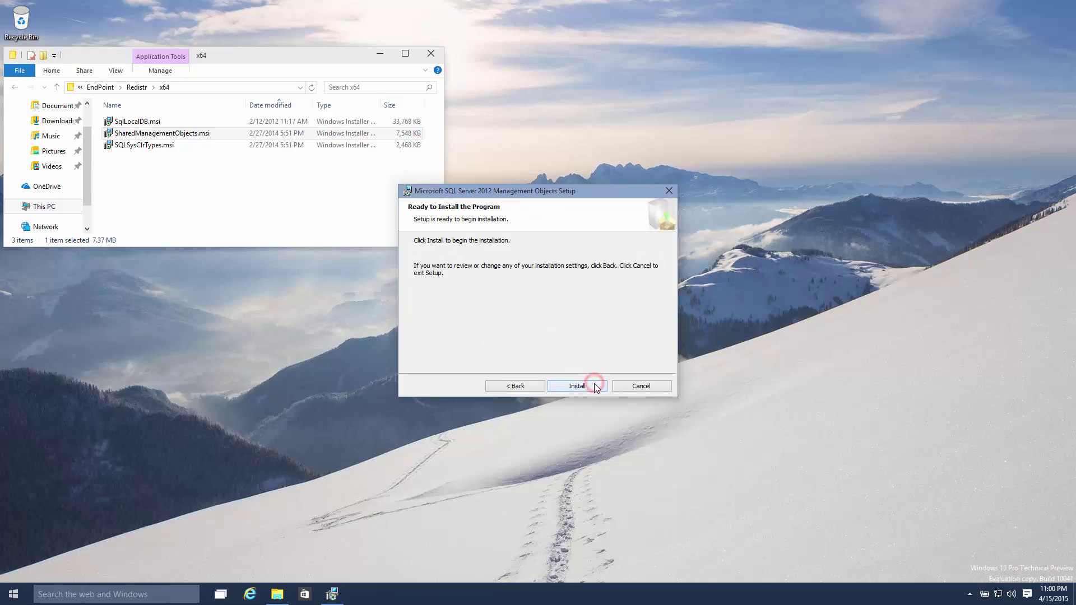
pyautogui.click(595, 386)
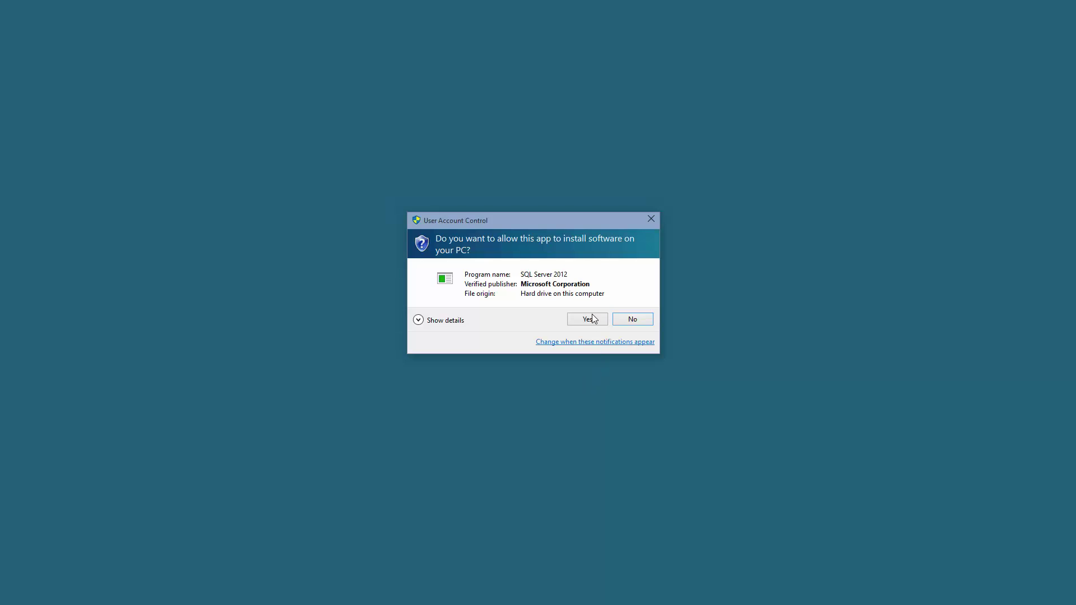
pyautogui.click(592, 317)
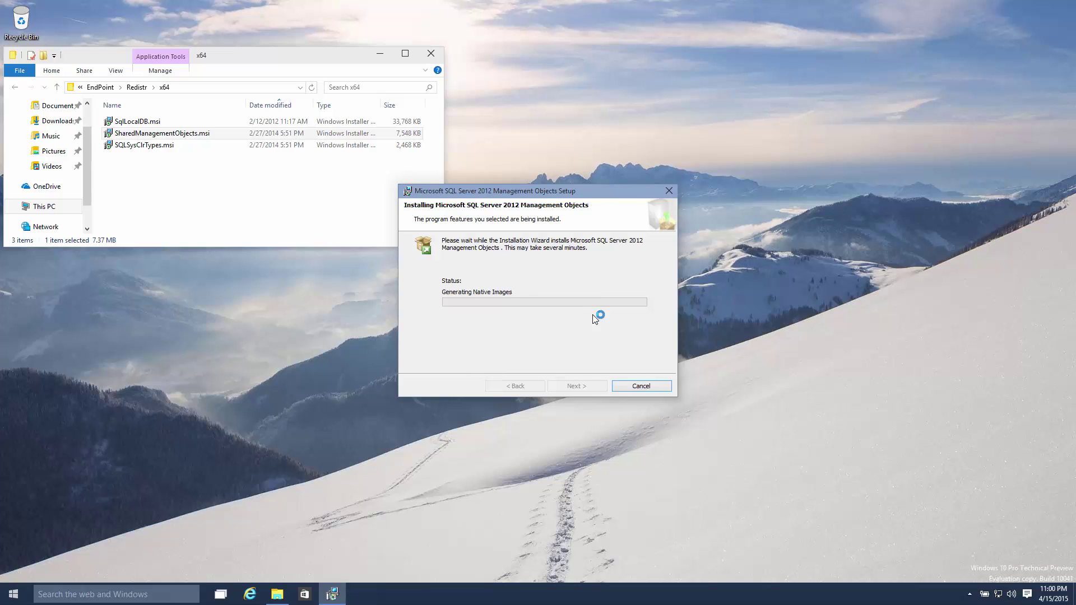
pyautogui.click(600, 387)
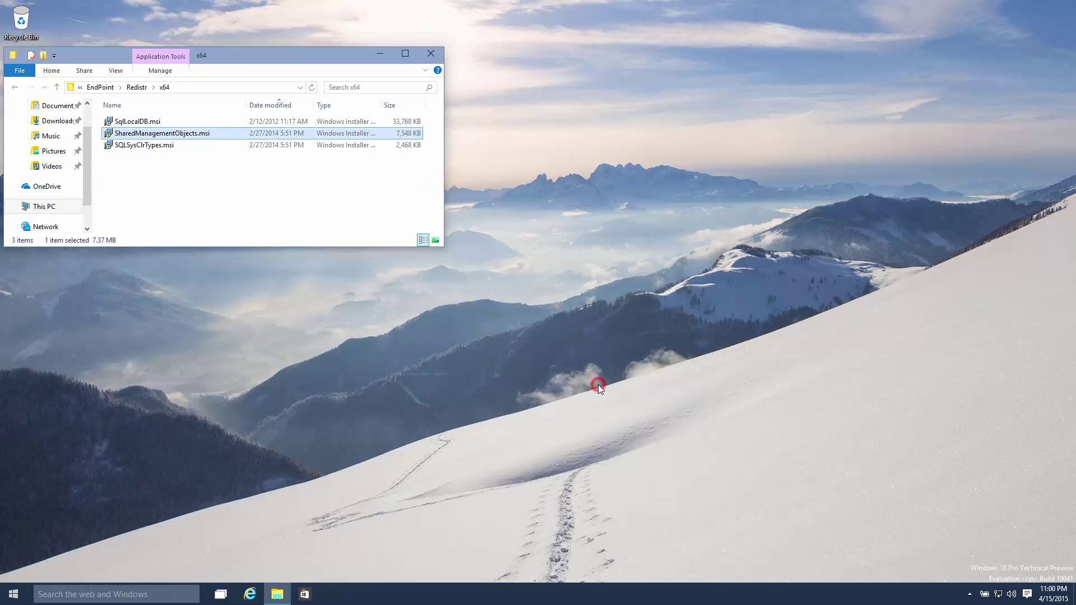
# Step: Run SQLSysClrTypes.msi and install it, accepting the license and UAC prompt, then finish
pyautogui.doubleClick(214, 147)
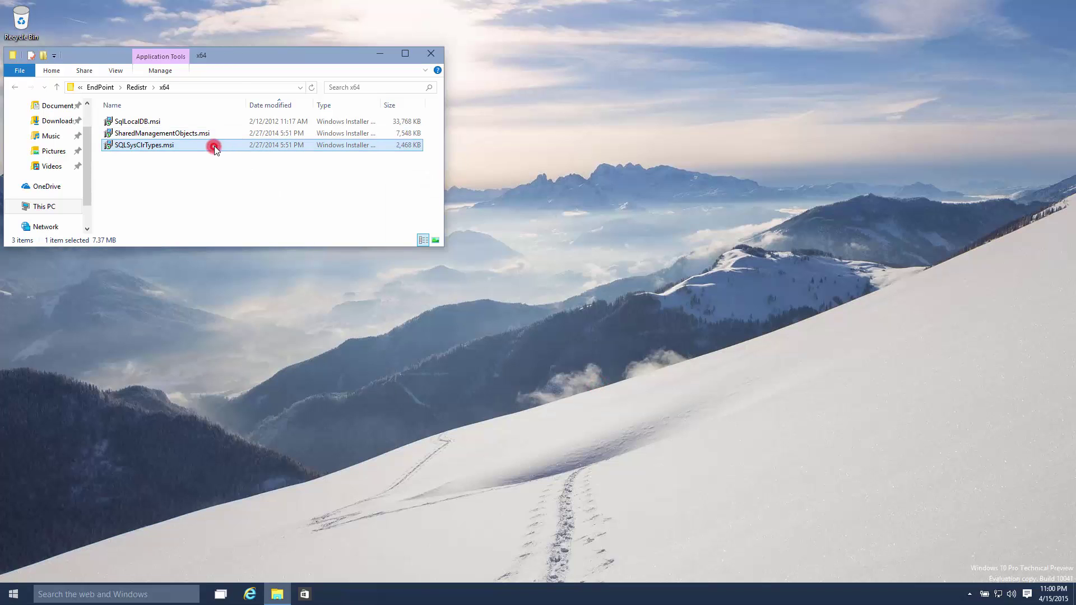
pyautogui.click(581, 386)
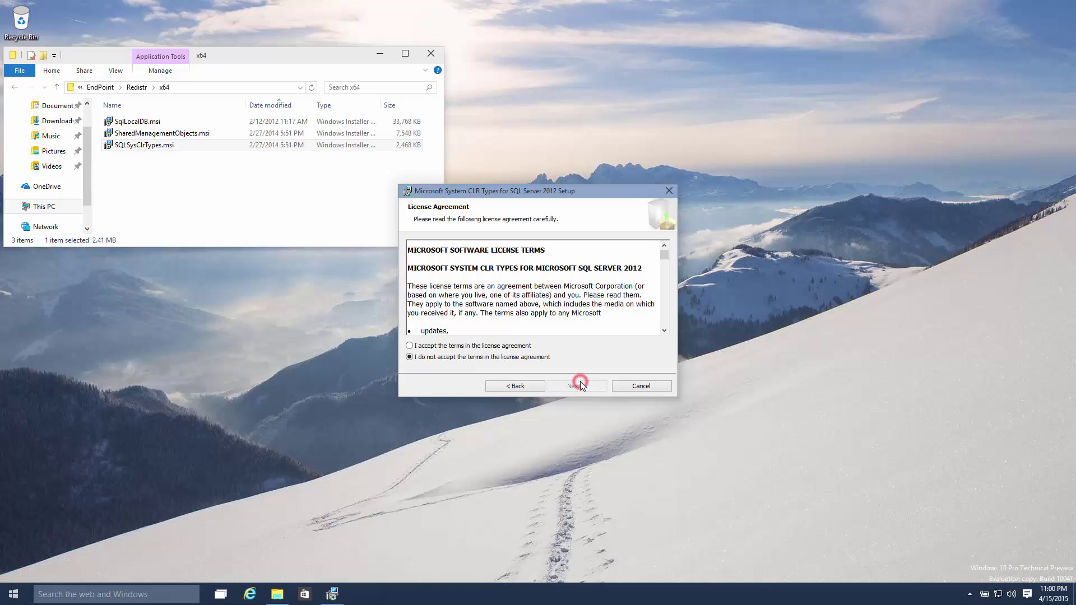
pyautogui.click(494, 346)
pyautogui.click(600, 386)
pyautogui.click(598, 387)
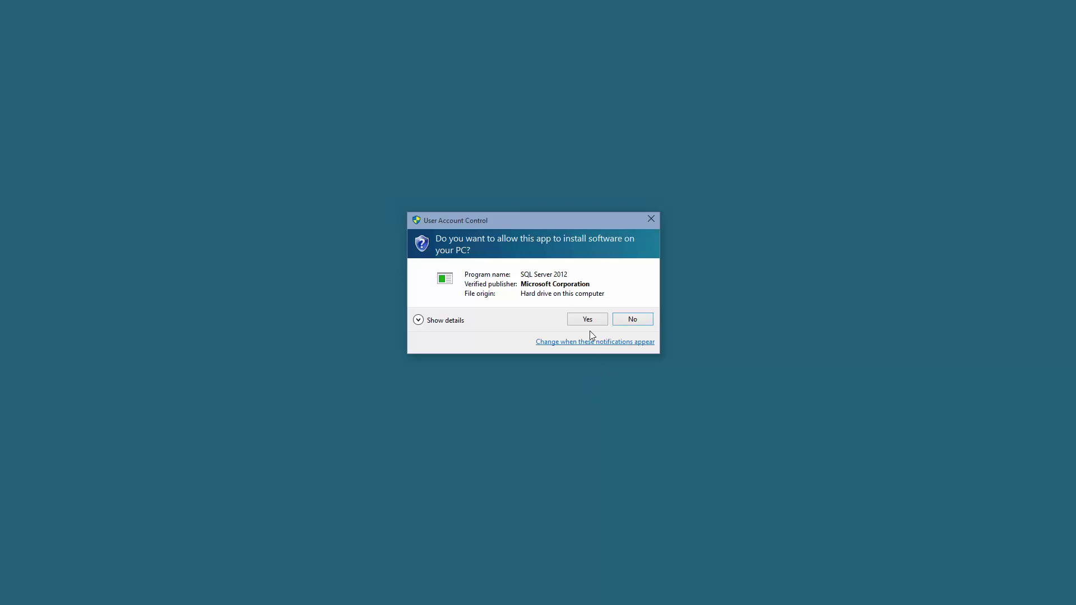
pyautogui.click(588, 317)
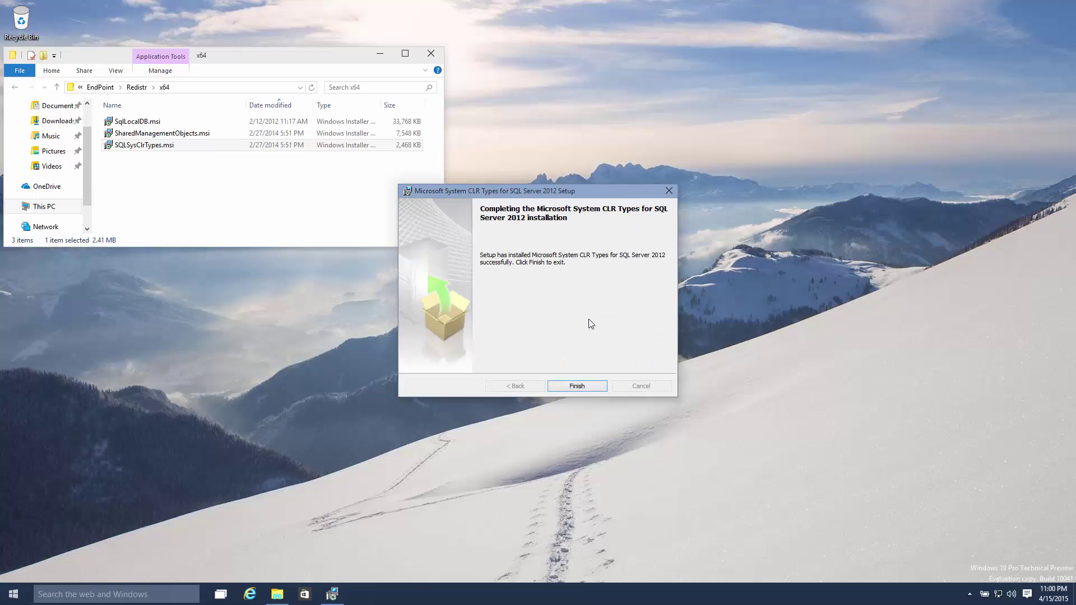
pyautogui.click(590, 387)
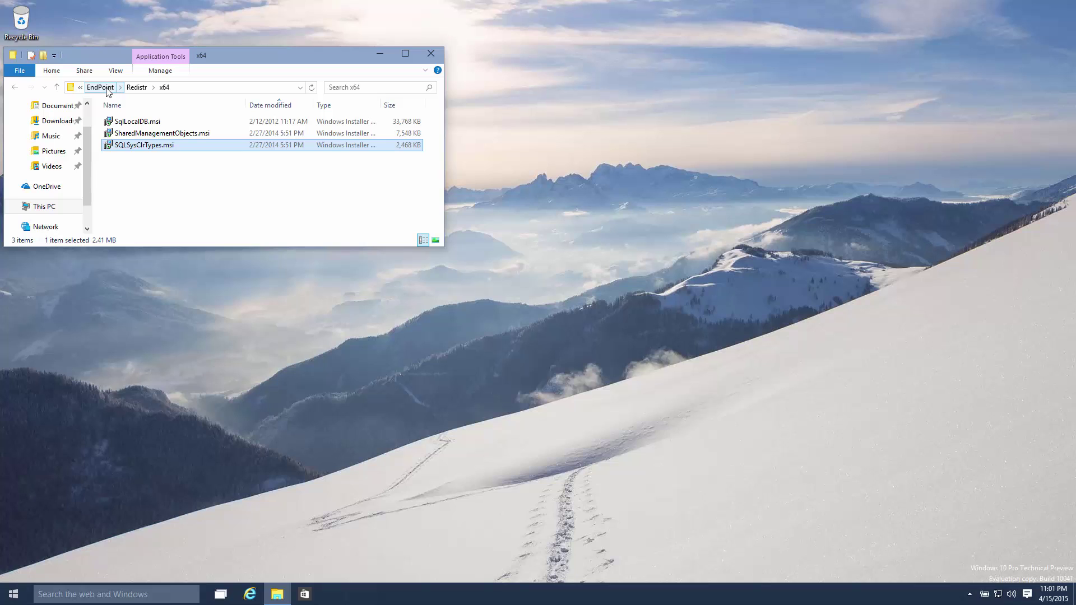
# Step: Go up from x64 to the EndPoint folder and open its inner EndPoint subfolder
pyautogui.click(57, 87)
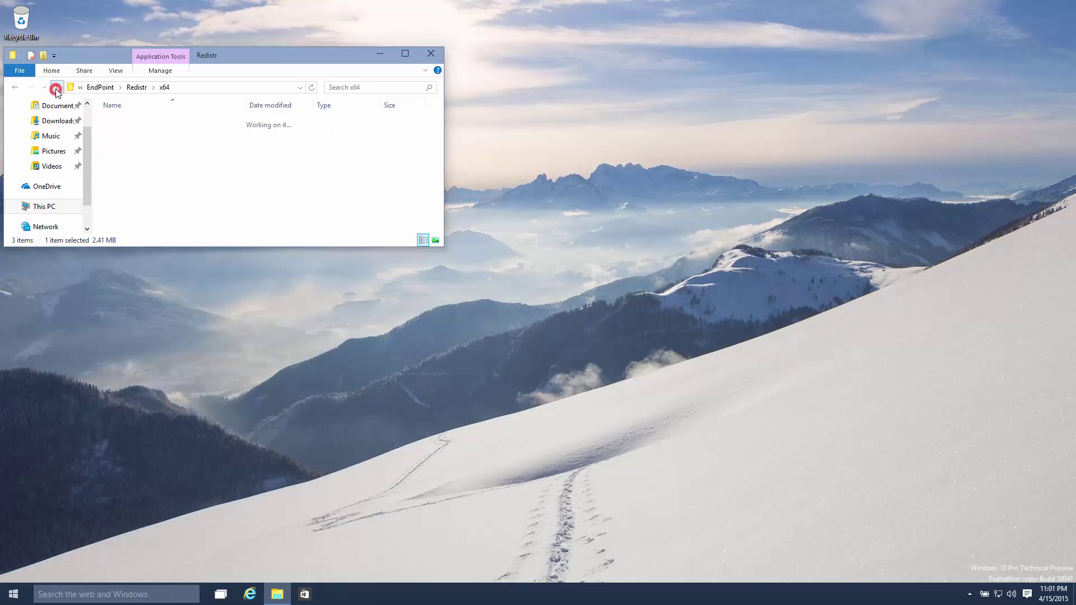
pyautogui.click(56, 88)
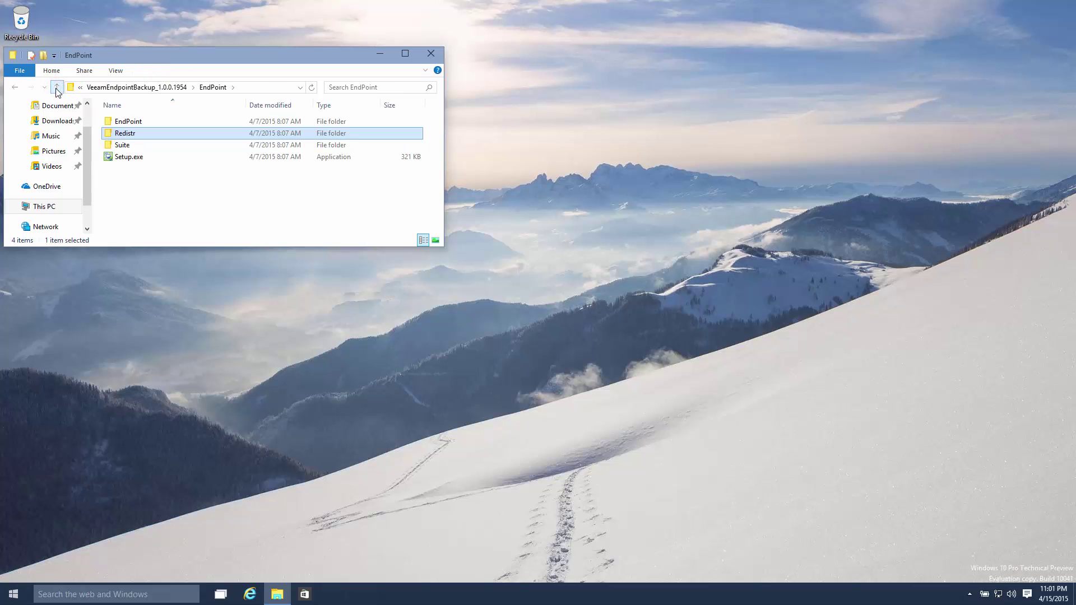
pyautogui.click(144, 121)
pyautogui.doubleClick(145, 122)
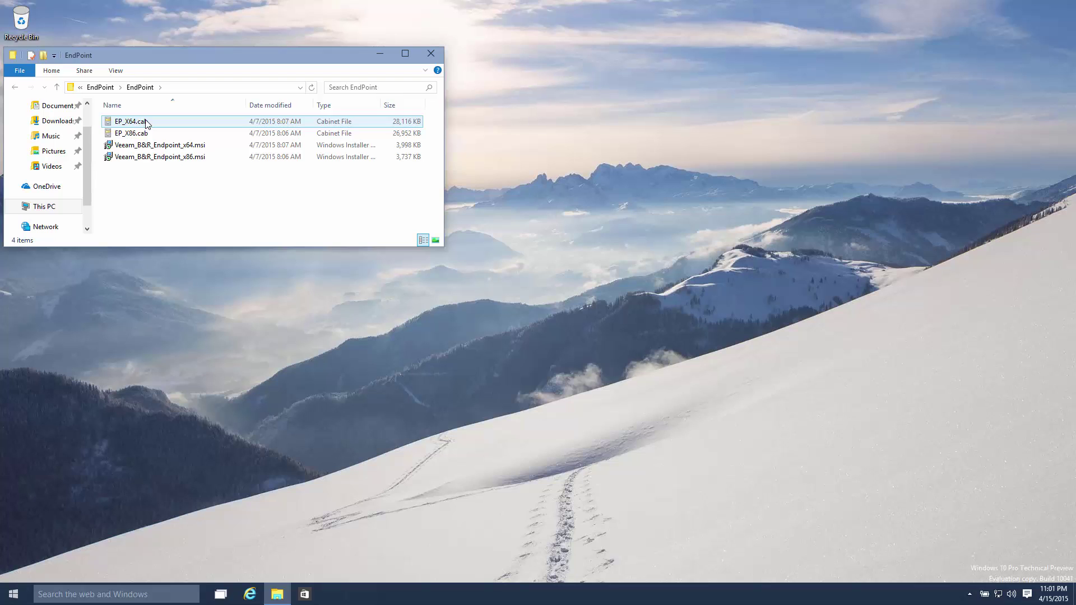
# Step: Run Veeam_B&R_Endpoint_x64.msi, dismiss the administrator privileges warning, and close its wizard
pyautogui.click(205, 146)
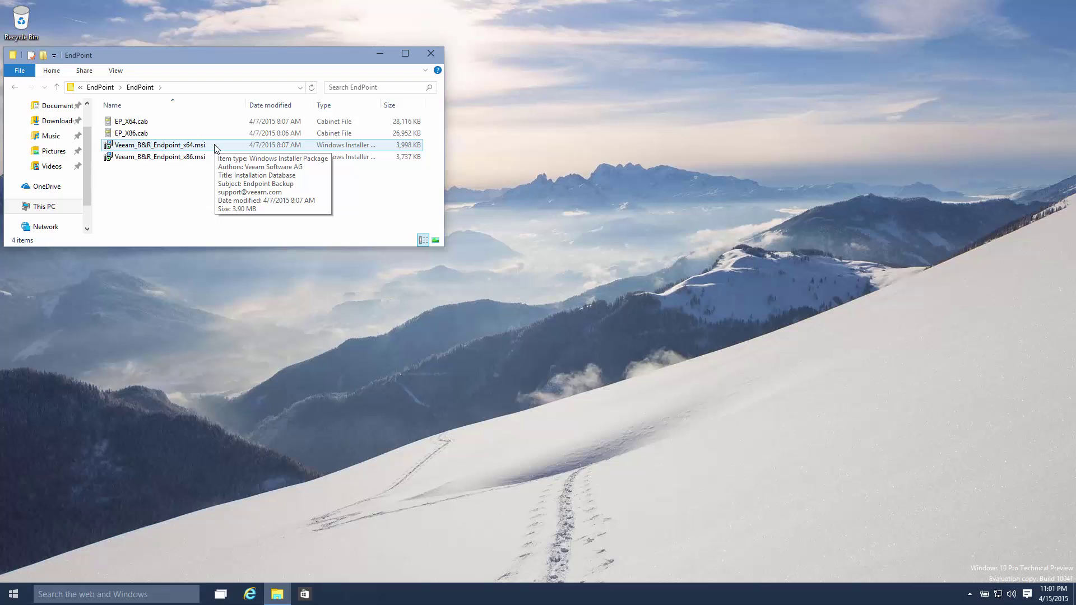
pyautogui.doubleClick(216, 147)
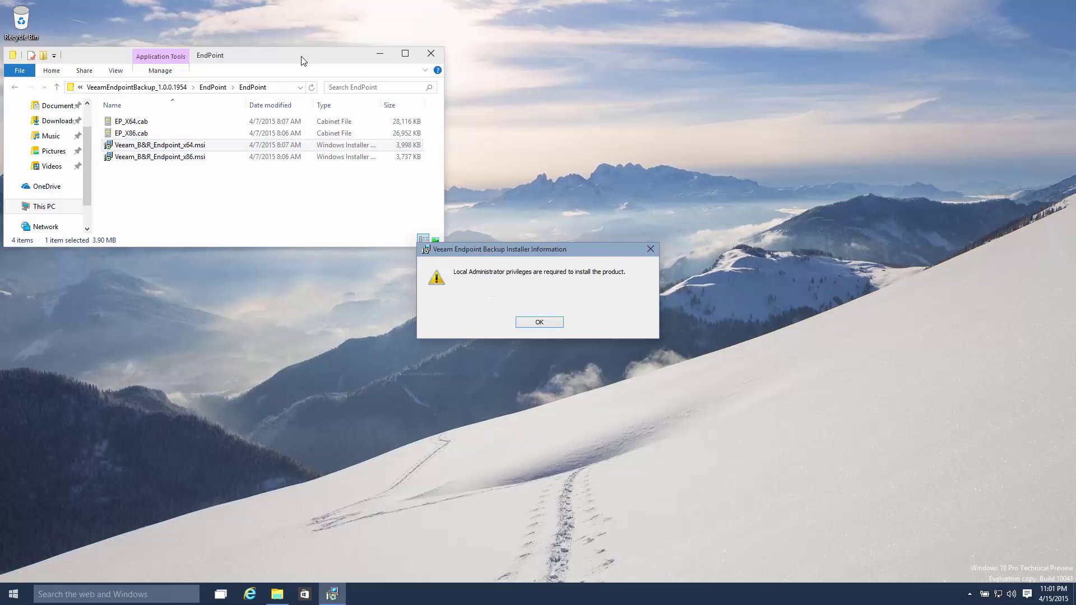
pyautogui.moveTo(301, 55); pyautogui.dragTo(343, 12)
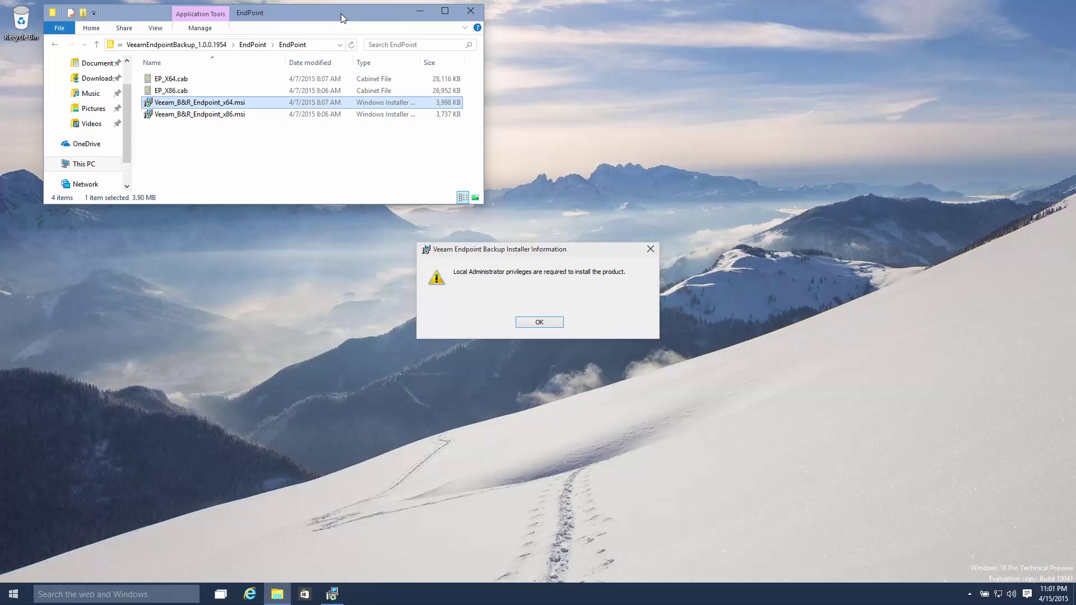
pyautogui.click(539, 322)
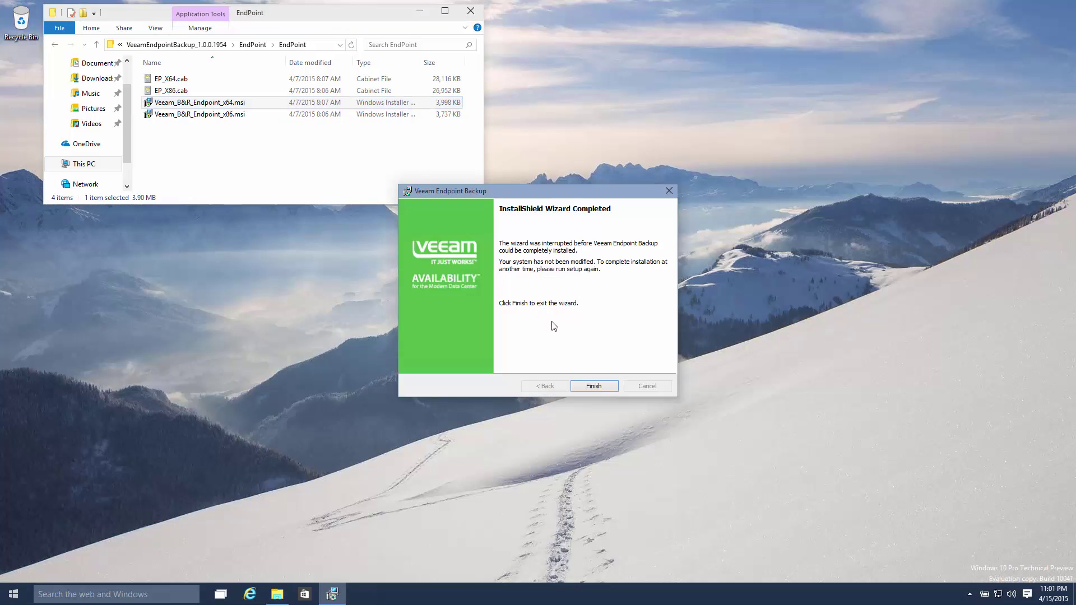
pyautogui.click(605, 388)
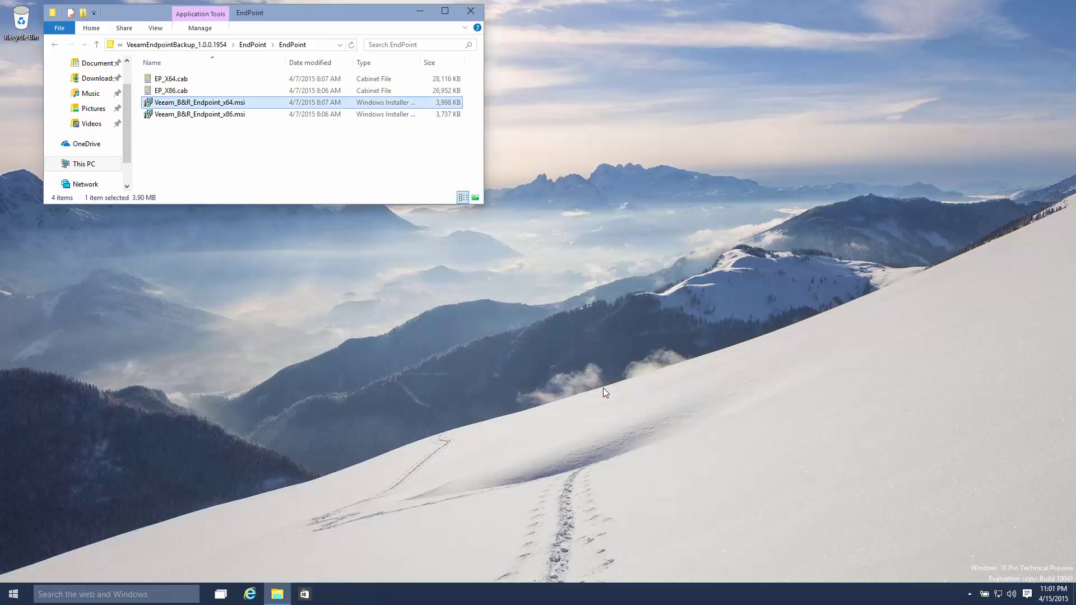
# Step: Troubleshoot compatibility for Veeam_B&R_Endpoint_x64.msi, test it, and save the Skip Version Check settings
pyautogui.rightClick(247, 102)
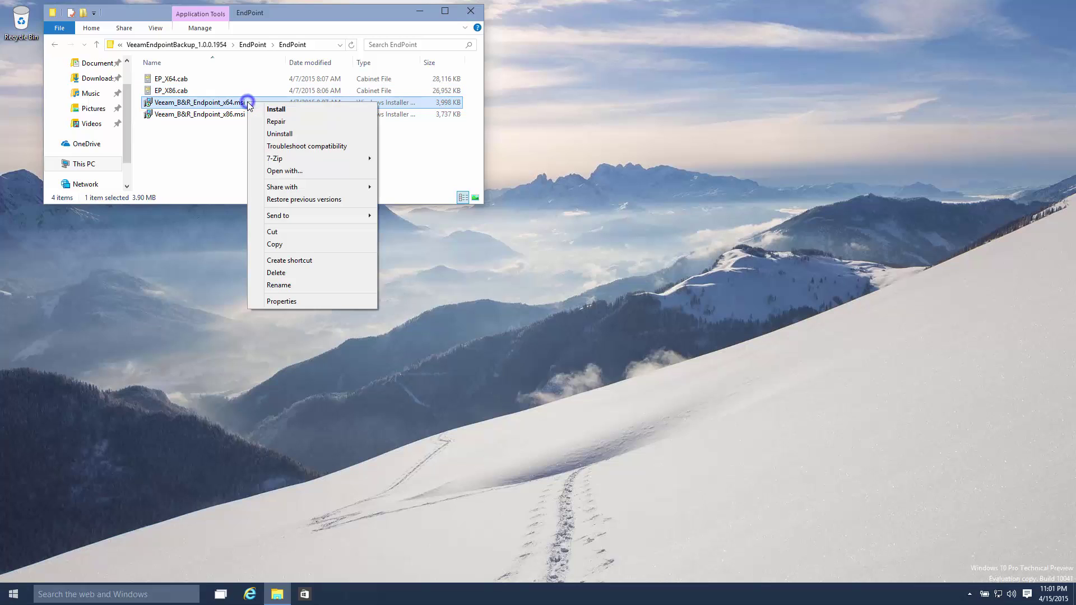
pyautogui.click(352, 149)
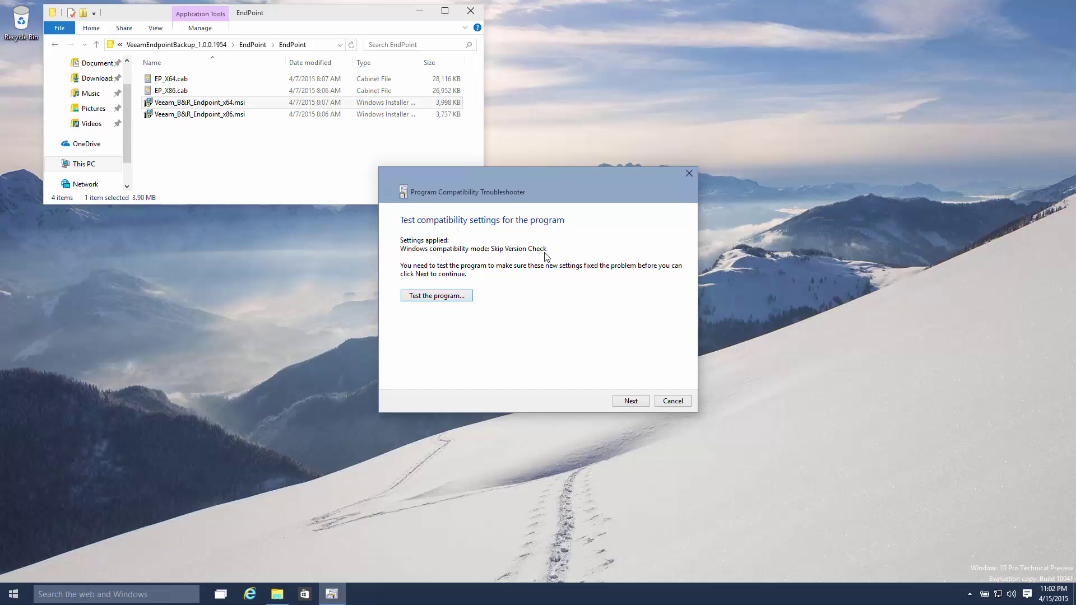
pyautogui.click(468, 300)
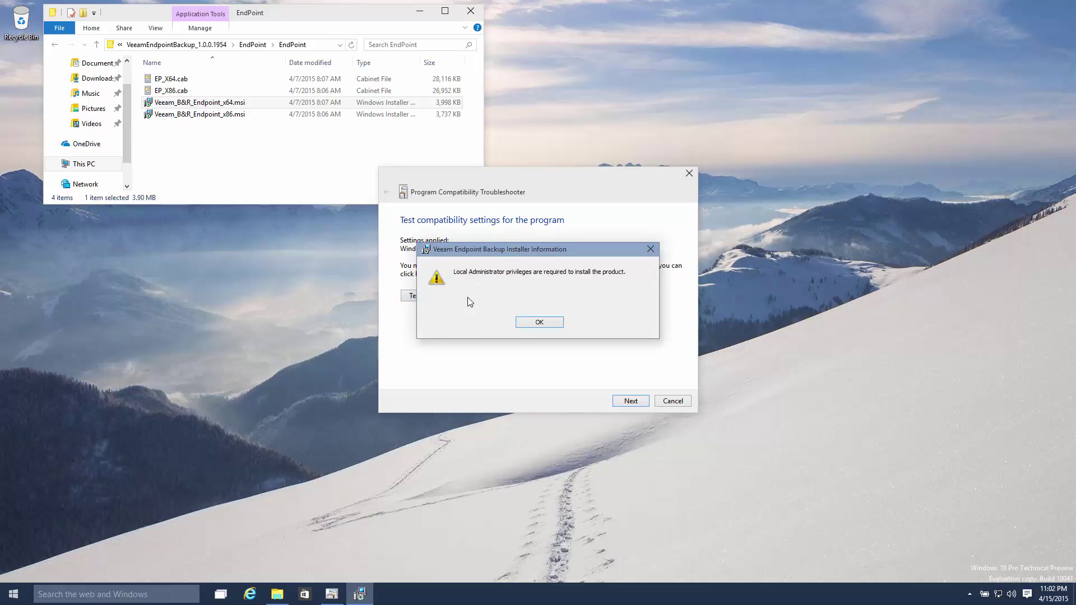
pyautogui.click(550, 323)
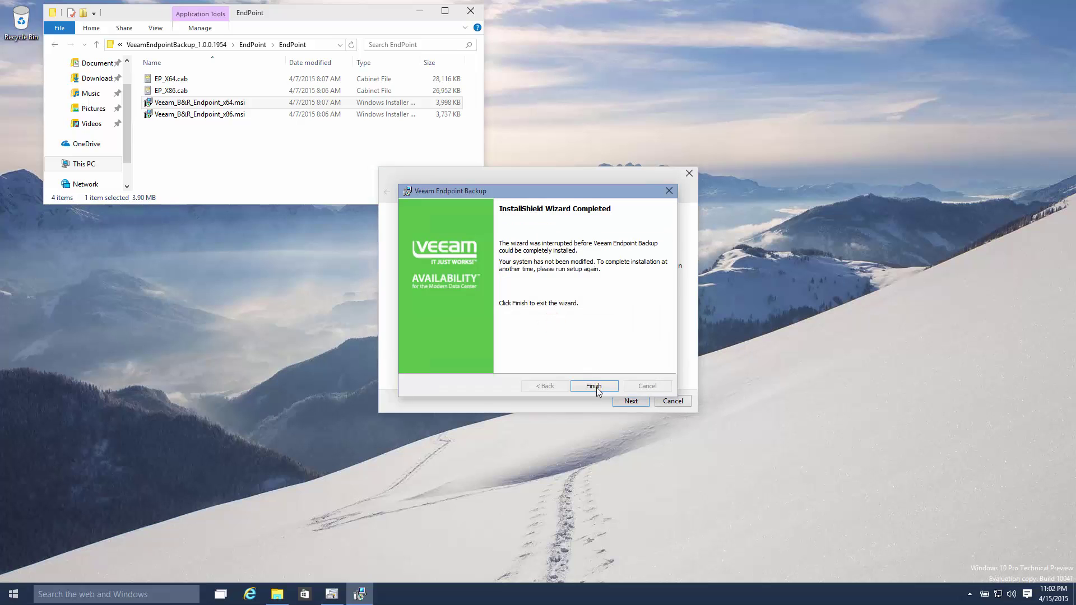
pyautogui.click(603, 392)
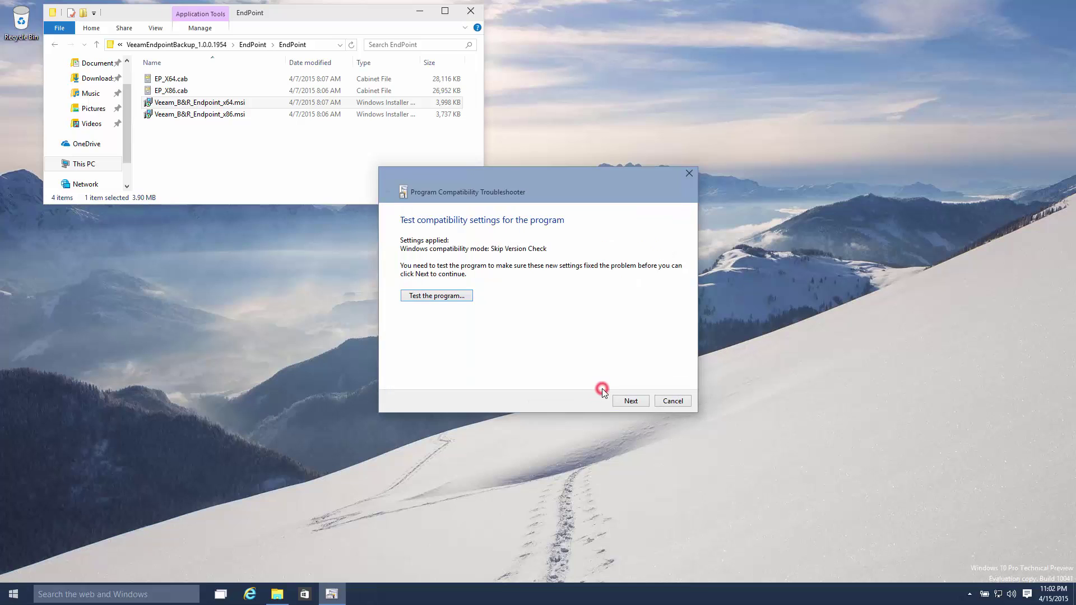
pyautogui.click(634, 400)
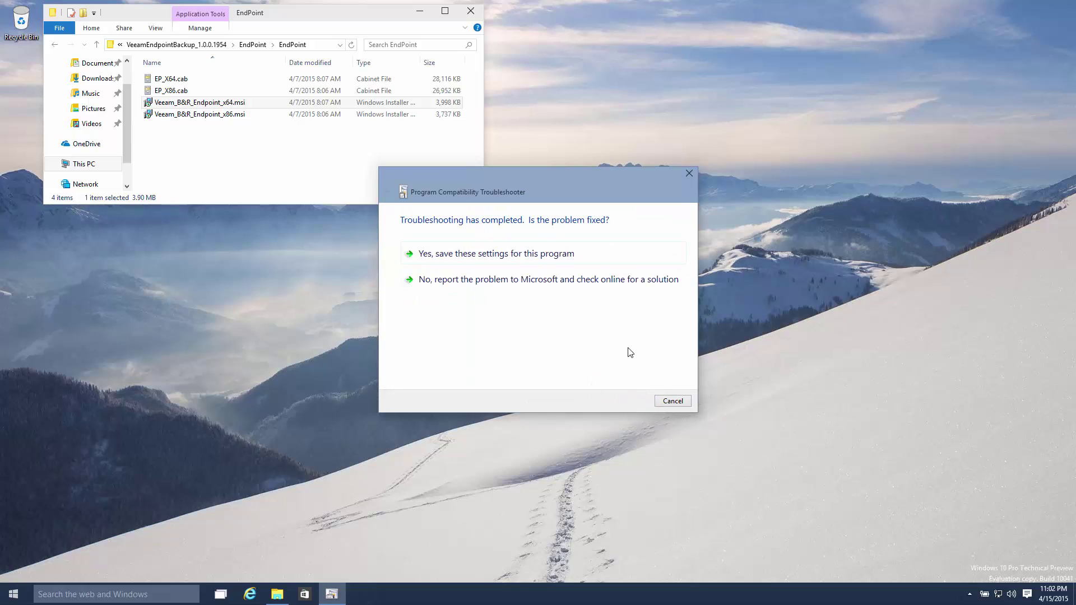
pyautogui.click(590, 257)
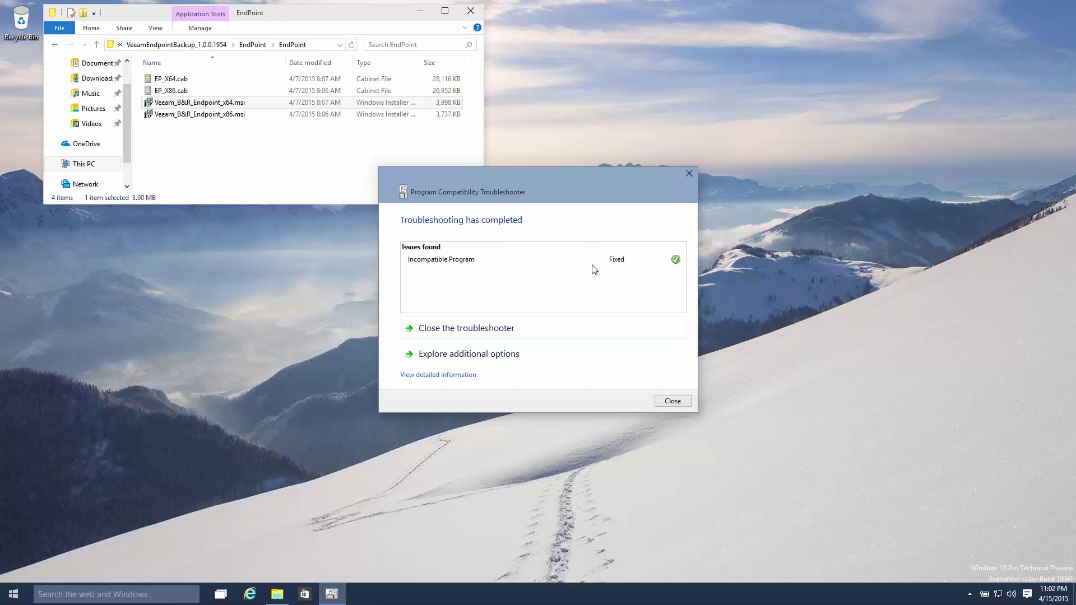
pyautogui.click(674, 401)
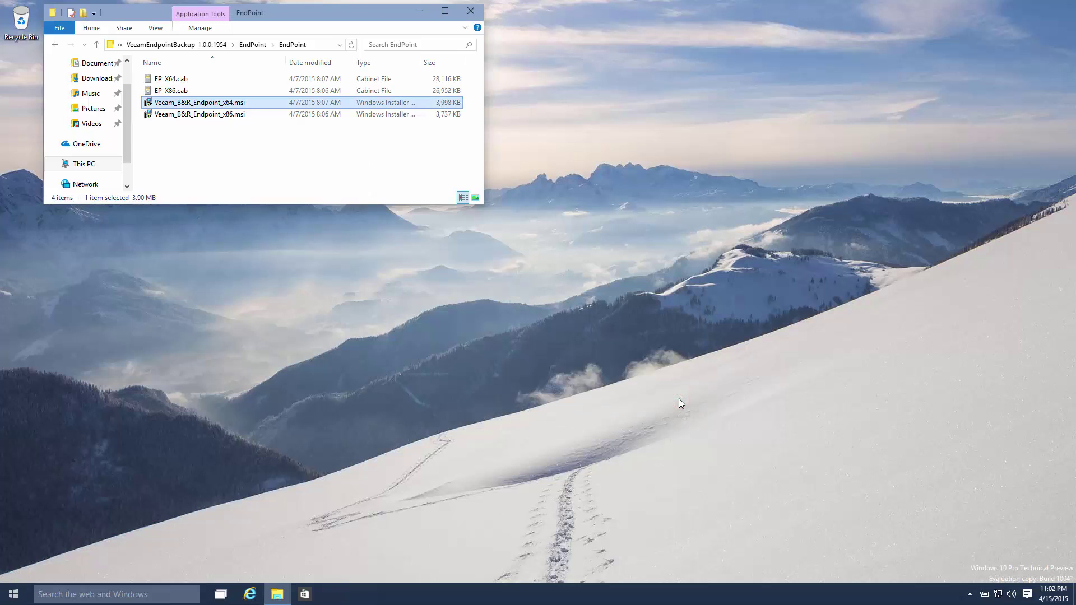
# Step: Rerun the x64 MSI, then test it via the troubleshooter to reach the InstallShield welcome screen
pyautogui.doubleClick(268, 102)
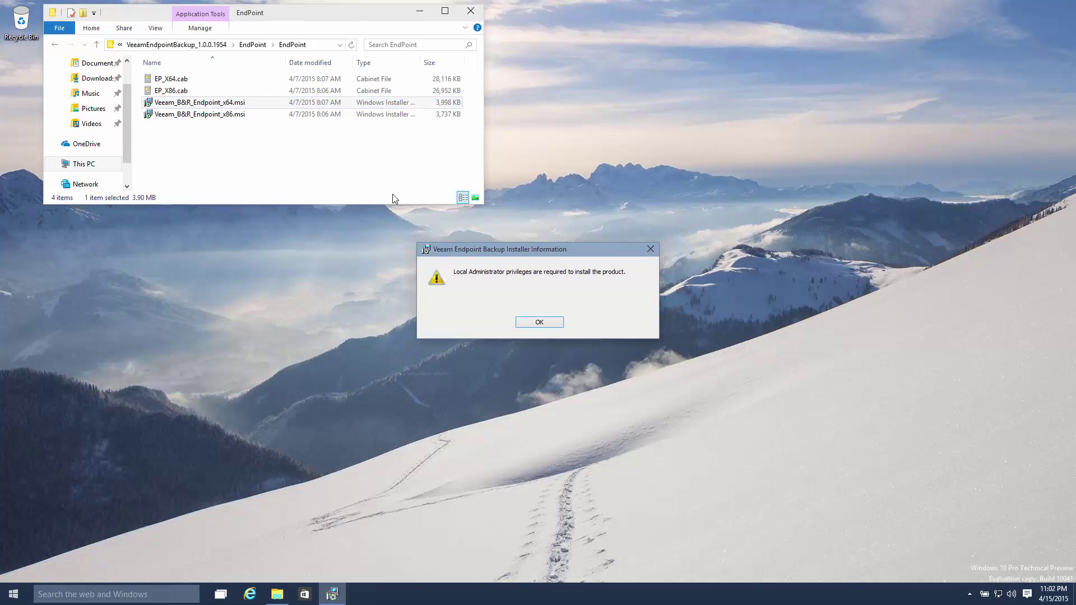
pyautogui.click(552, 325)
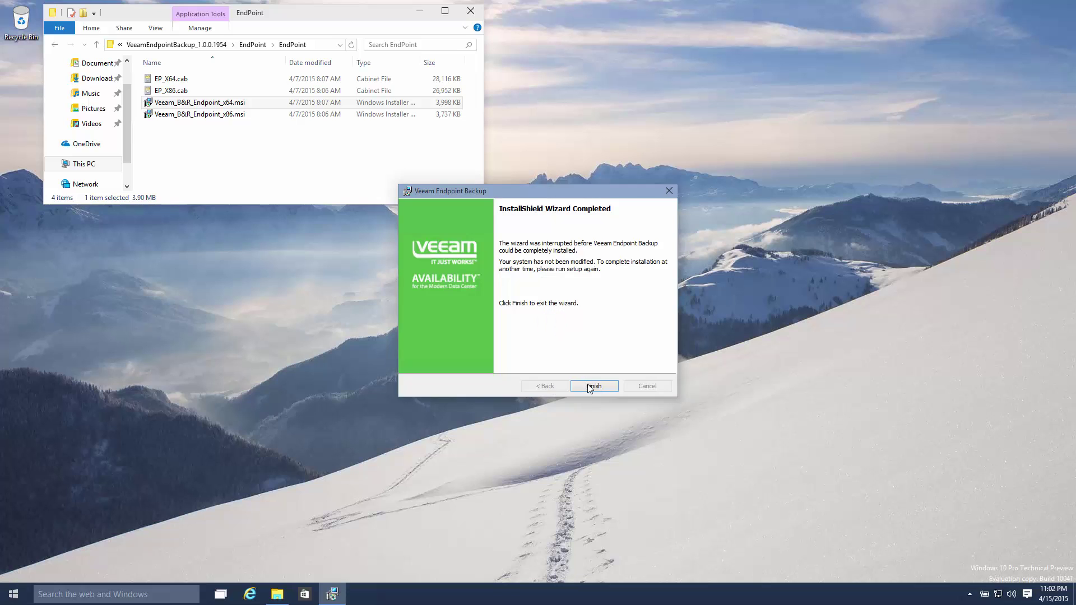
pyautogui.click(596, 388)
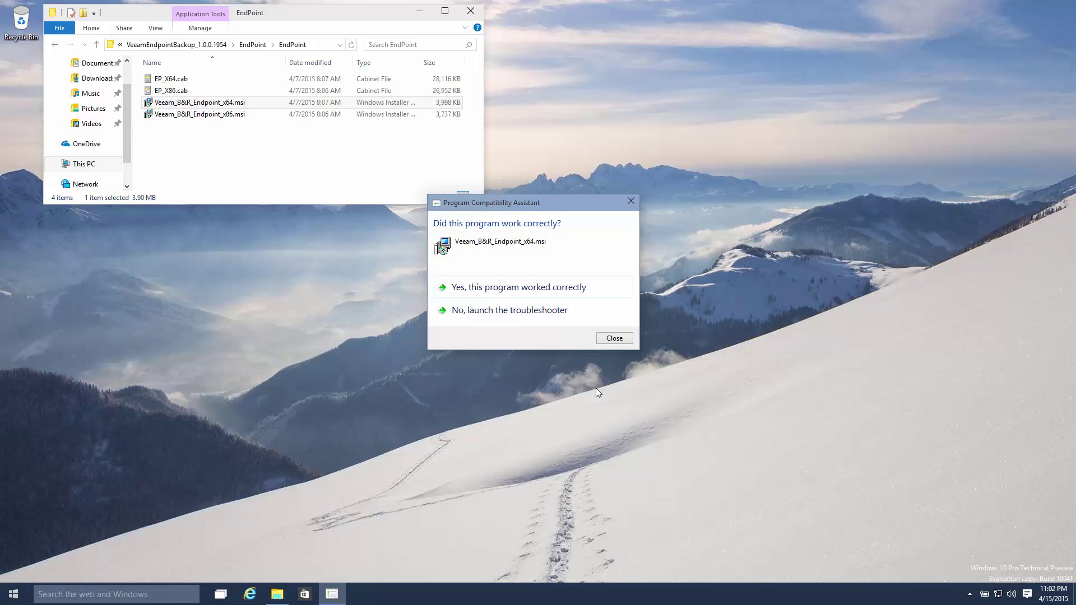
pyautogui.click(560, 313)
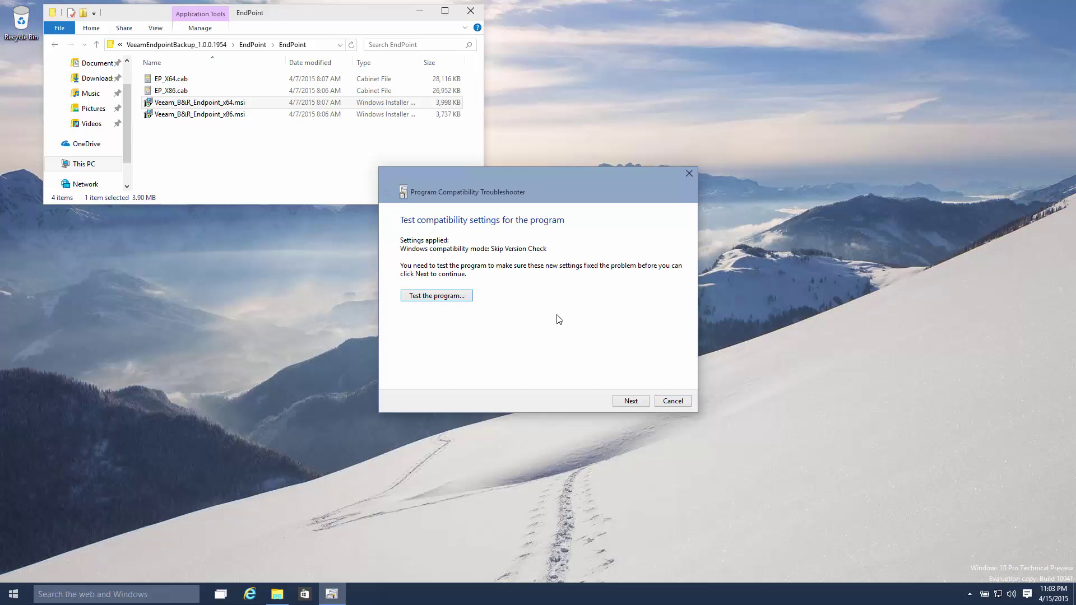
pyautogui.click(463, 297)
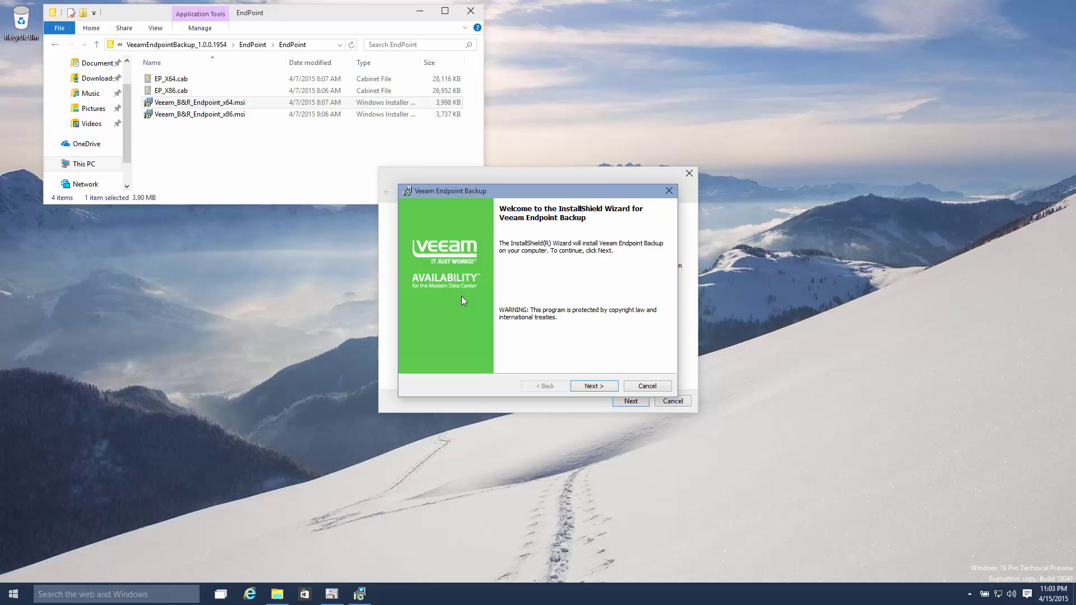
# Step: Accept the license and complete the Veeam Endpoint Backup installation with default features
pyautogui.click(421, 12)
pyautogui.moveTo(631, 173); pyautogui.dragTo(1016, 414)
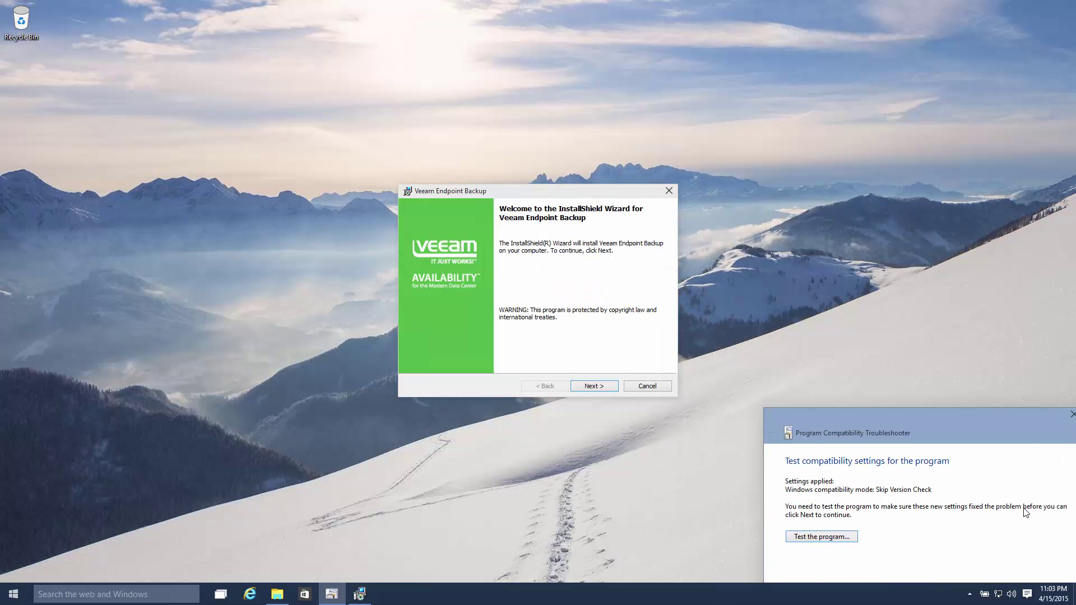
pyautogui.moveTo(1025, 513); pyautogui.dragTo(1001, 310)
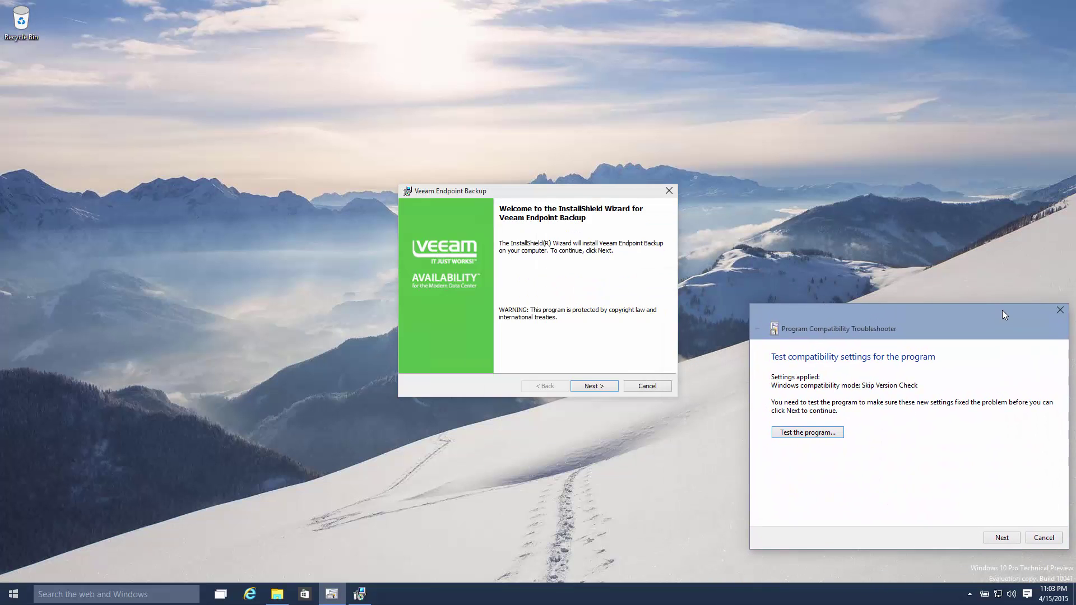
pyautogui.click(611, 387)
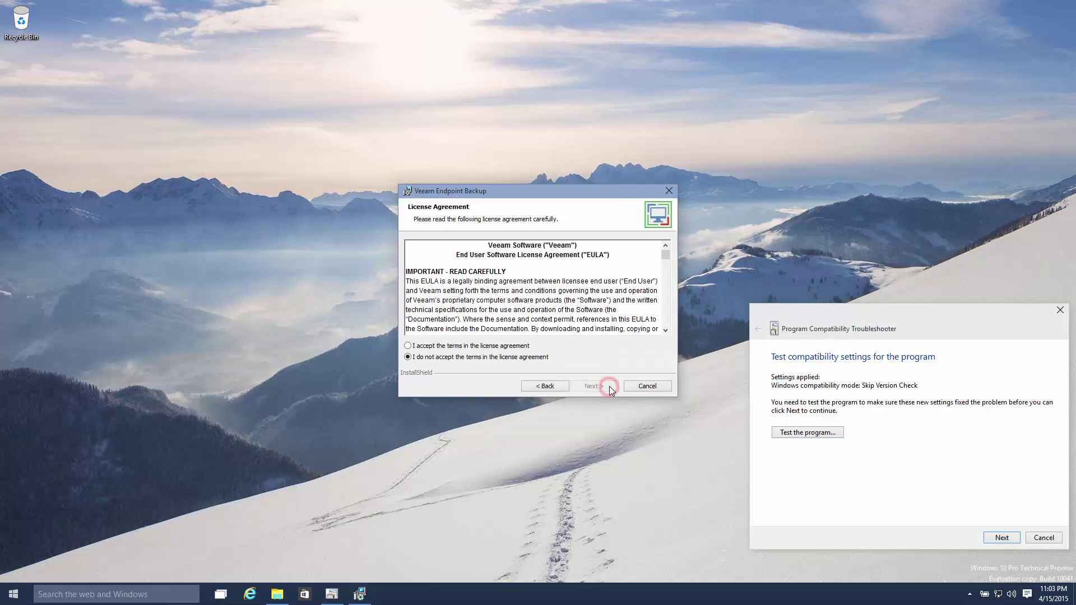
pyautogui.click(408, 346)
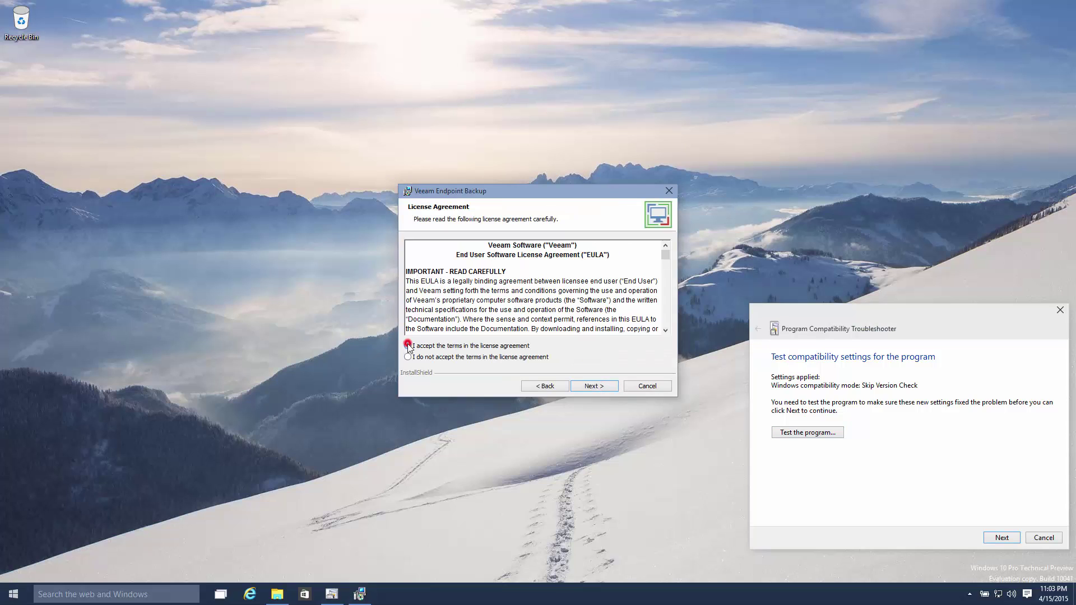
pyautogui.click(608, 388)
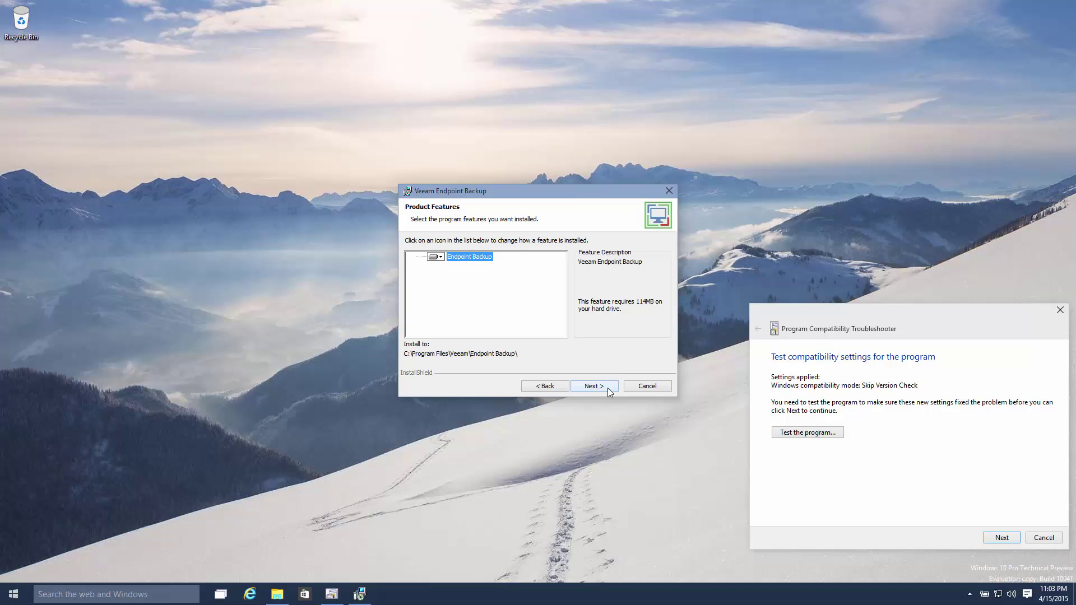
pyautogui.click(608, 390)
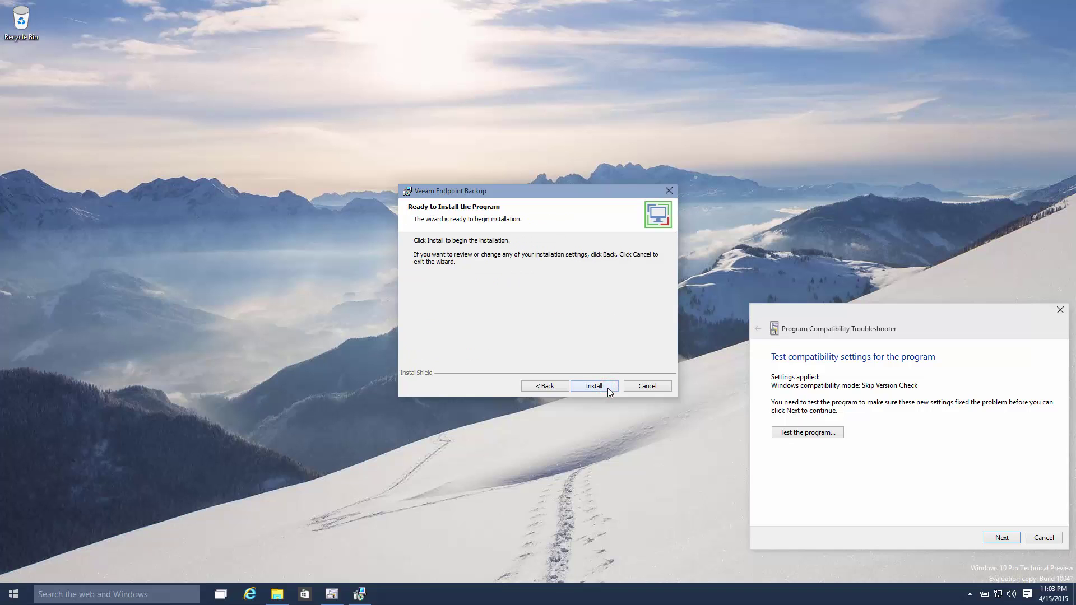
pyautogui.click(607, 388)
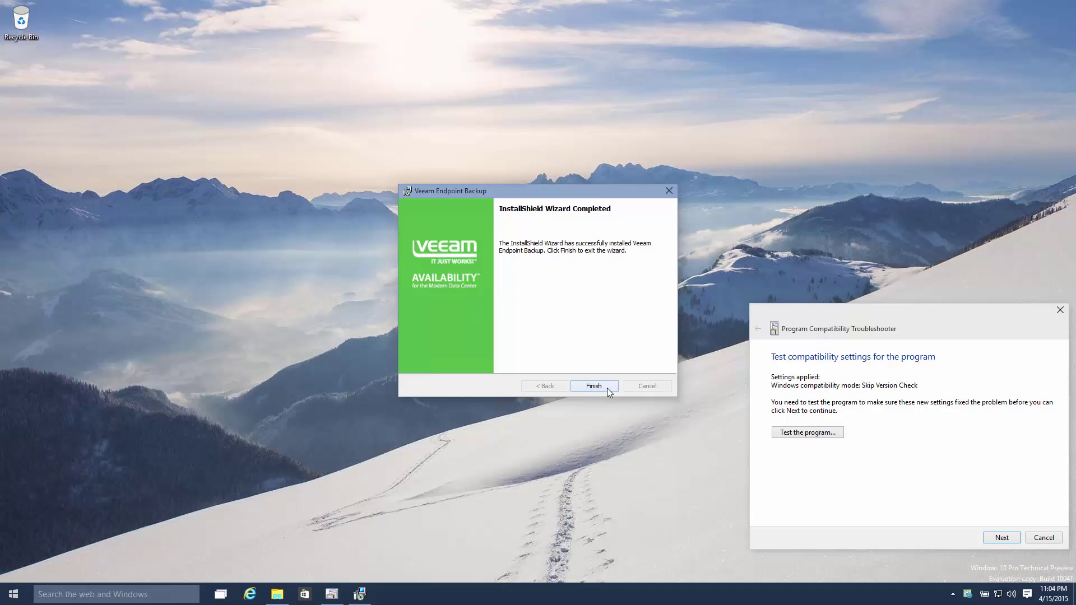
pyautogui.click(594, 386)
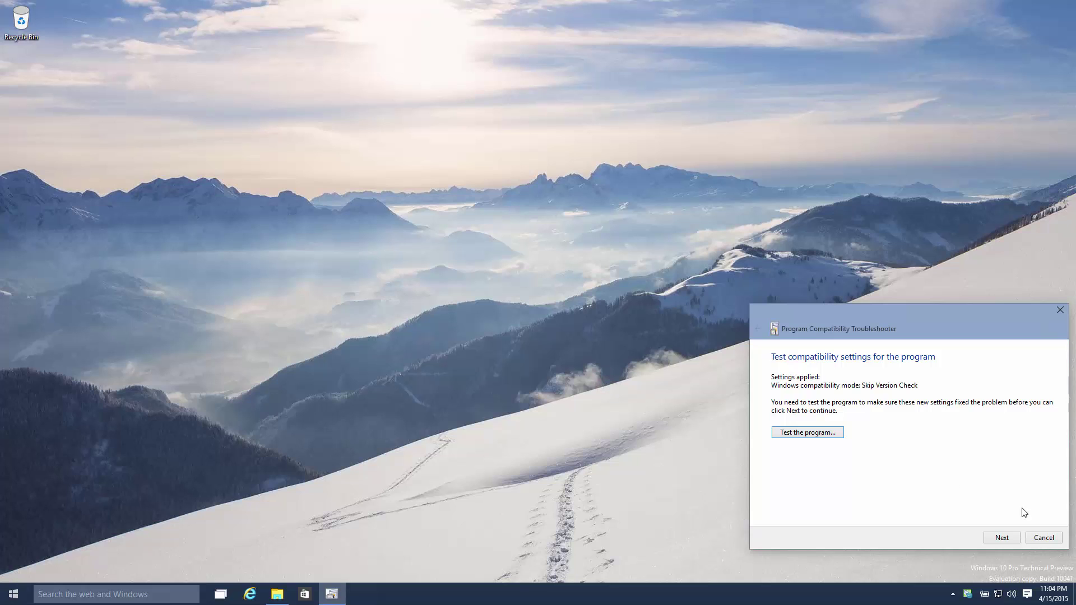
# Step: Confirm the compatibility fix worked, save those settings, and close the troubleshooter
pyautogui.click(1007, 537)
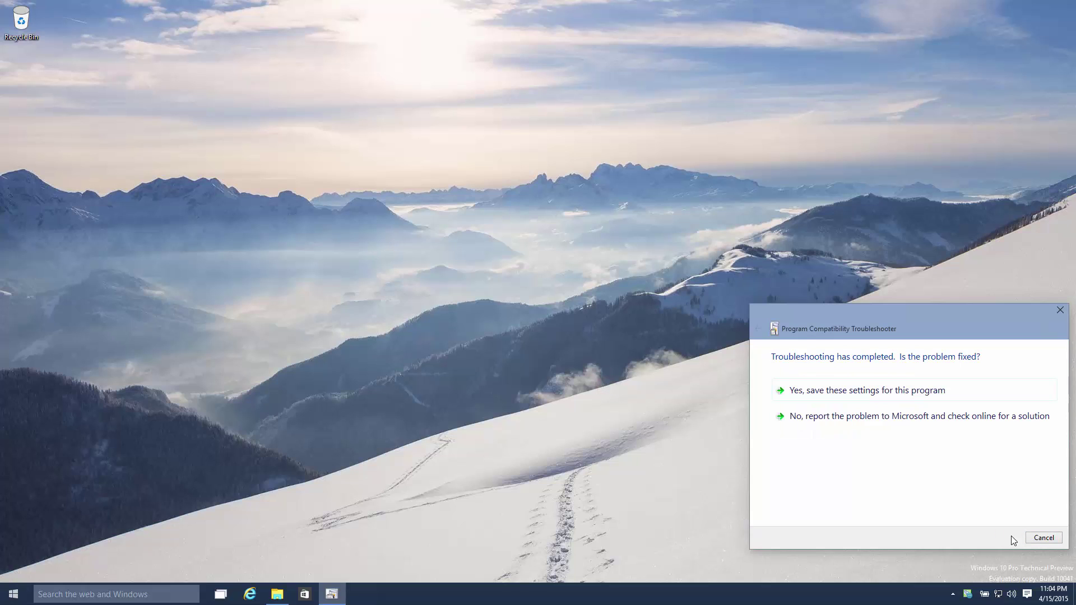
pyautogui.click(956, 391)
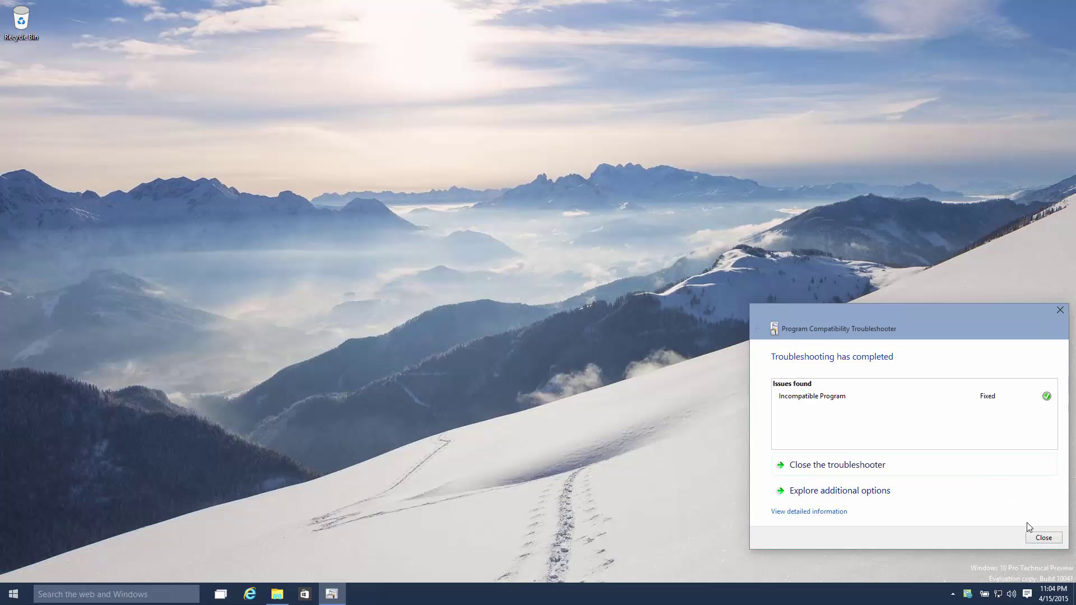
pyautogui.click(1044, 537)
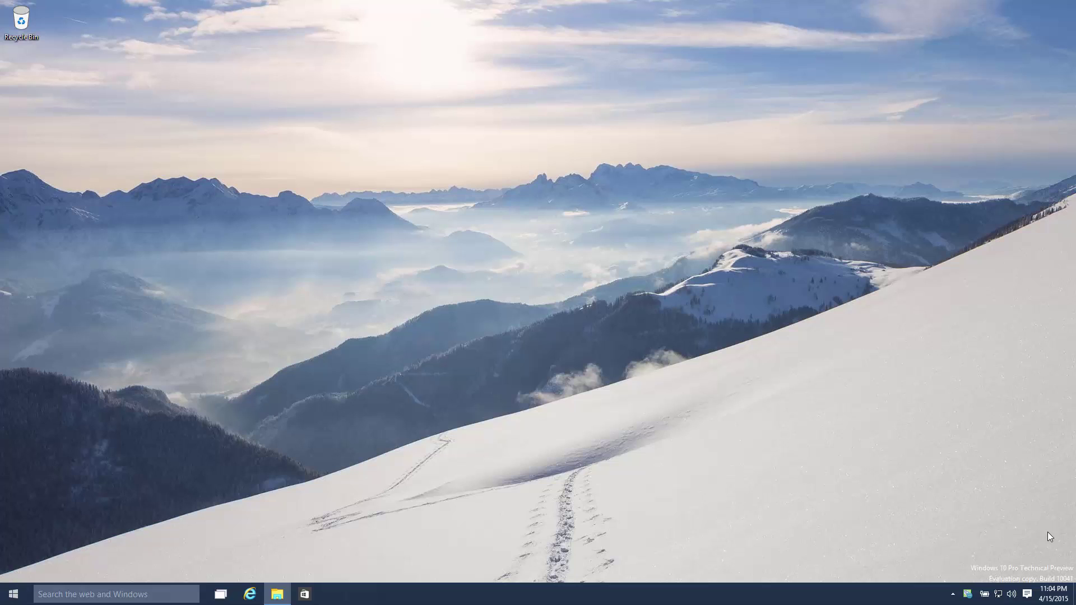
# Step: Back up the entire computer to shared folder \\10.10.1.101\v using the share's user name and password
pyautogui.click(968, 596)
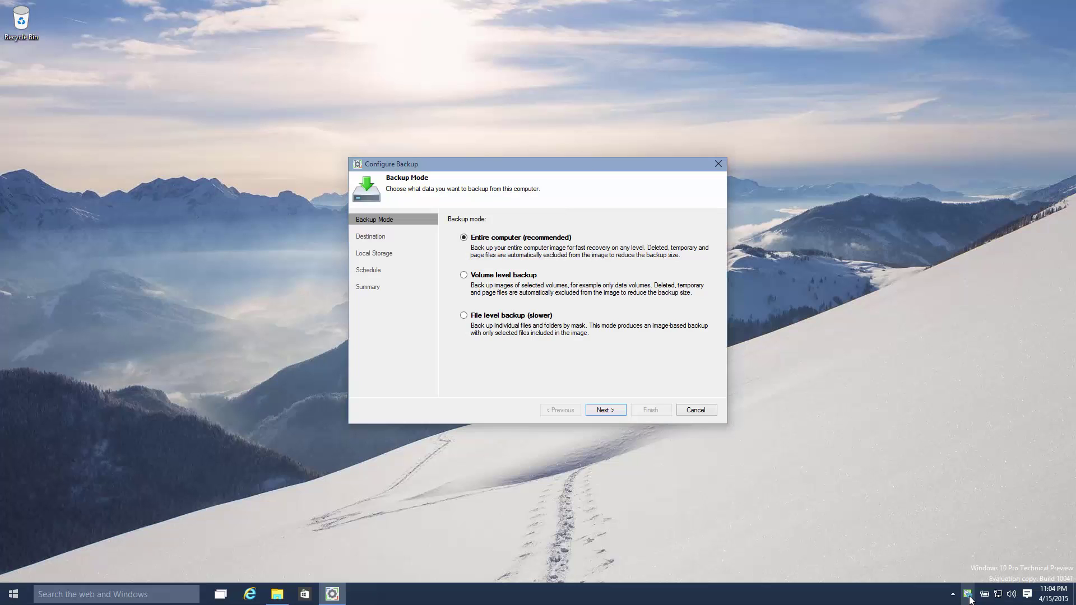
pyautogui.click(620, 410)
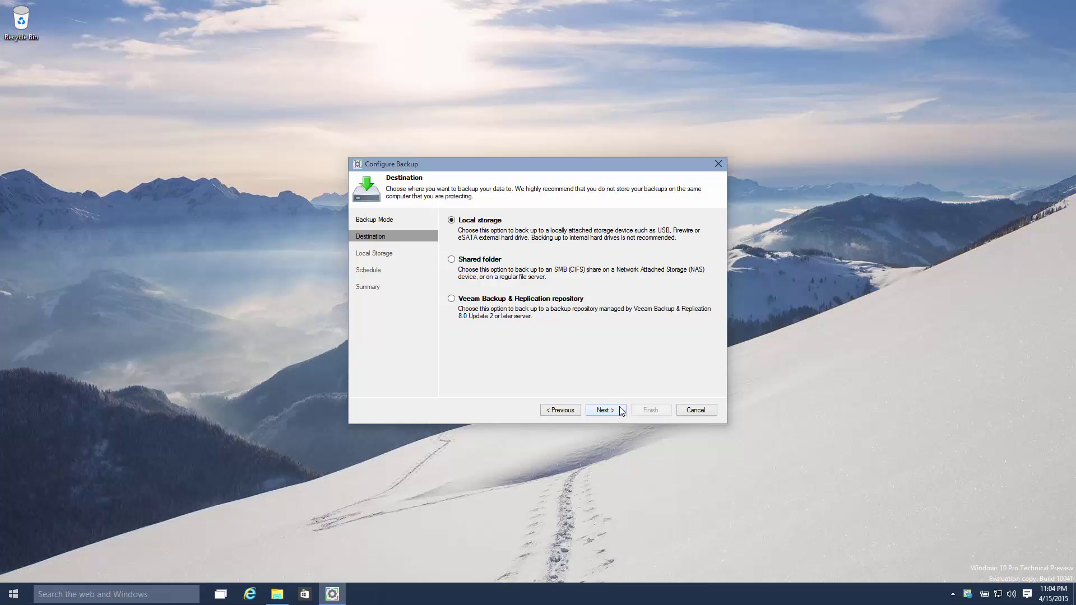
pyautogui.click(451, 259)
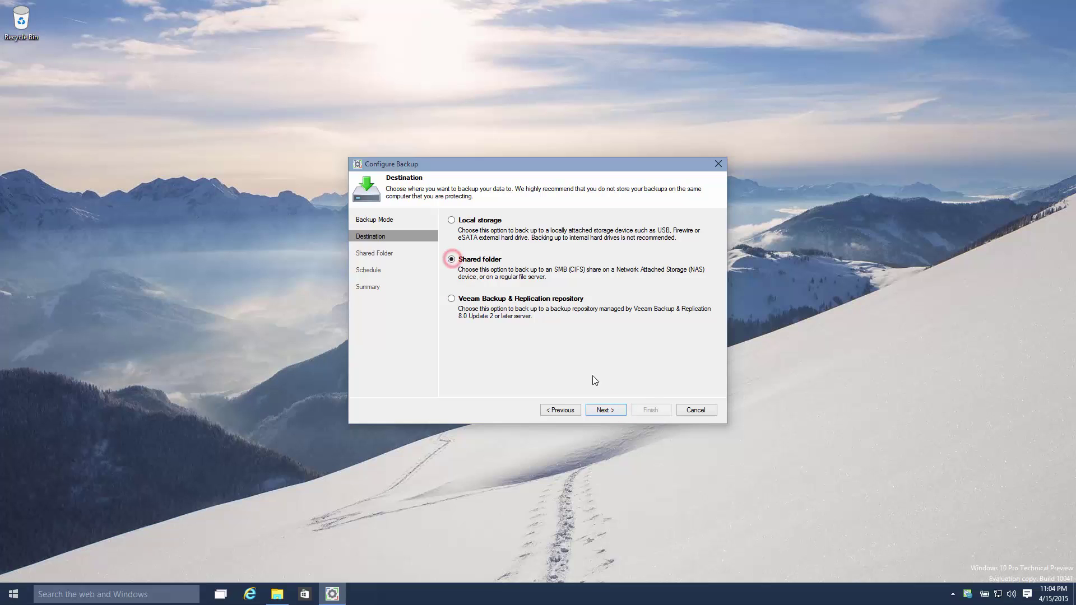
pyautogui.click(617, 410)
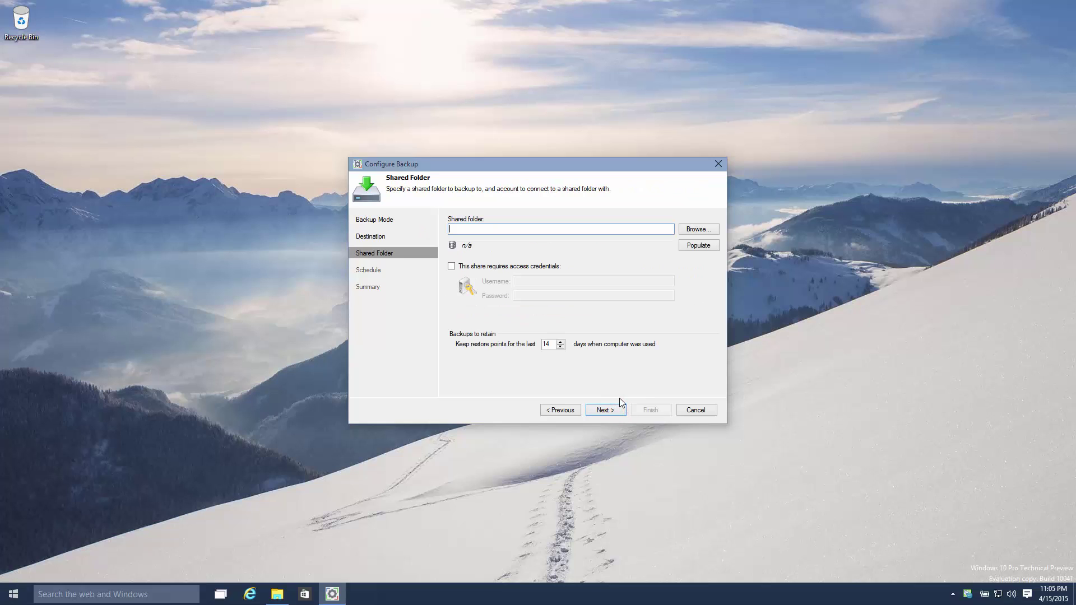
pyautogui.write('\\\\10.10.1.101\\v')
pyautogui.click(453, 267)
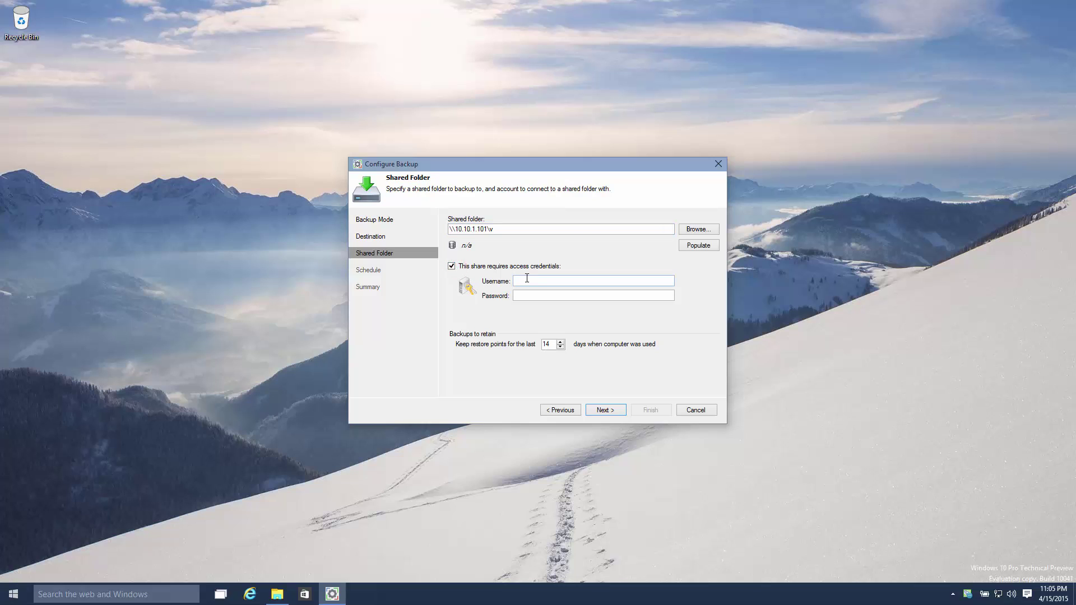
pyautogui.click(528, 279)
pyautogui.write('pbraren')
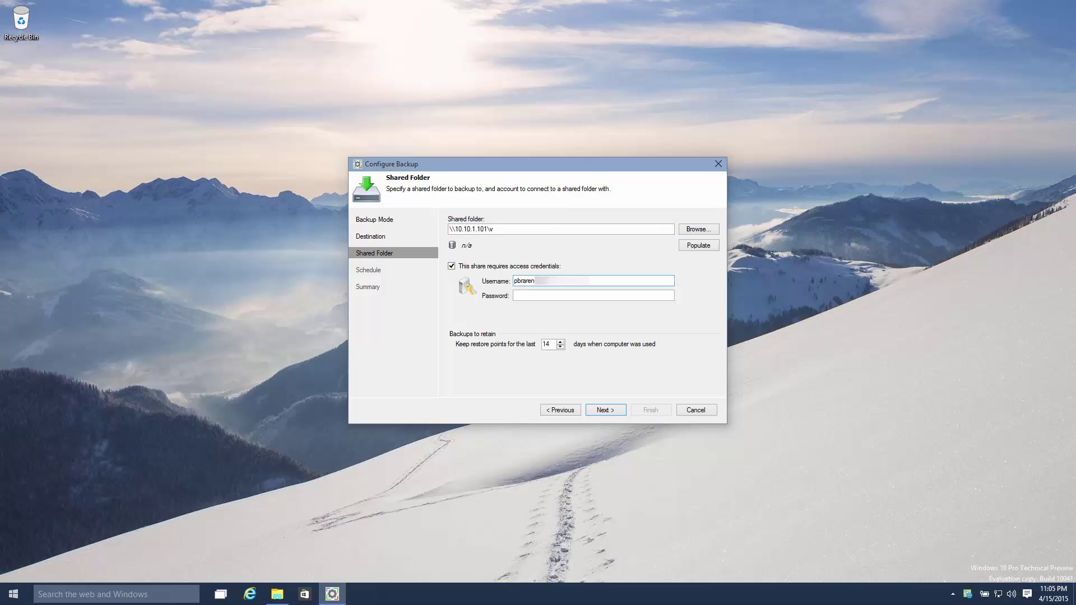
pyautogui.press('Tab')
pyautogui.write('•••••••')
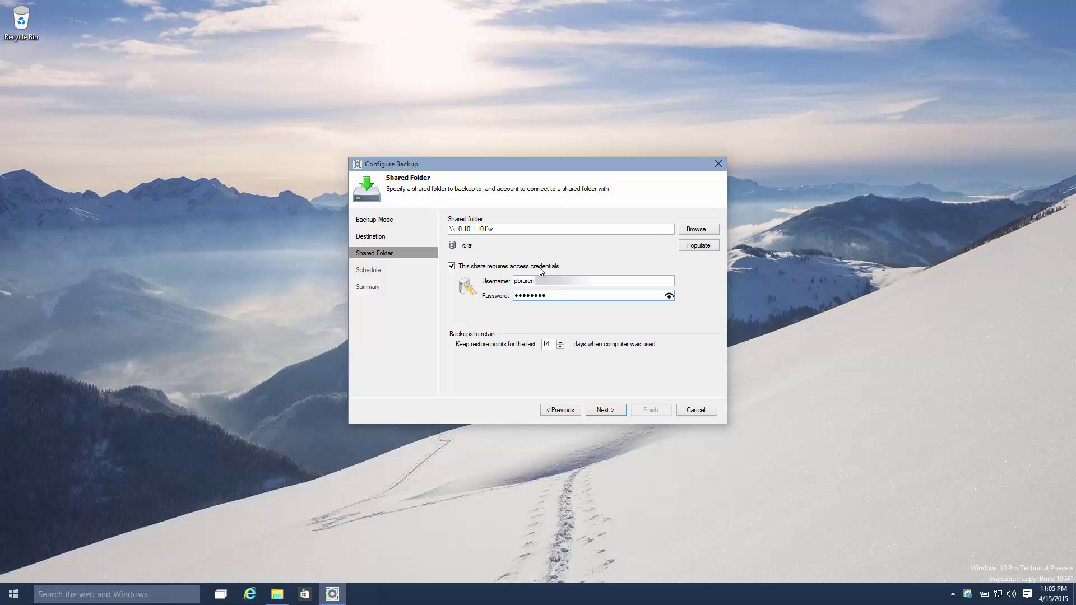
pyautogui.click(713, 245)
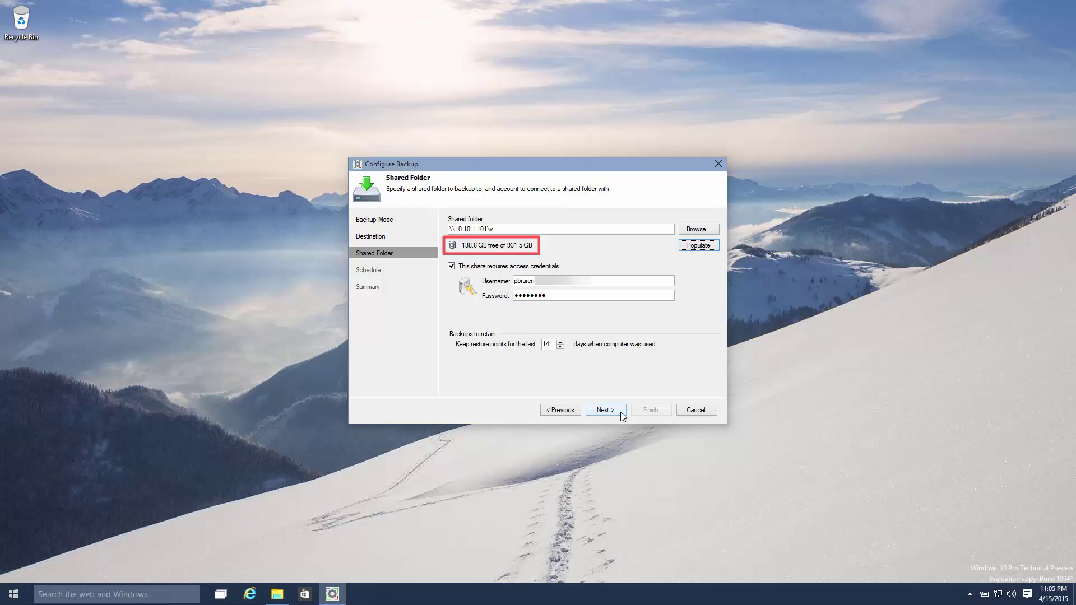
# Step: Create the job with its daily 12:30 AM schedule and start it running immediately
pyautogui.click(605, 410)
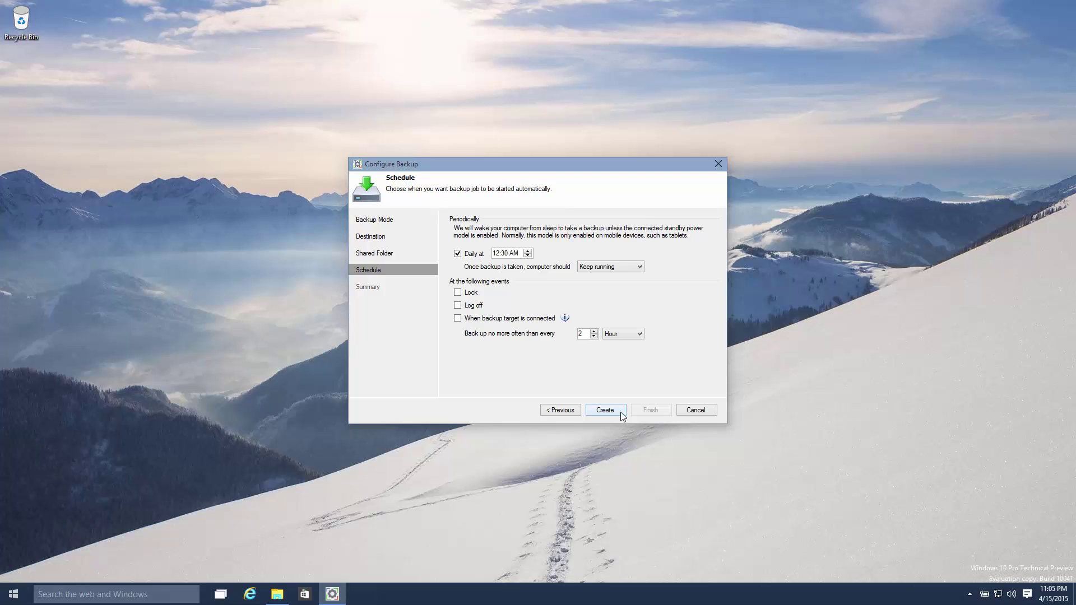
pyautogui.click(621, 411)
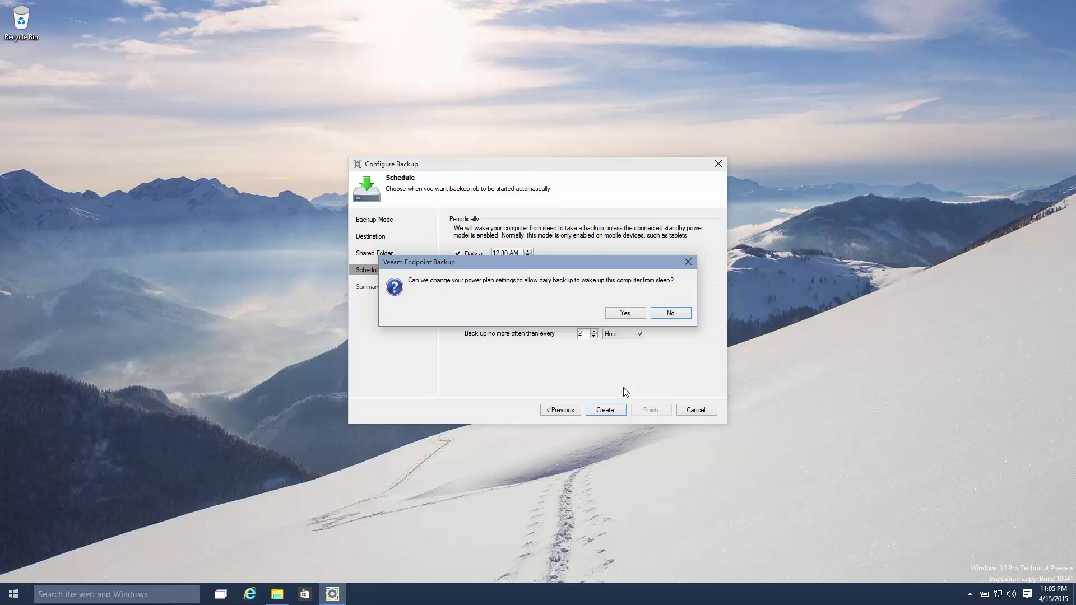
pyautogui.click(637, 317)
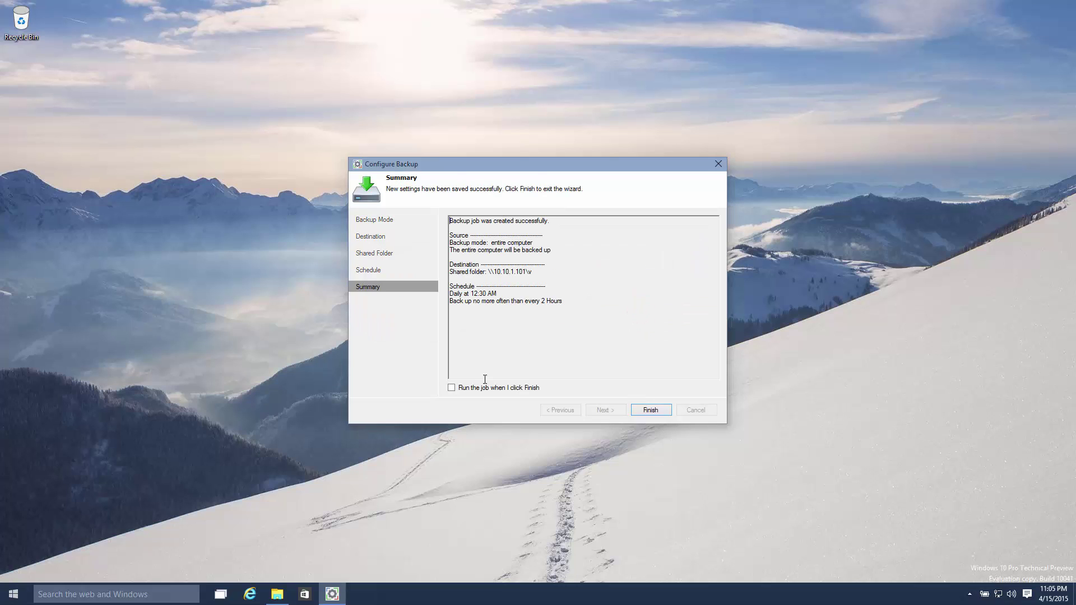
pyautogui.click(451, 387)
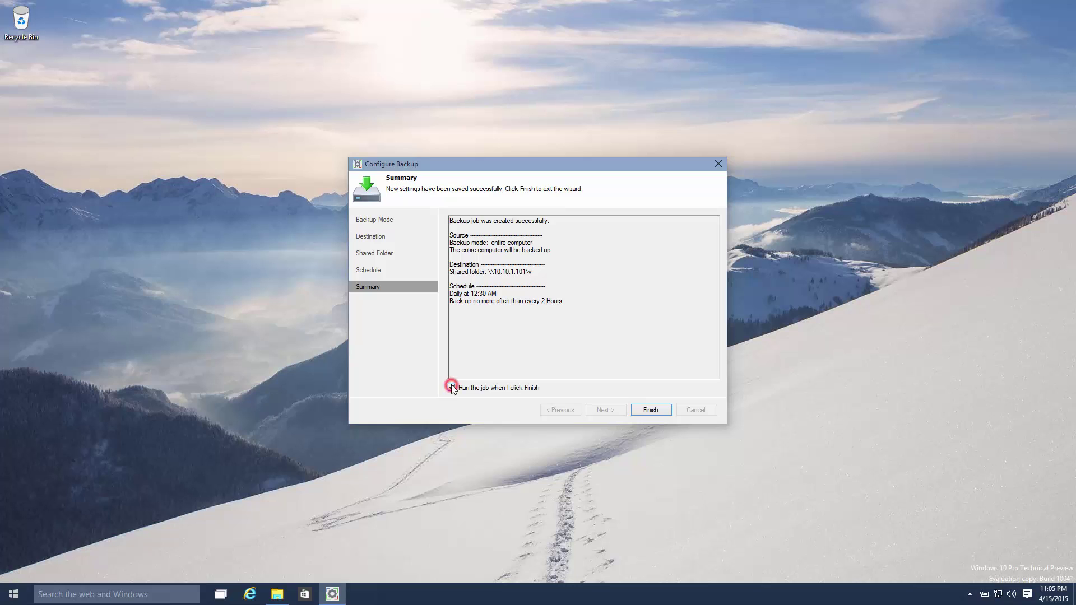
pyautogui.click(667, 412)
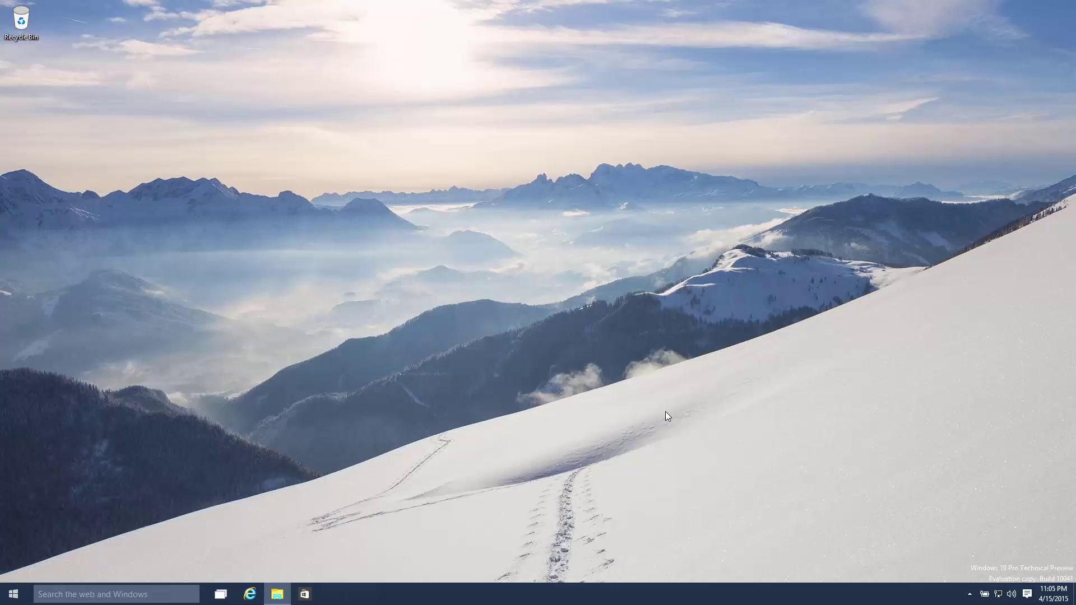
# Step: Make the taskbar always show all notification icons, then bring up Task Manager
pyautogui.click(969, 595)
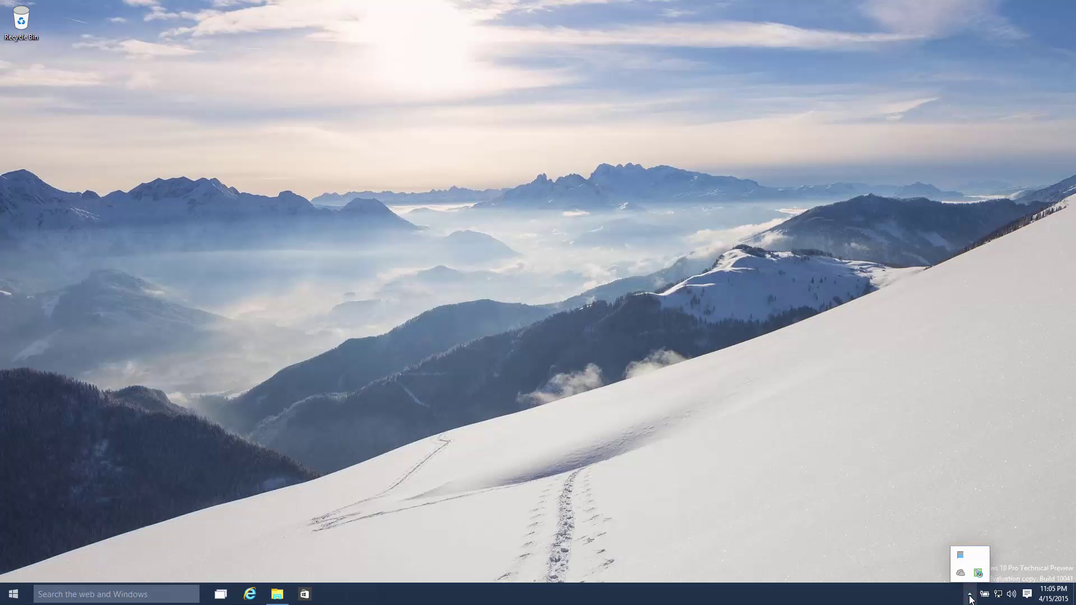
pyautogui.rightClick(970, 597)
pyautogui.click(967, 582)
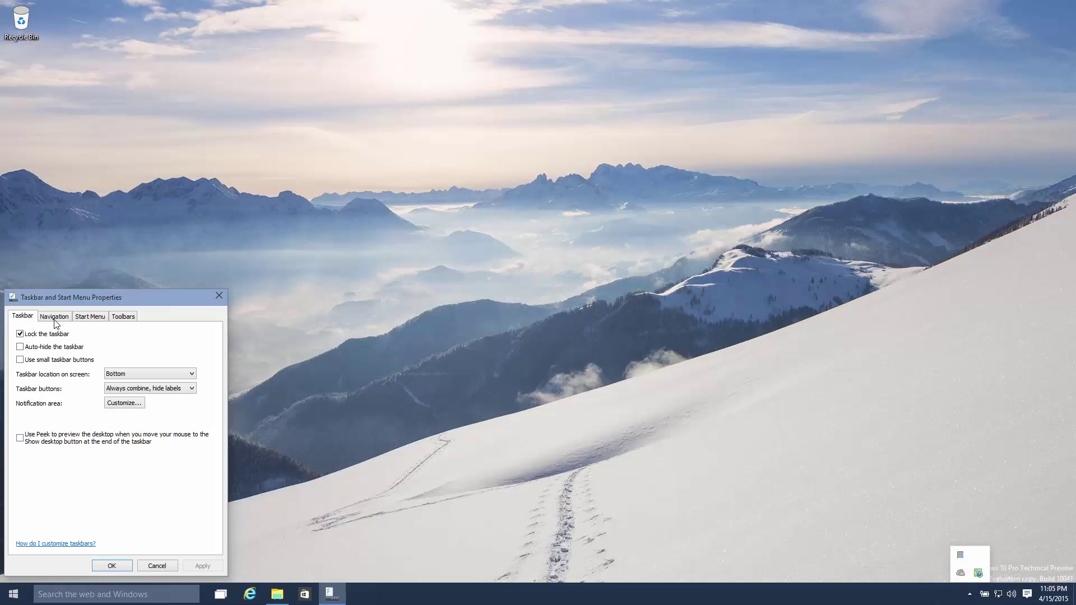
pyautogui.click(118, 405)
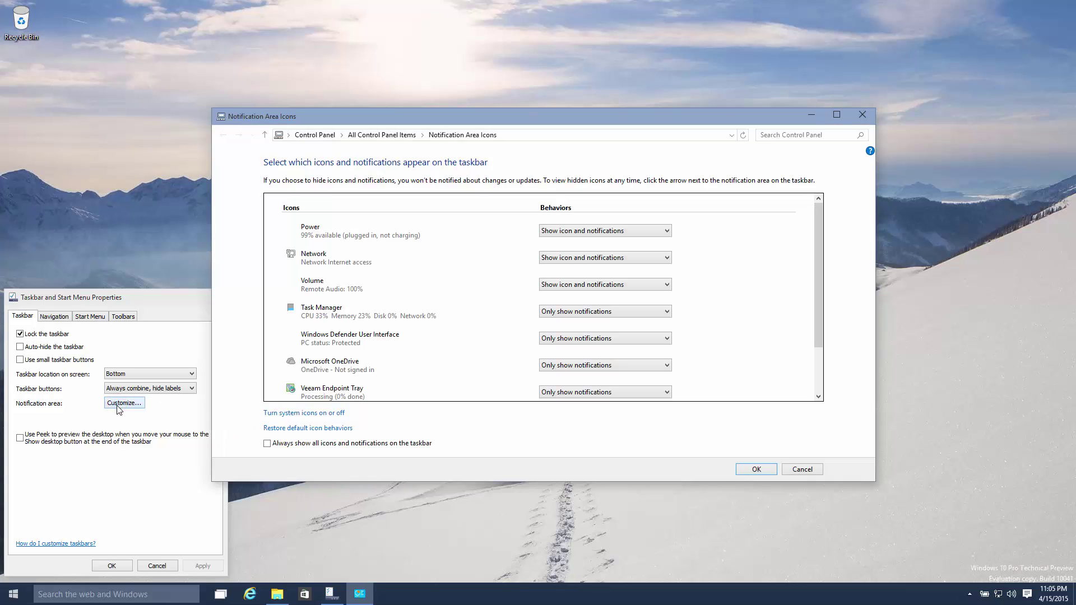
pyautogui.click(267, 443)
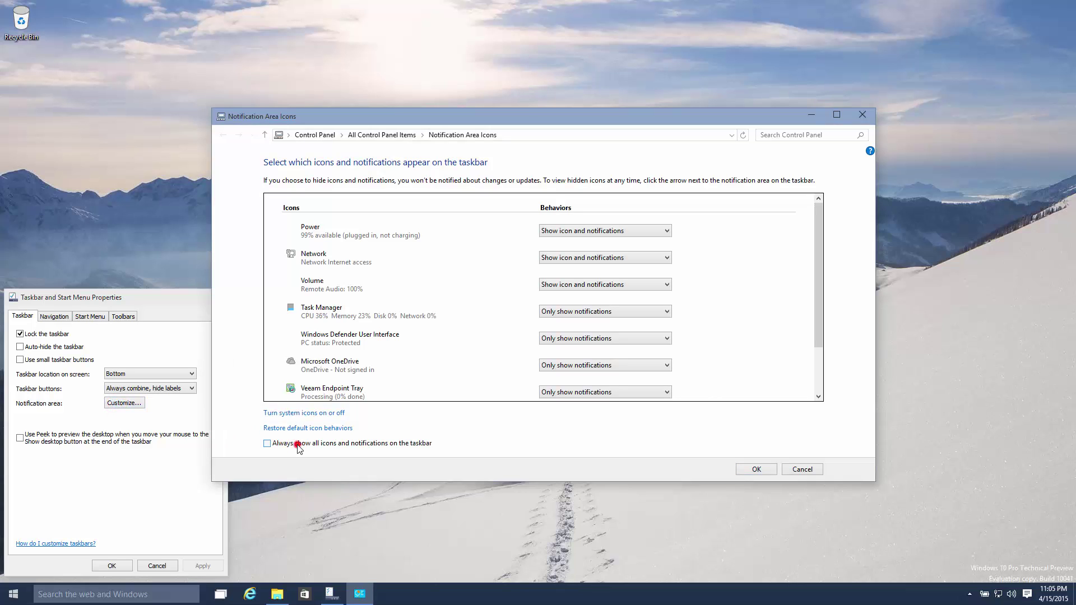
pyautogui.click(741, 473)
pyautogui.click(119, 567)
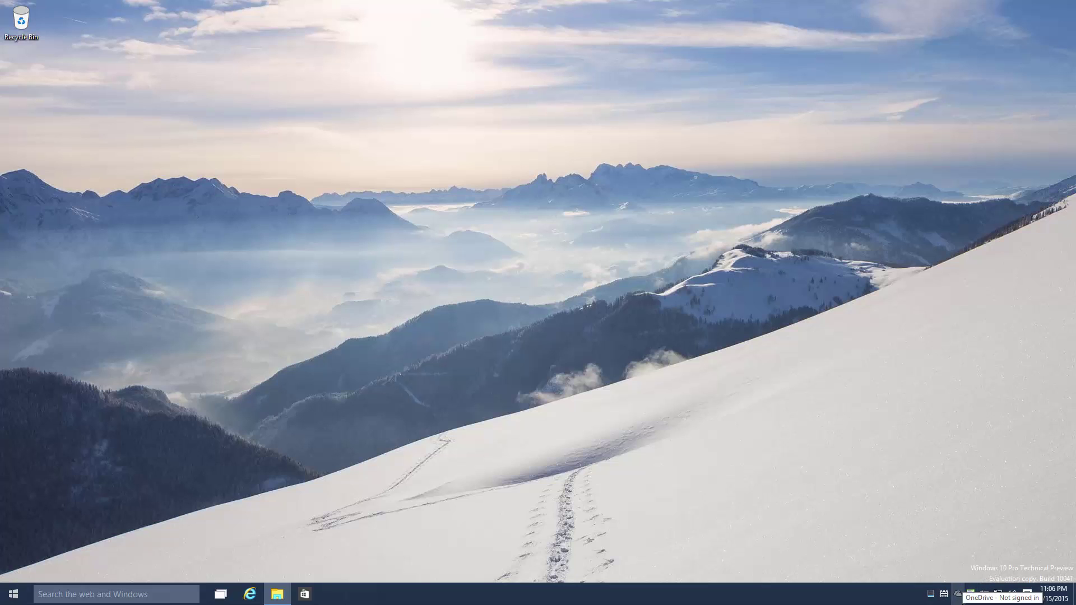
pyautogui.hotkey('ctrl', 'shift', 'Escape')
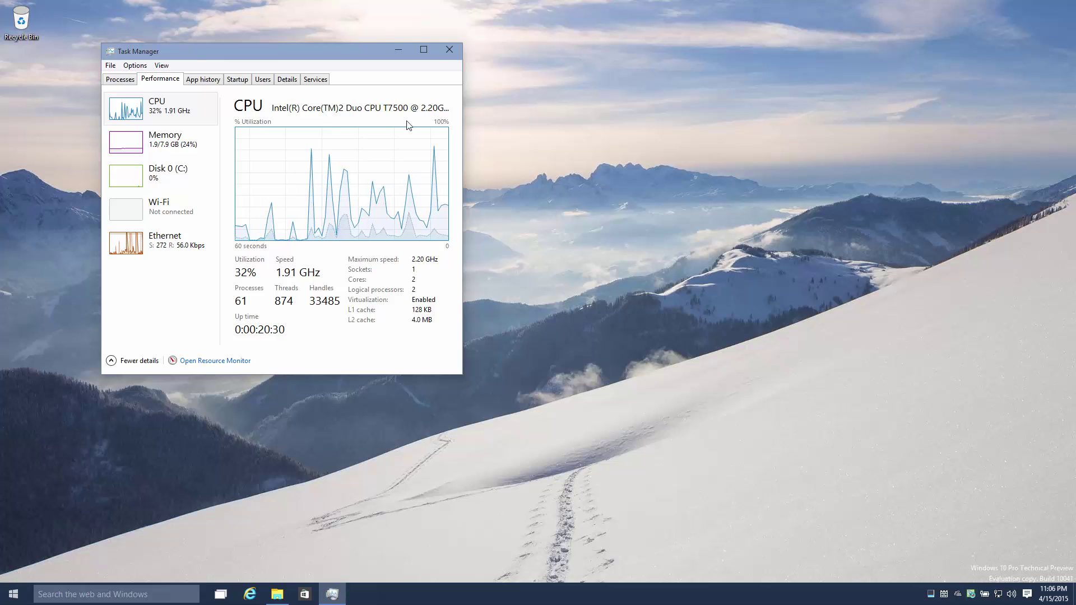
# Step: Open the Veeam status window and arrange it beside Task Manager to compare progress with throughput
pyautogui.moveTo(369, 53); pyautogui.dragTo(741, 148)
pyautogui.moveTo(944, 191); pyautogui.dragTo(978, 192)
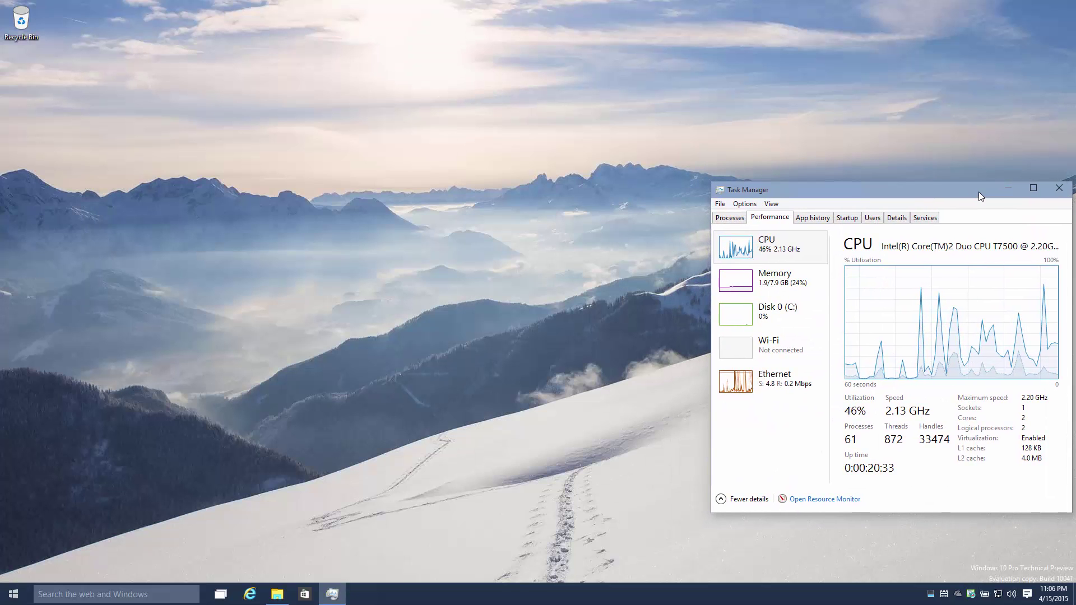
pyautogui.doubleClick(969, 593)
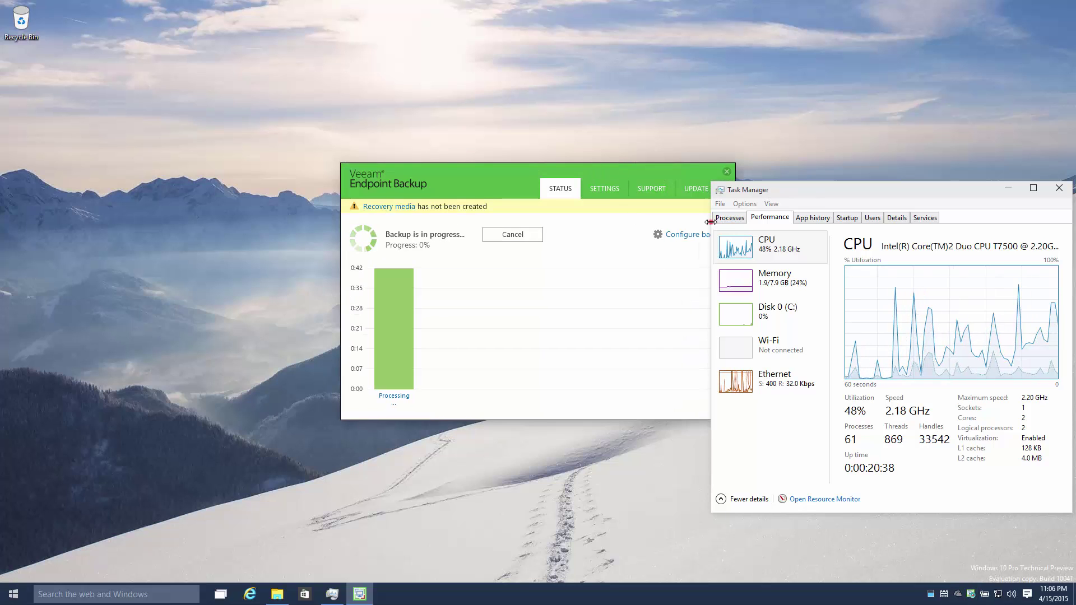
pyautogui.moveTo(711, 225); pyautogui.dragTo(736, 225)
pyautogui.moveTo(586, 170); pyautogui.dragTo(413, 139)
pyautogui.moveTo(855, 189); pyautogui.dragTo(731, 113)
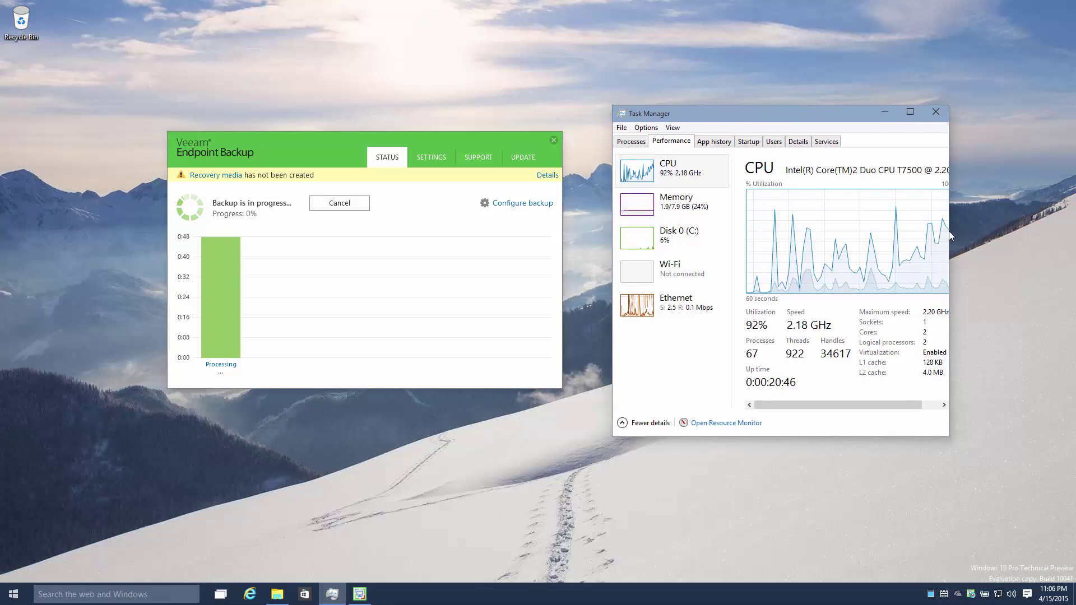
pyautogui.moveTo(949, 230); pyautogui.dragTo(982, 231)
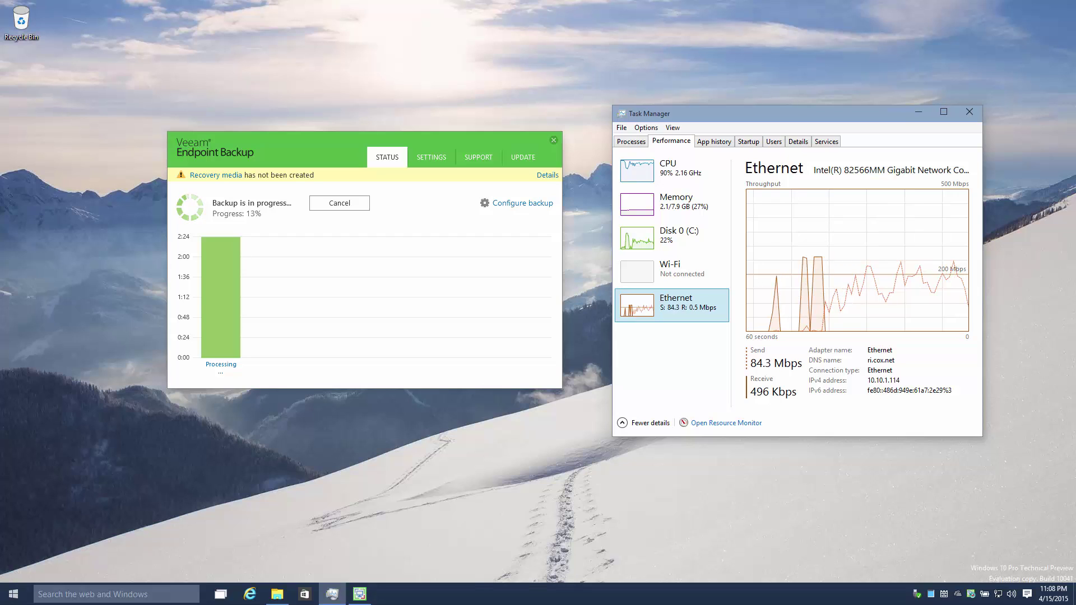
# Step: Start the recovery media wizard, target the D:\ USB drive, and accept formatting it
pyautogui.click(213, 177)
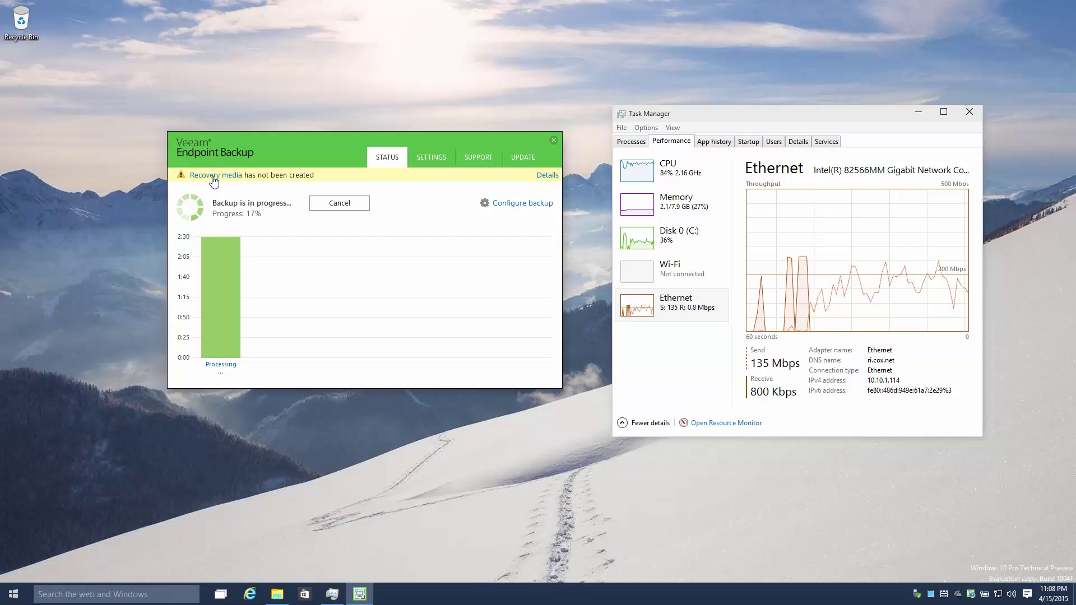
pyautogui.click(917, 112)
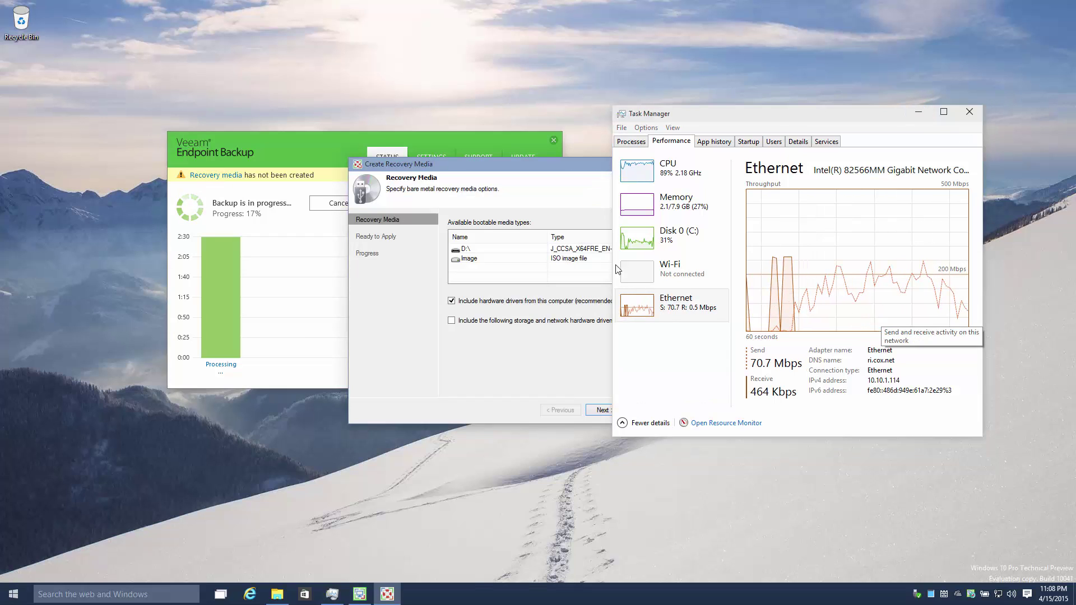
pyautogui.click(918, 114)
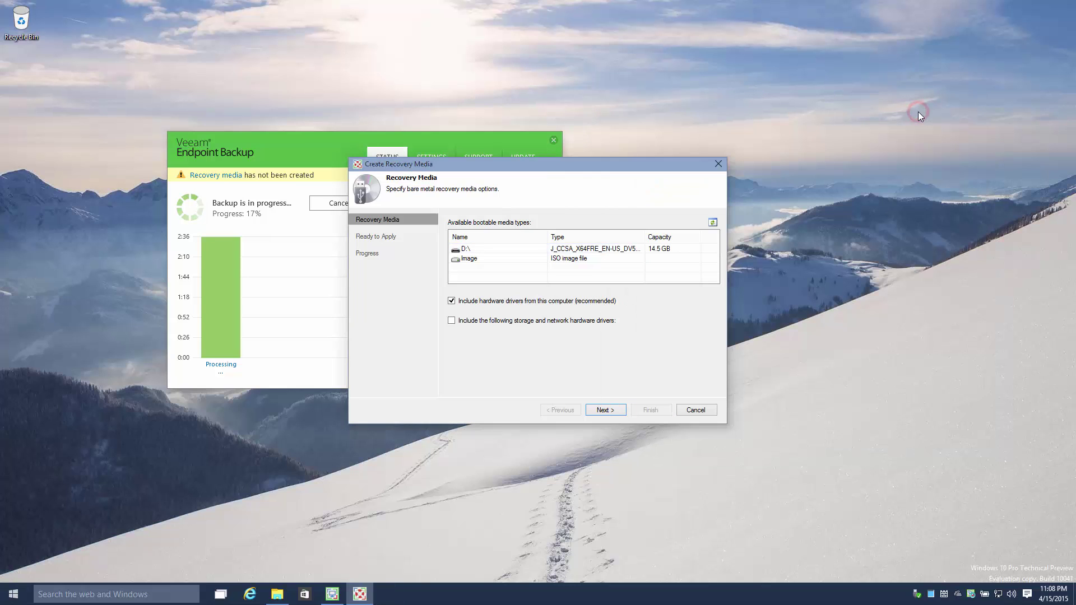
pyautogui.moveTo(747, 160); pyautogui.dragTo(864, 137)
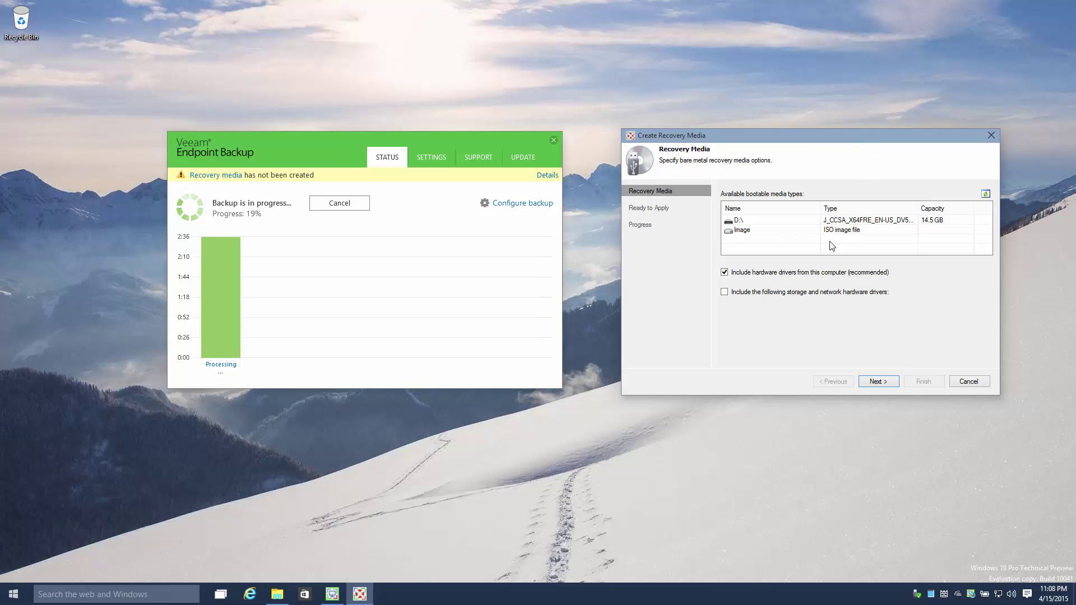
pyautogui.click(759, 220)
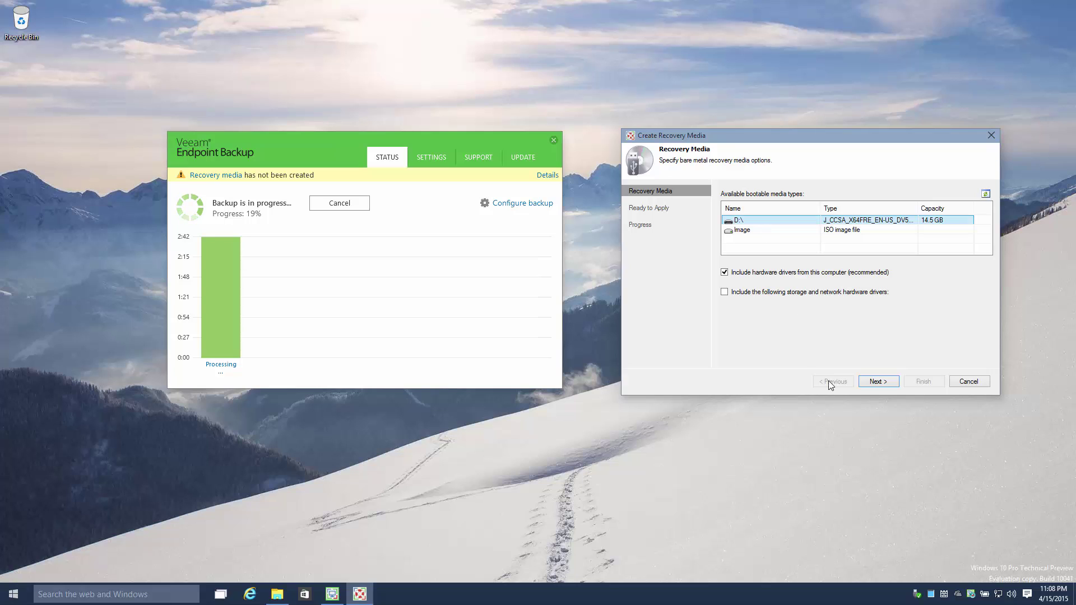
pyautogui.click(879, 382)
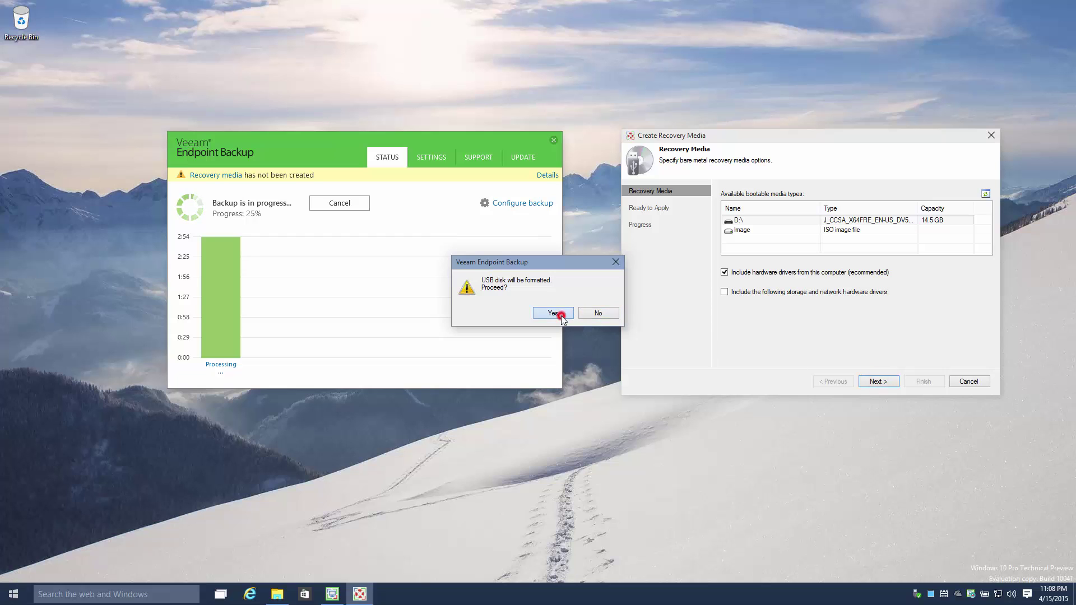
pyautogui.click(598, 313)
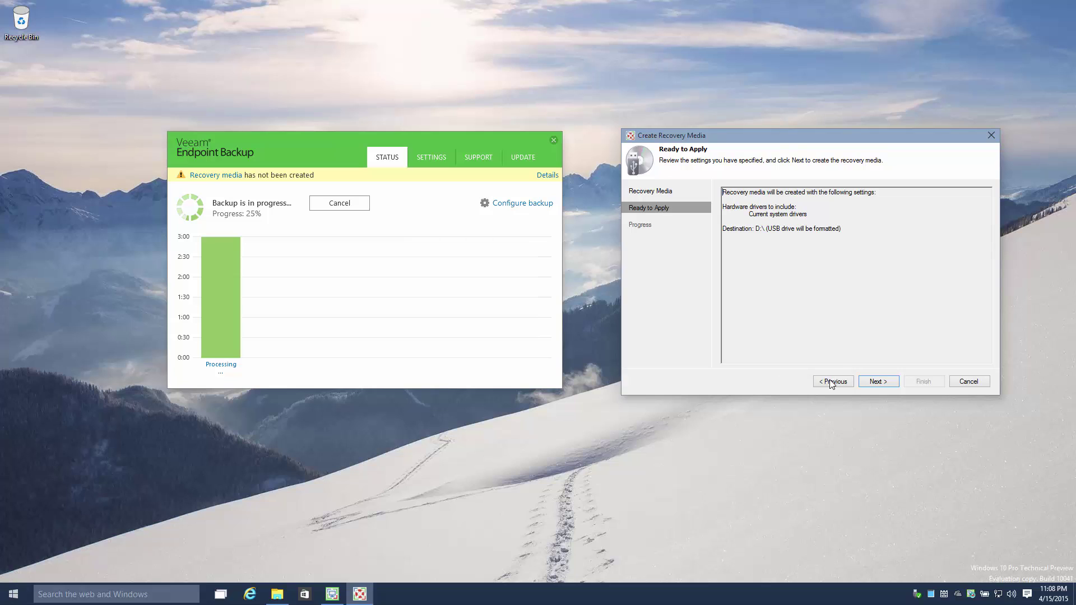
# Step: Build the recovery media on the USB drive while watching Task Manager, then close the finished wizard
pyautogui.click(895, 382)
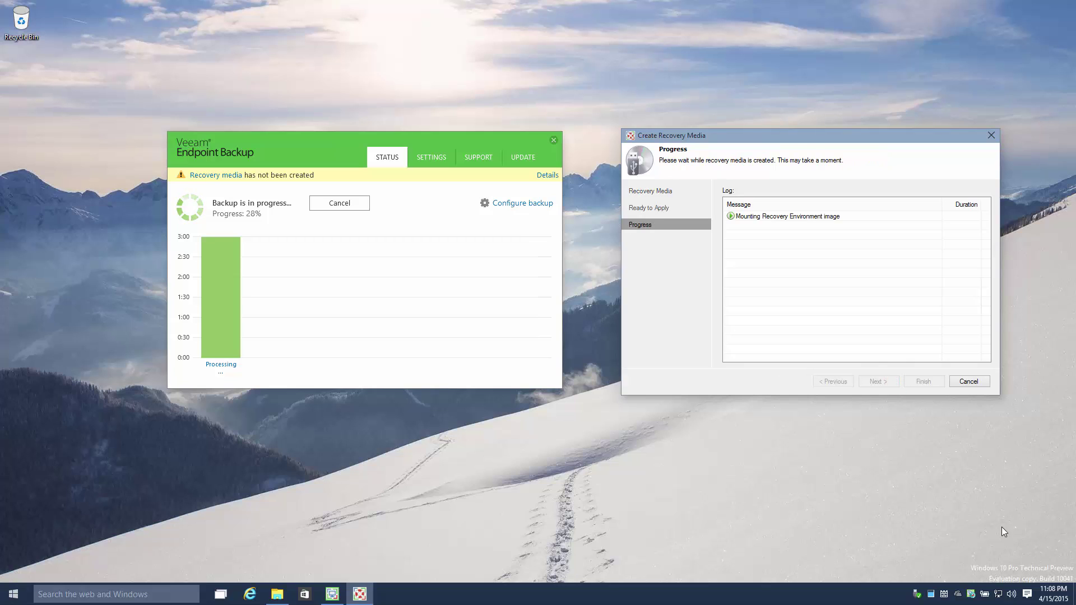
pyautogui.hotkey('ctrl', 'shift', 'Escape')
pyautogui.moveTo(782, 117); pyautogui.dragTo(493, 312)
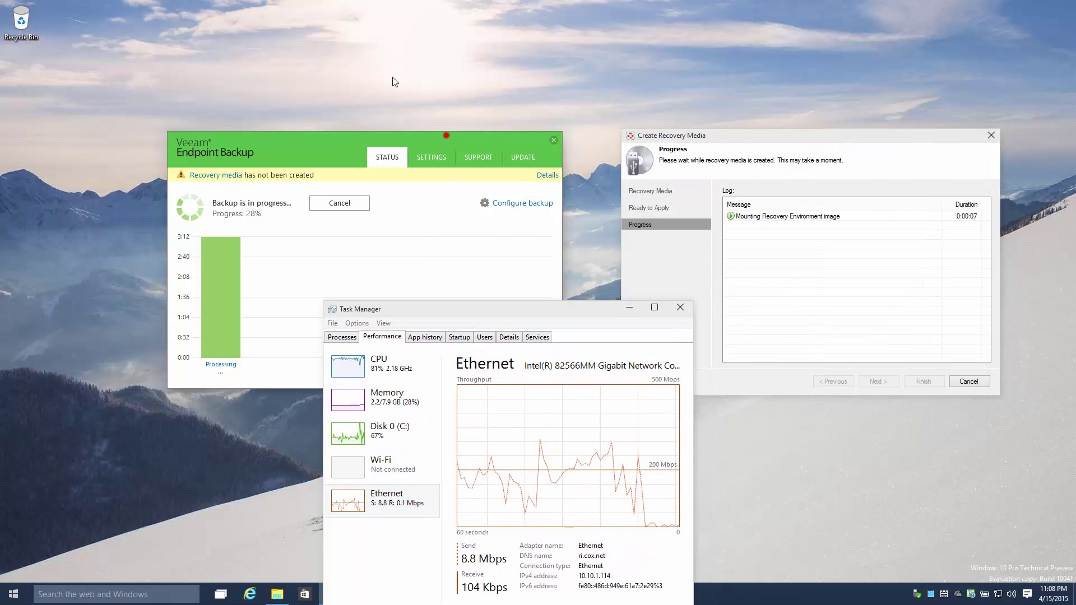
pyautogui.moveTo(445, 134); pyautogui.dragTo(356, 32)
pyautogui.moveTo(557, 314); pyautogui.dragTo(478, 337)
pyautogui.moveTo(478, 341); pyautogui.dragTo(475, 297)
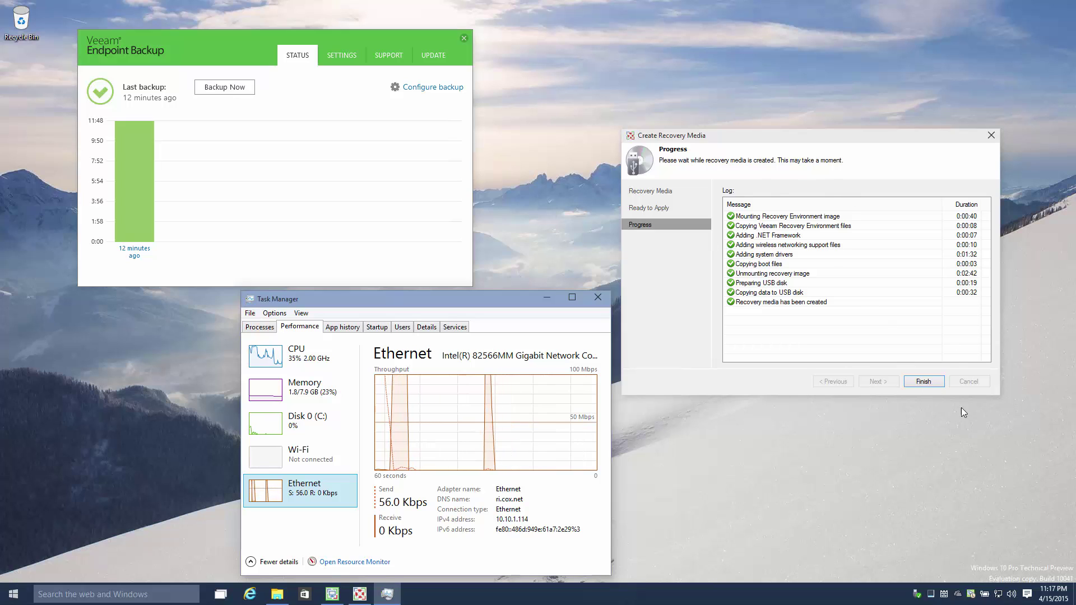
pyautogui.click(939, 385)
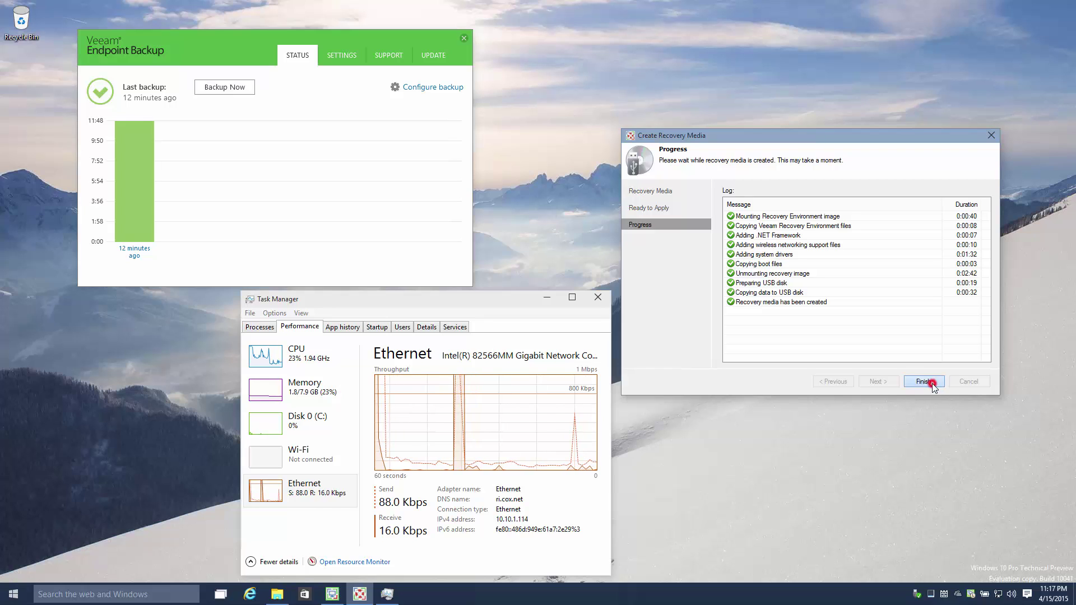
pyautogui.click(932, 384)
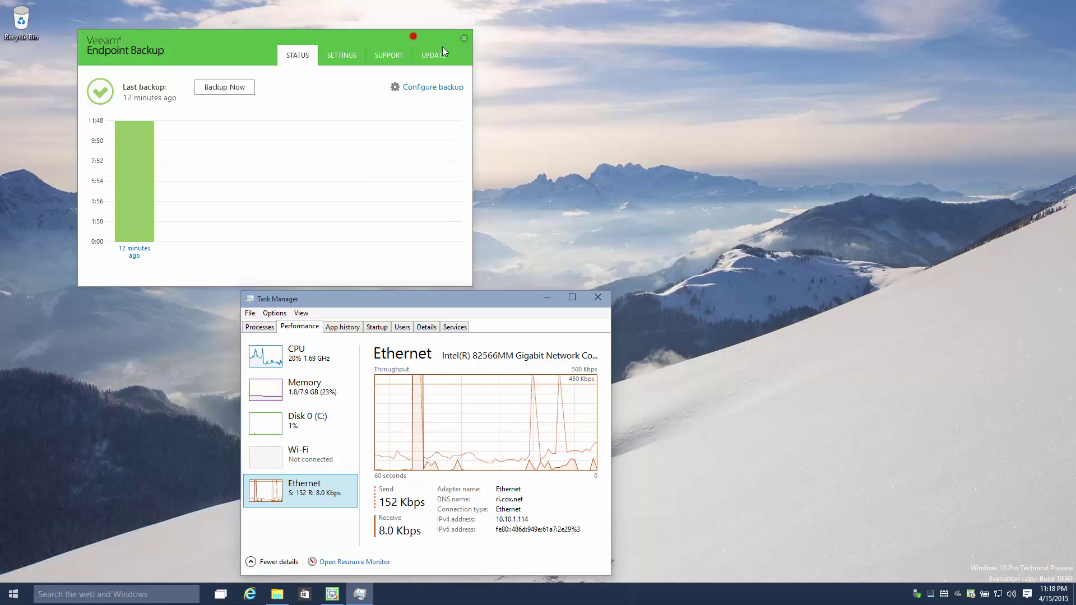
# Step: Run Backup Now and review the newest restore point's details (0:02:27, 174 MB)
pyautogui.moveTo(442, 46); pyautogui.dragTo(650, 29)
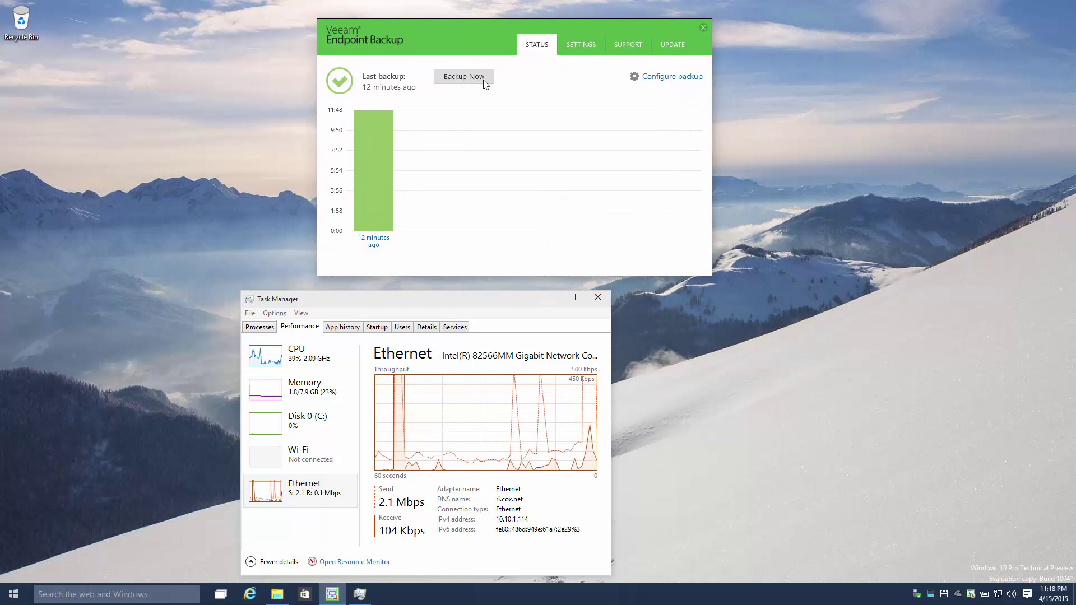
pyautogui.moveTo(601, 28); pyautogui.dragTo(400, 28)
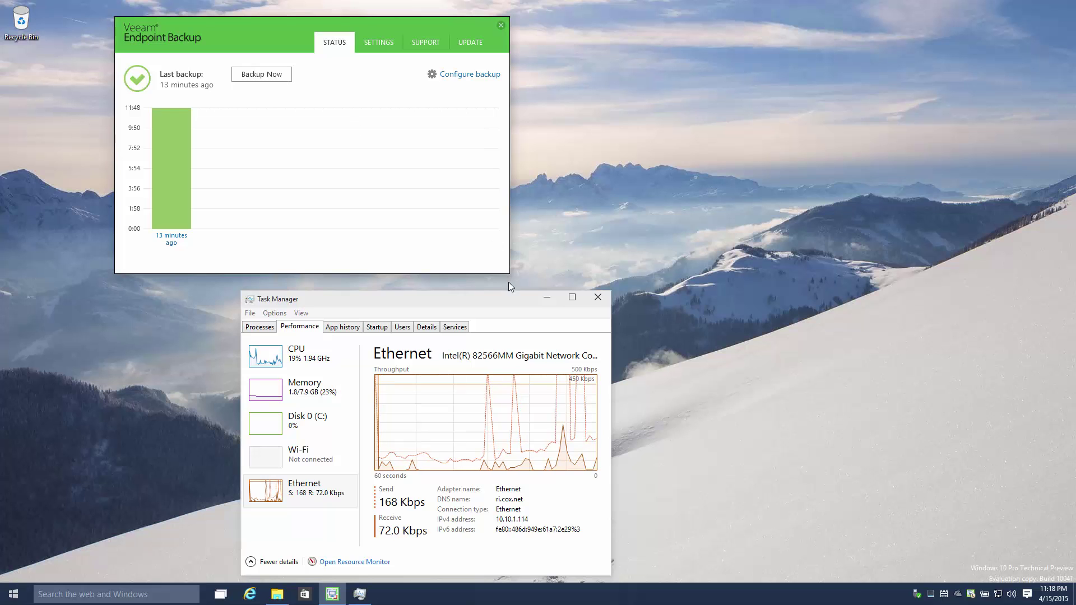
pyautogui.moveTo(502, 297); pyautogui.dragTo(817, 136)
pyautogui.moveTo(307, 26); pyautogui.dragTo(342, 161)
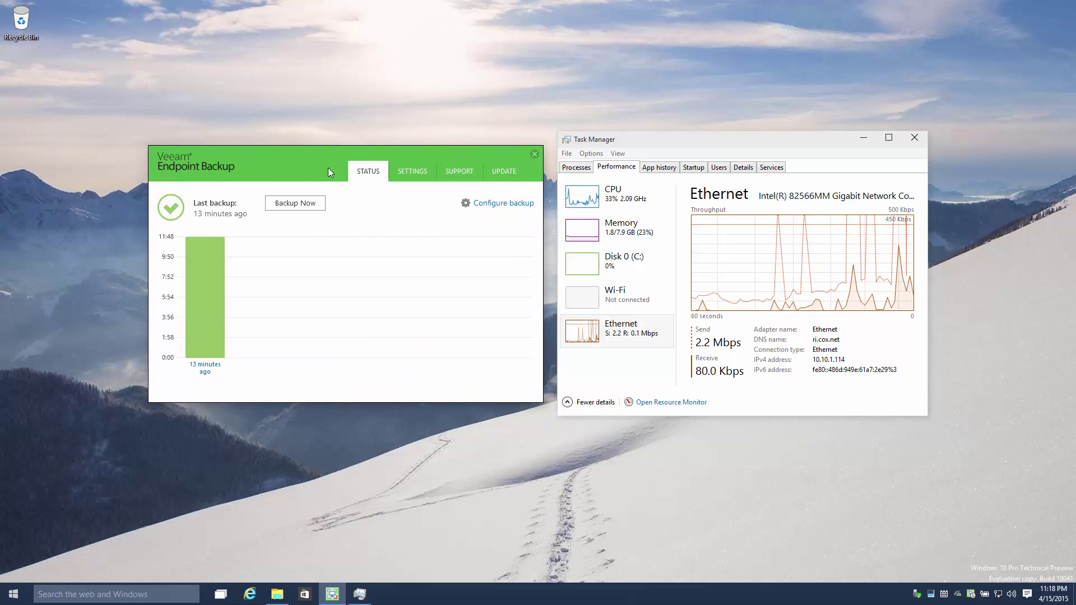
pyautogui.click(303, 204)
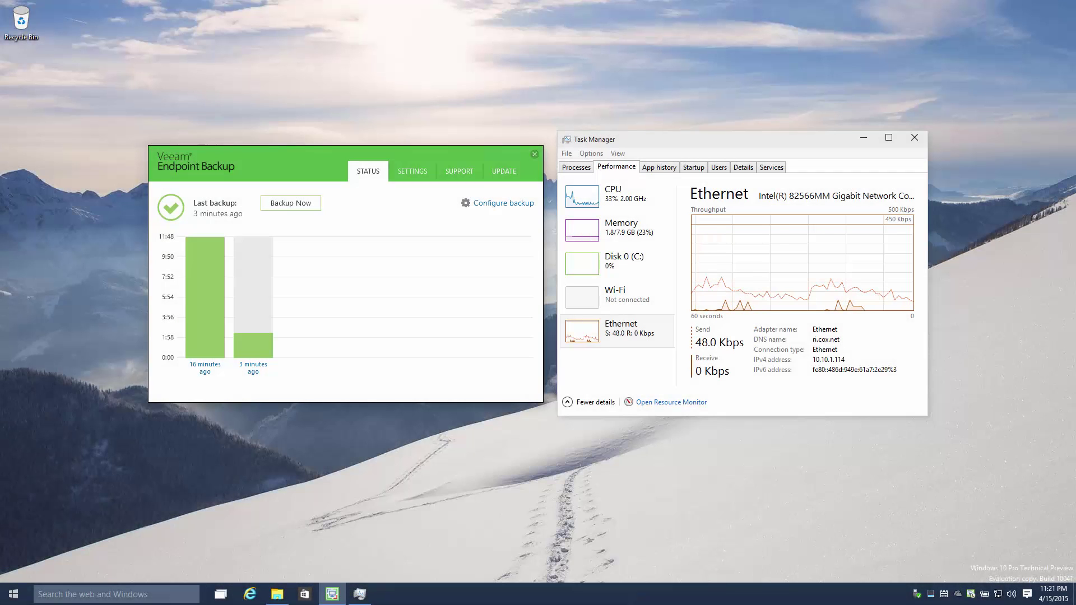
pyautogui.click(247, 368)
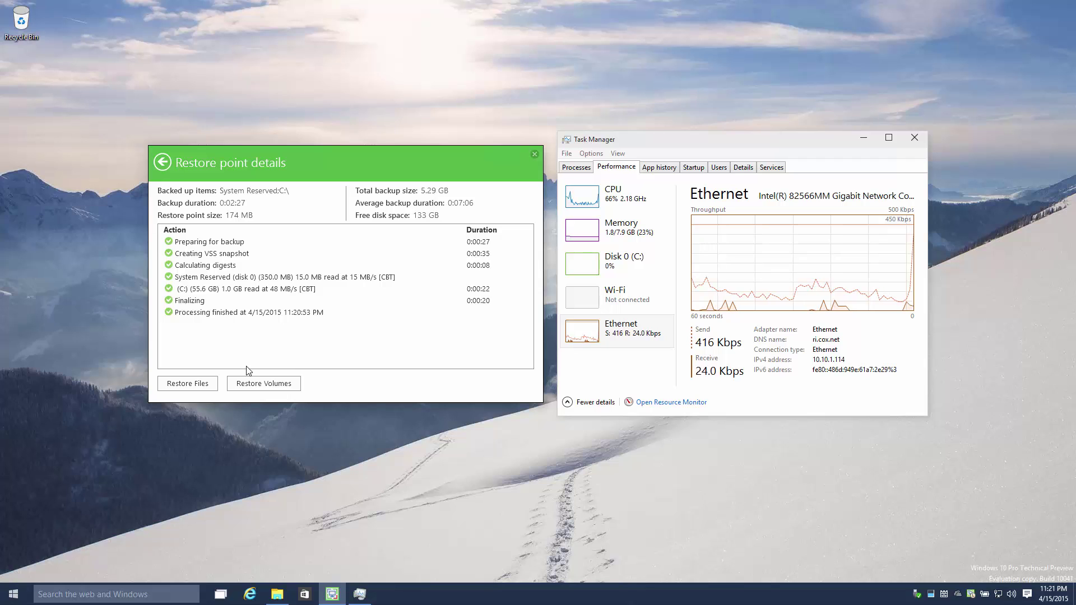
pyautogui.click(162, 162)
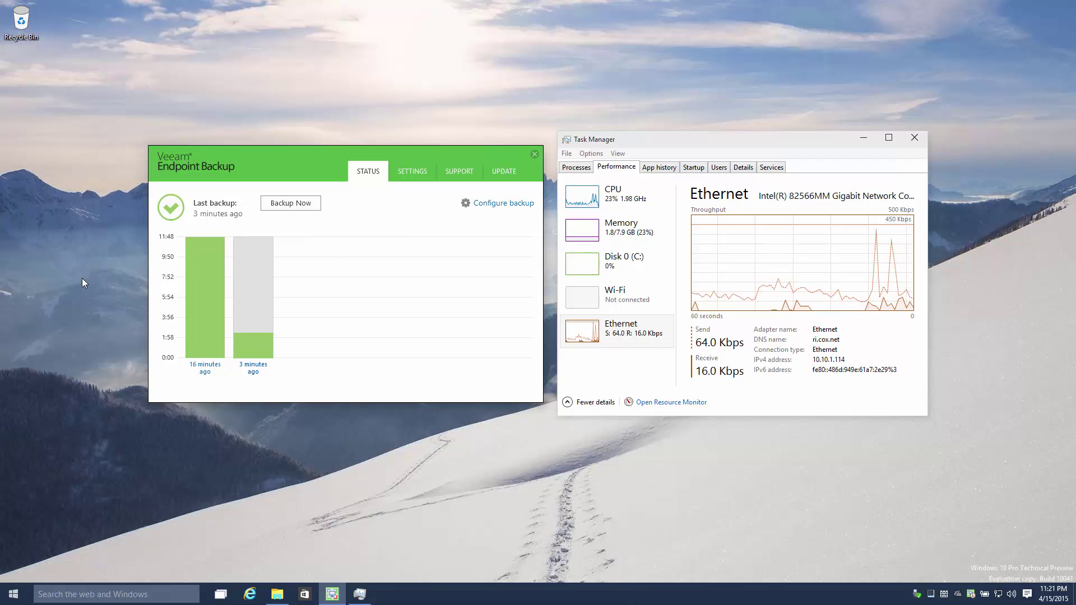
# Step: Create hello world.txt on the desktop, then close Veeam and minimize Task Manager
pyautogui.rightClick(82, 313)
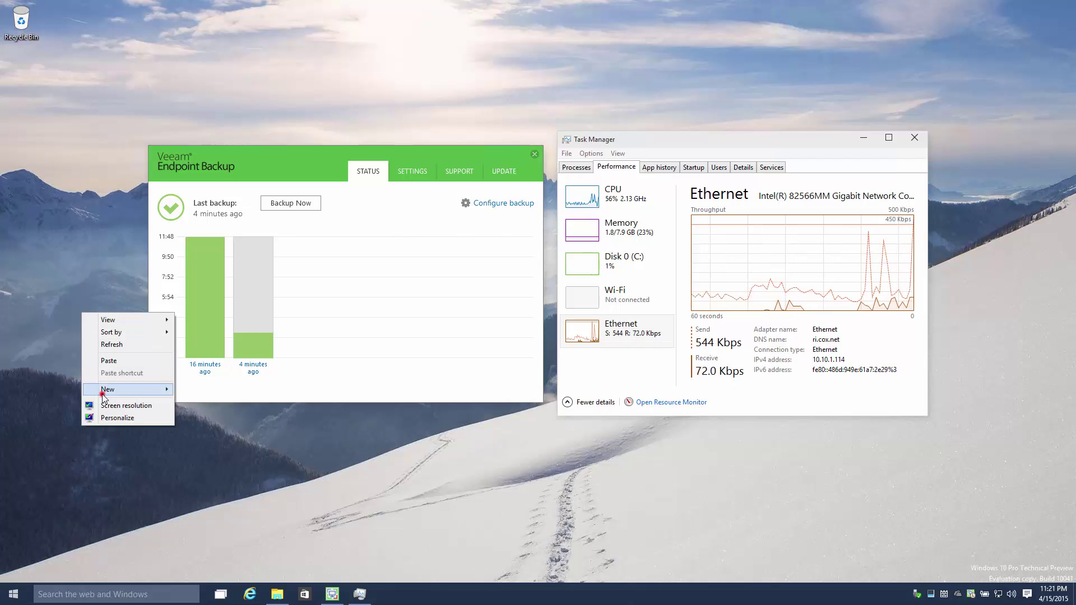
pyautogui.click(106, 392)
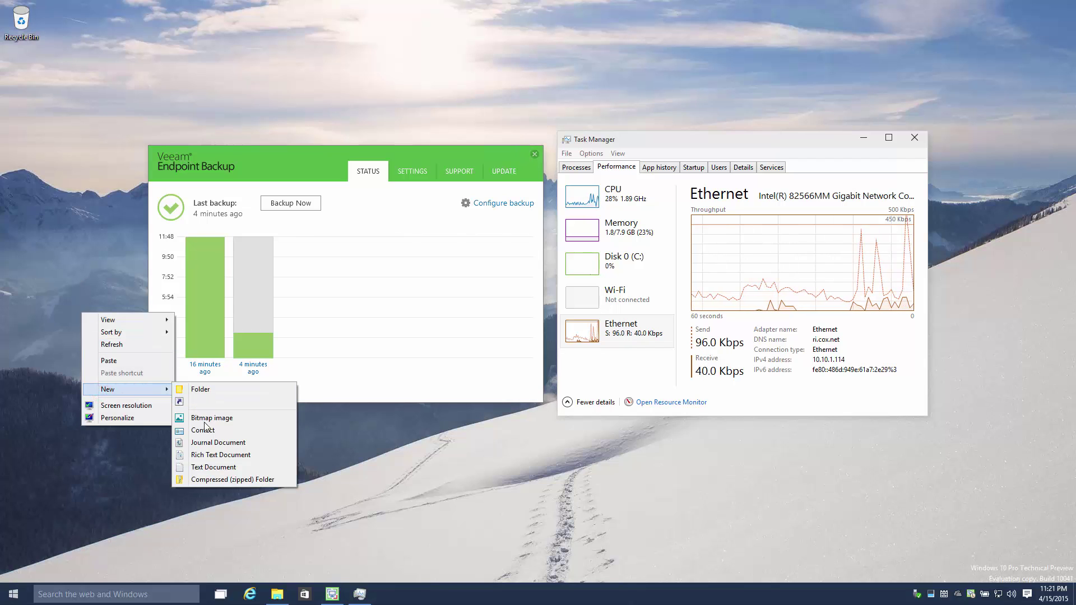
pyautogui.click(208, 468)
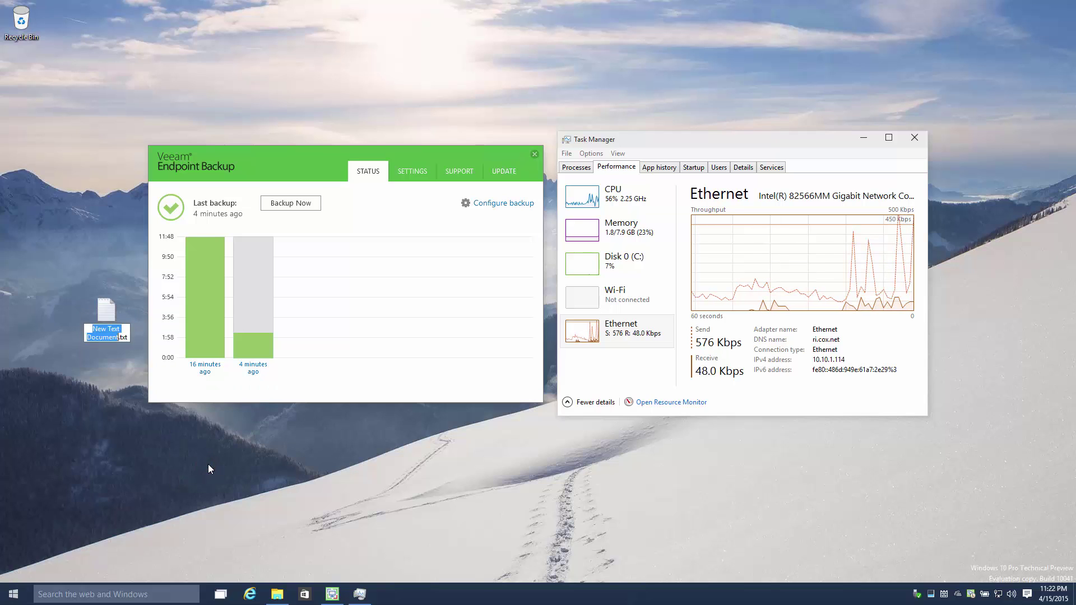
pyautogui.write('he')
pyautogui.write('llo wo')
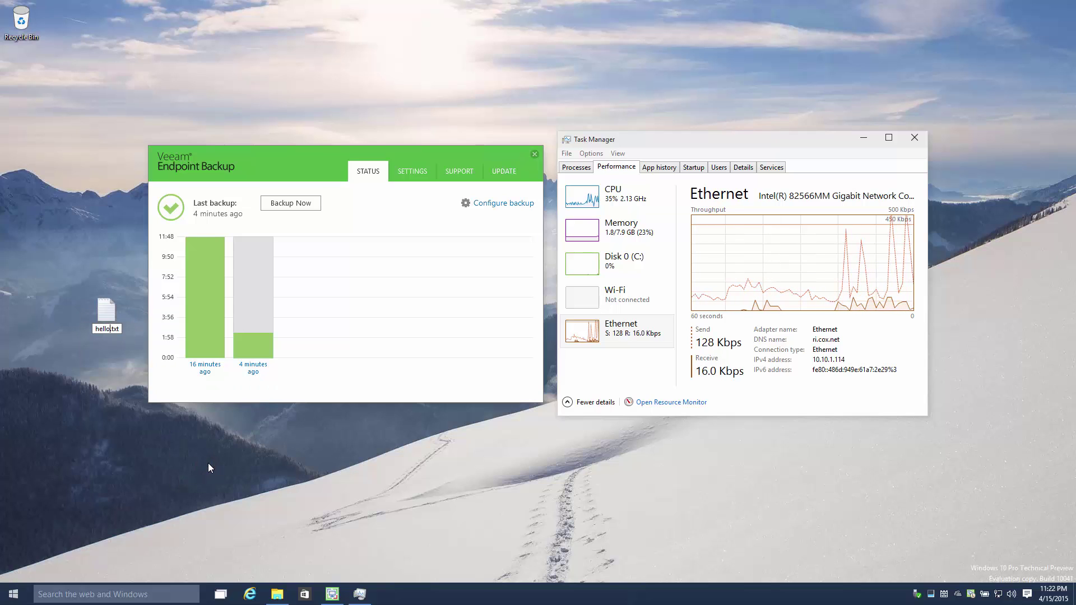
pyautogui.write('rld')
pyautogui.press('Return')
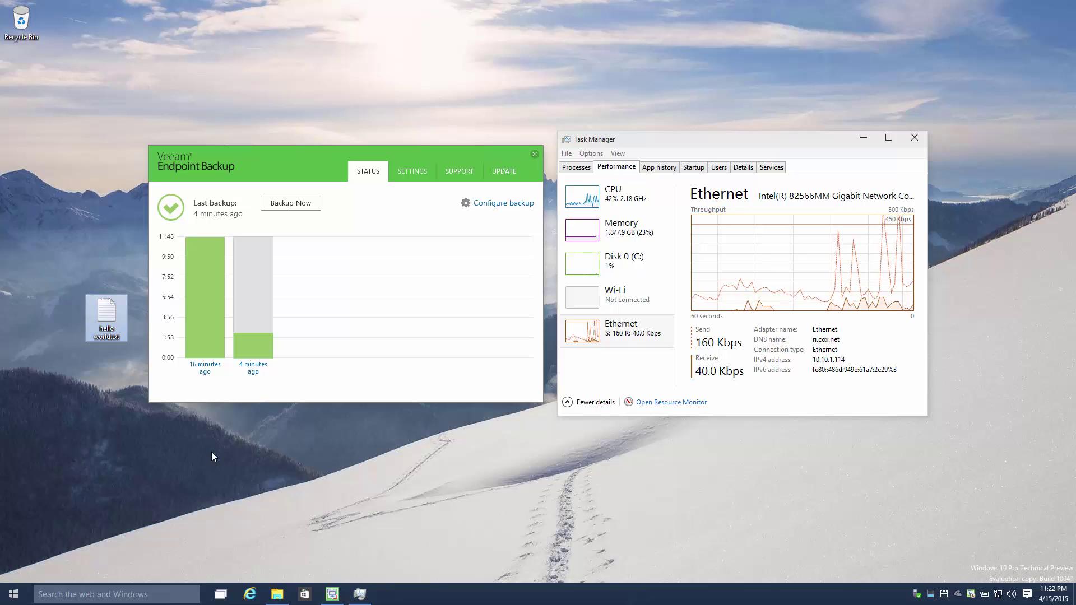
pyautogui.click(535, 154)
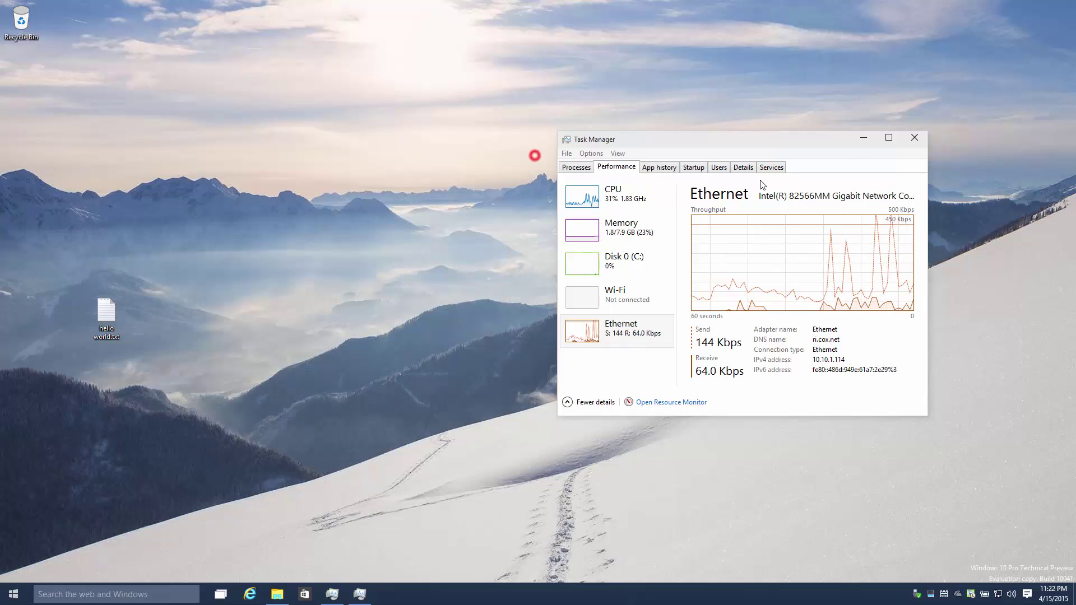
pyautogui.click(863, 137)
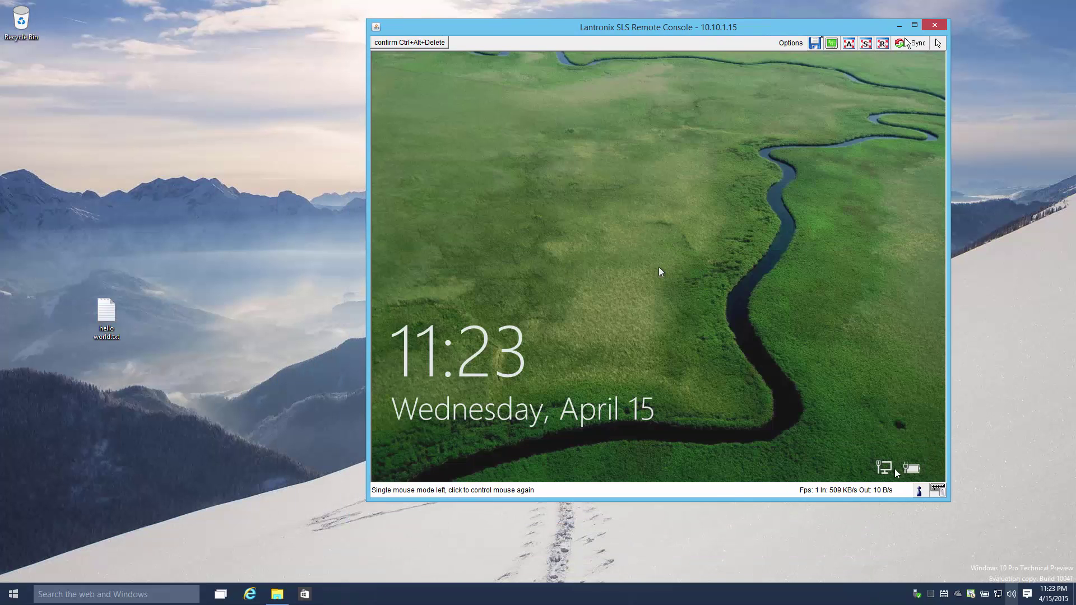
# Step: Restart the remote PC from its sign-in screen, confirming the restart despite unsaved work
pyautogui.click(659, 269)
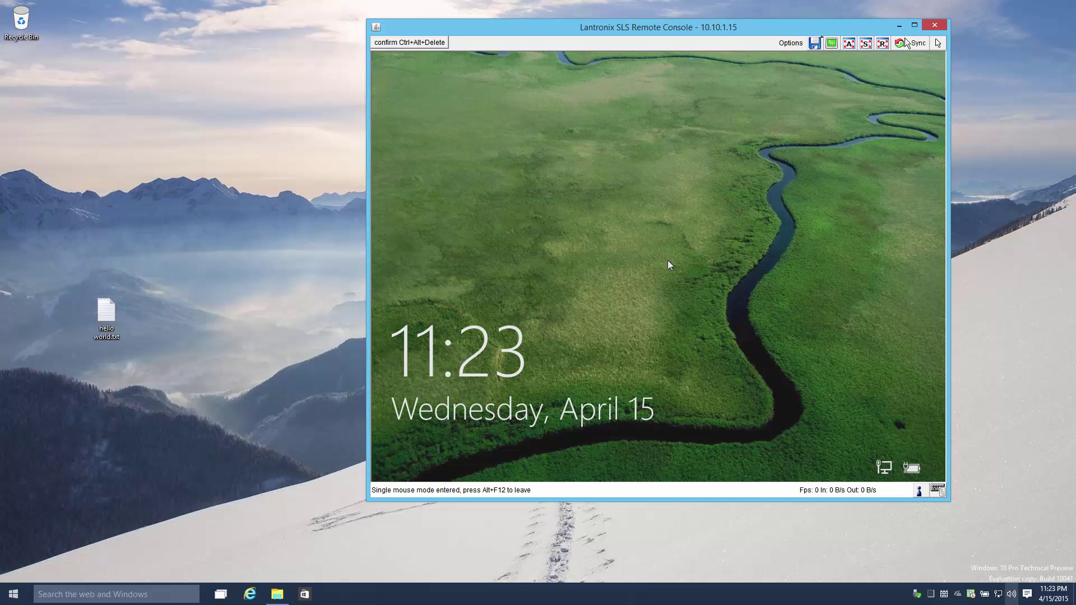
pyautogui.click(667, 260)
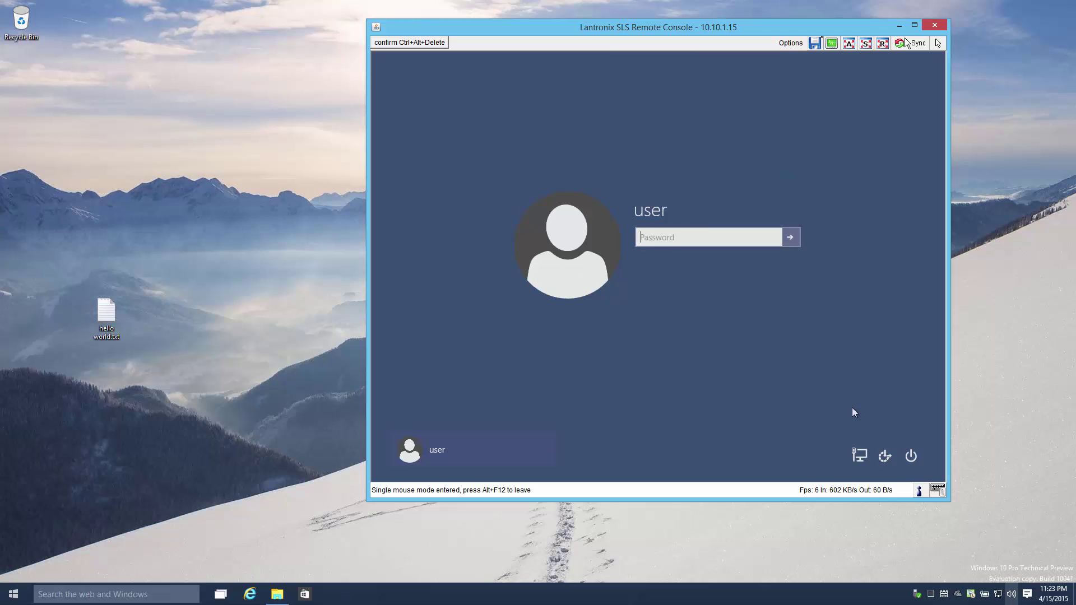
pyautogui.click(912, 456)
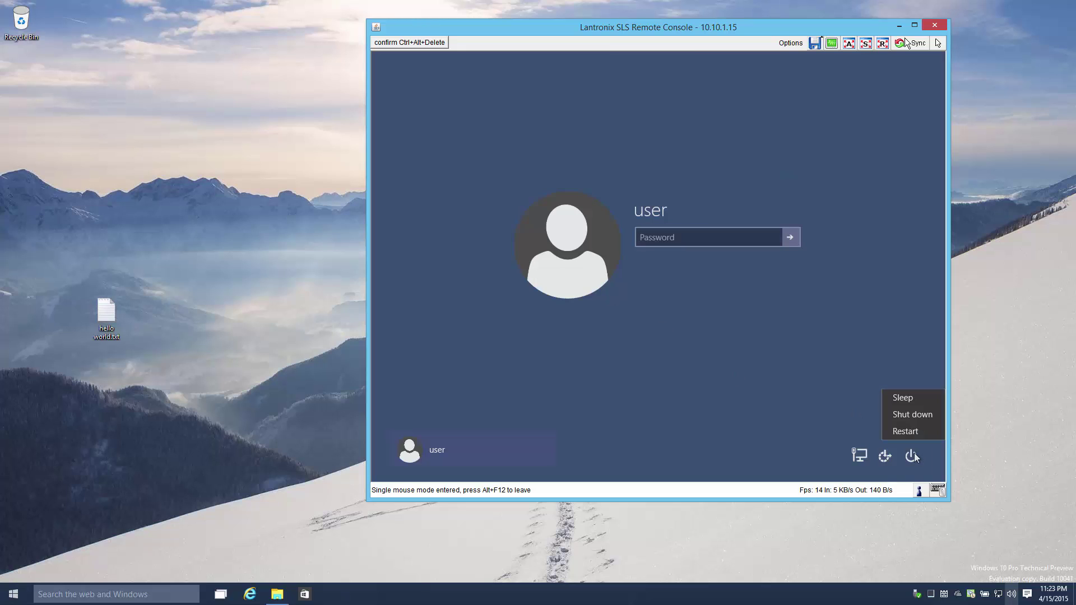
pyautogui.click(913, 433)
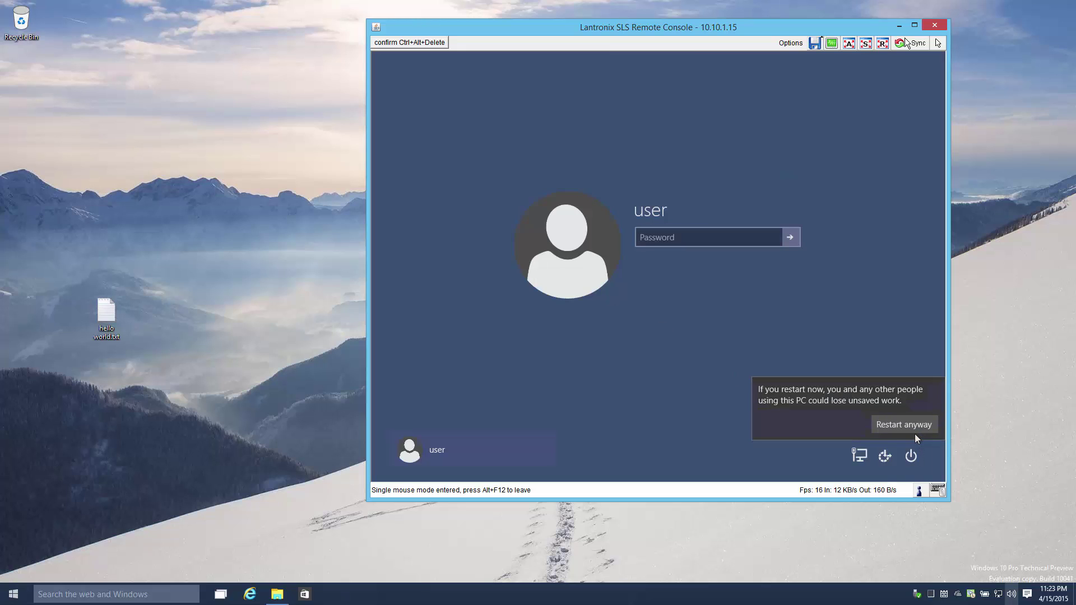
pyautogui.click(915, 428)
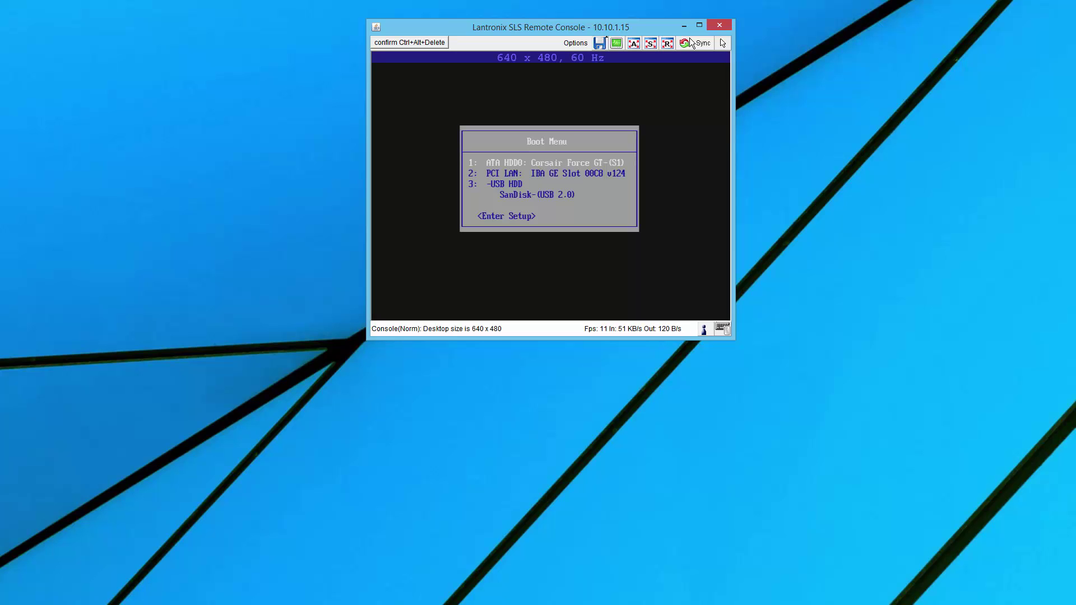
# Step: Select SanDisk-(USB 2.0) in the Boot Menu to boot into Veeam Endpoint Recovery
pyautogui.press('Down')
pyautogui.press('Down')
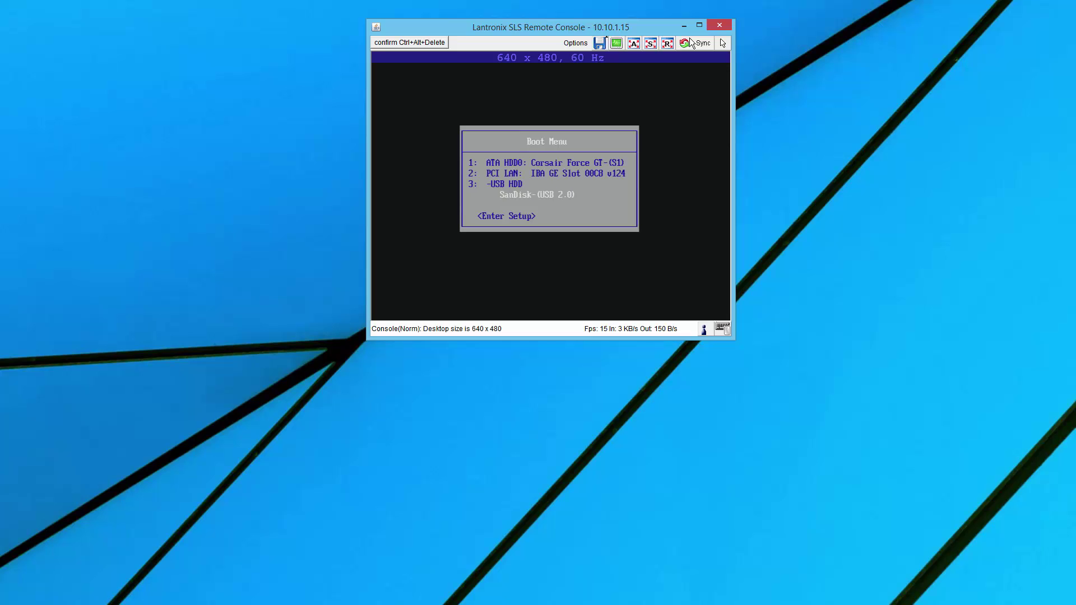
pyautogui.press('Return')
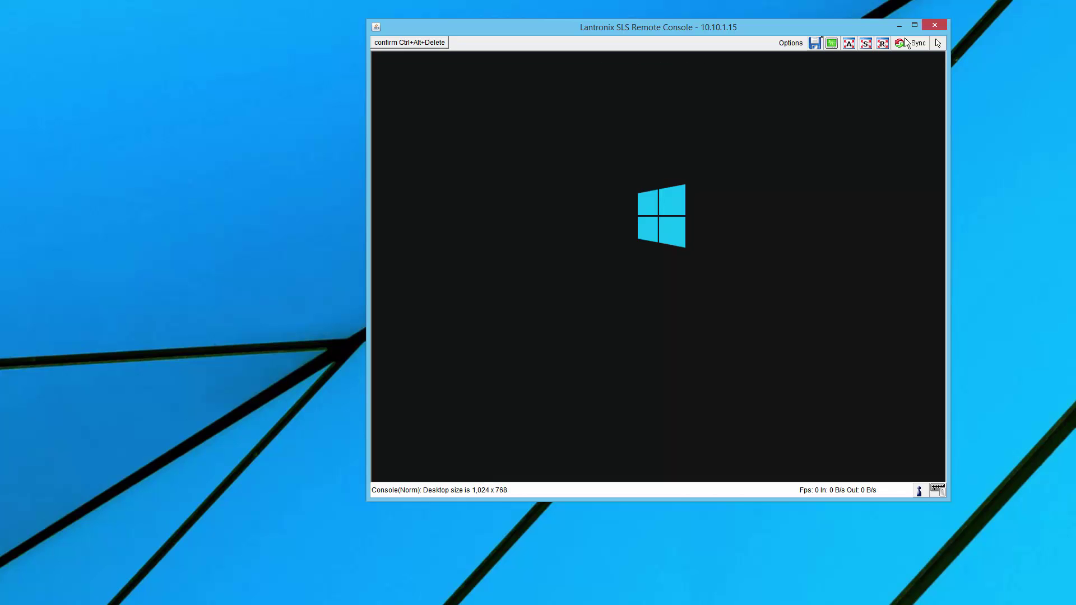
pyautogui.moveTo(773, 30); pyautogui.dragTo(665, 34)
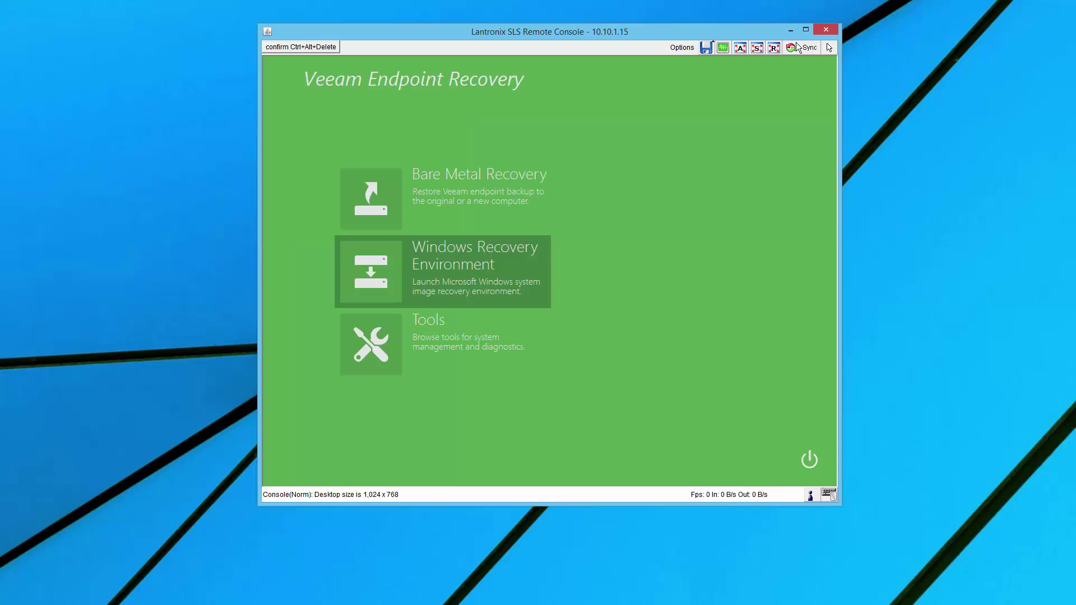
# Step: Start a Bare Metal Recovery from network storage, using the Ethernet connection and a shared folder
pyautogui.click(472, 193)
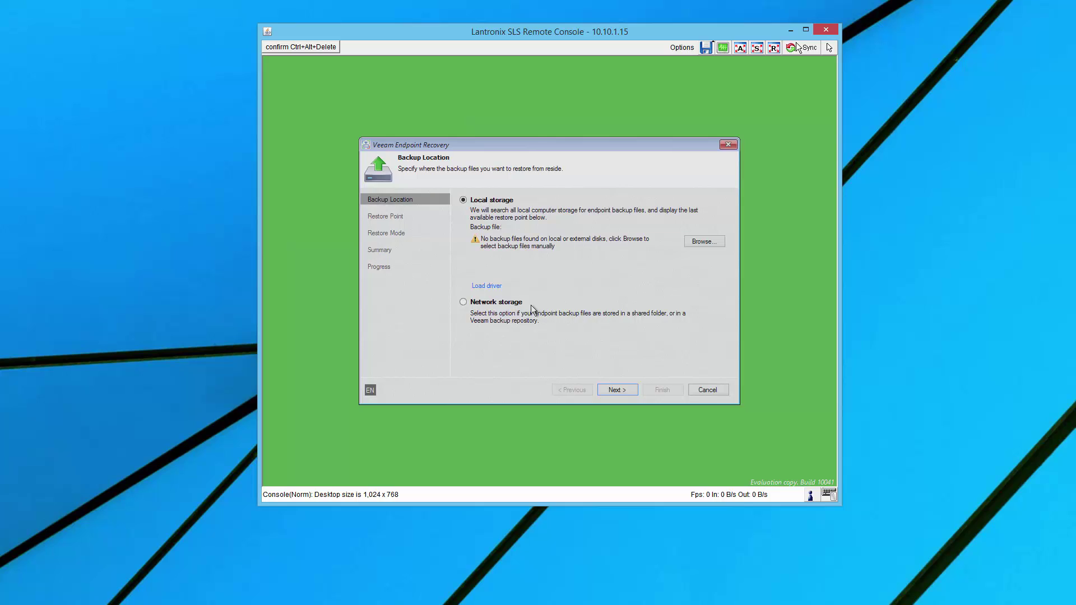
pyautogui.click(500, 305)
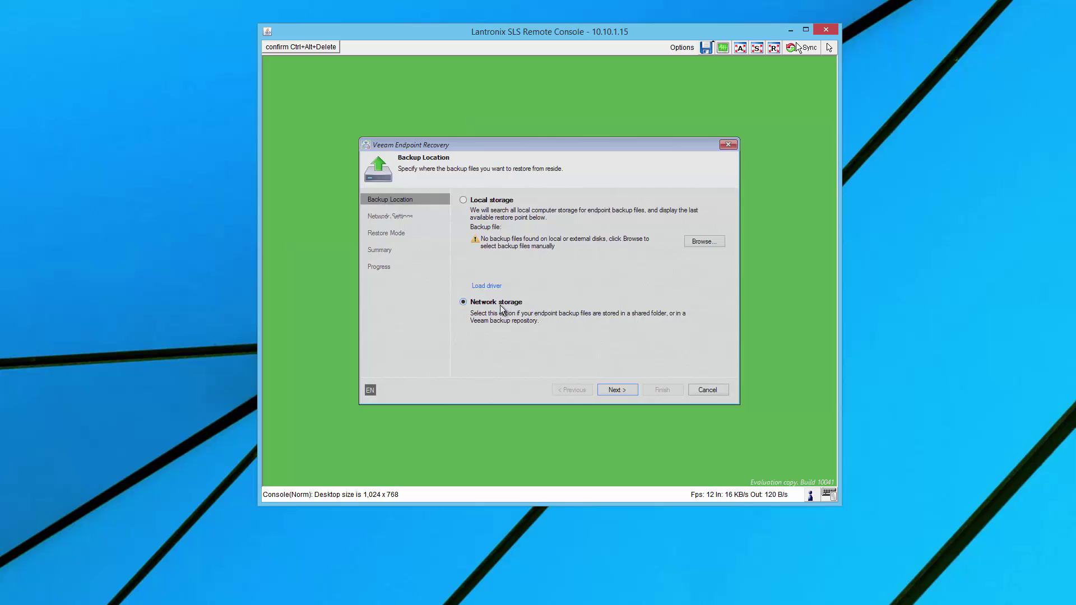
pyautogui.click(614, 391)
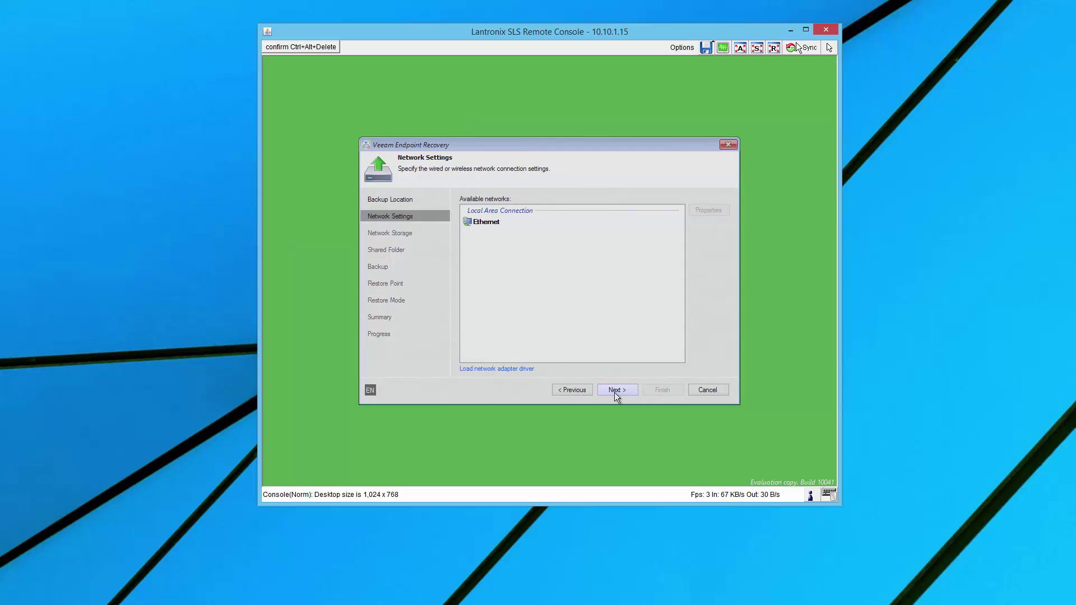
pyautogui.click(614, 390)
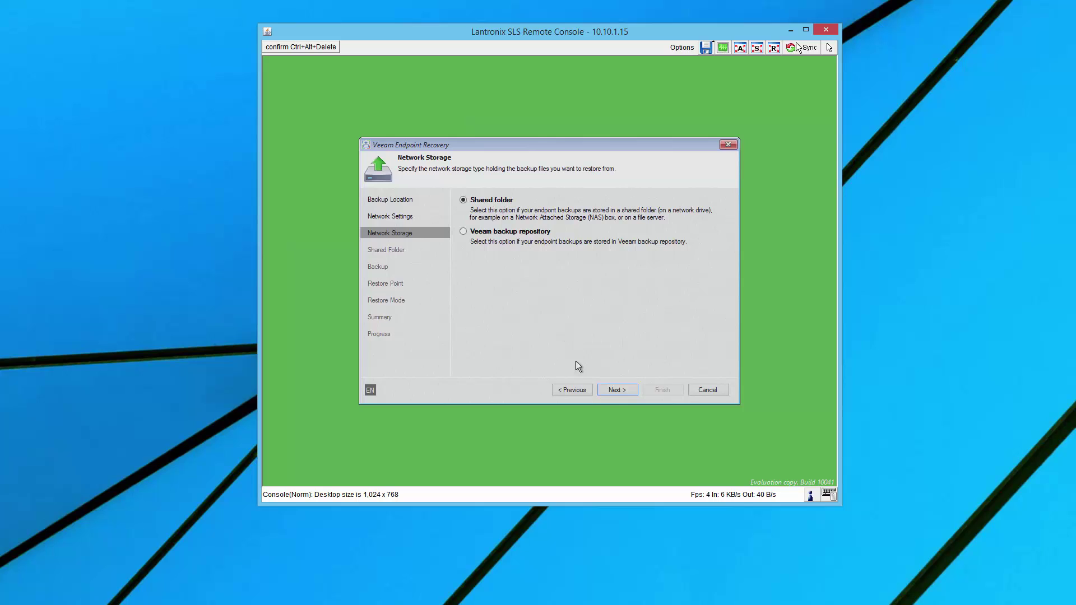
pyautogui.click(614, 392)
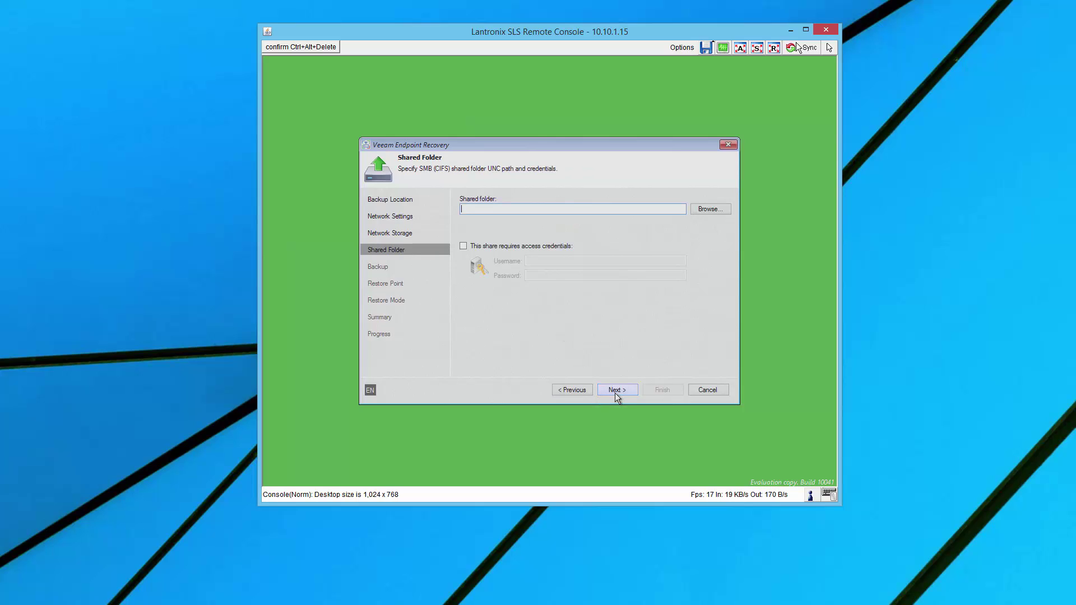
# Step: Connect to the \\10.10.1.101\v share with the required username and password
pyautogui.write('\\10.10.1.101\\v')
pyautogui.press('Tab')
pyautogui.press('Tab')
pyautogui.press('space')
pyautogui.press('Tab')
pyautogui.write('pbraren')
pyautogui.press('Tab')
pyautogui.write('••••••••')
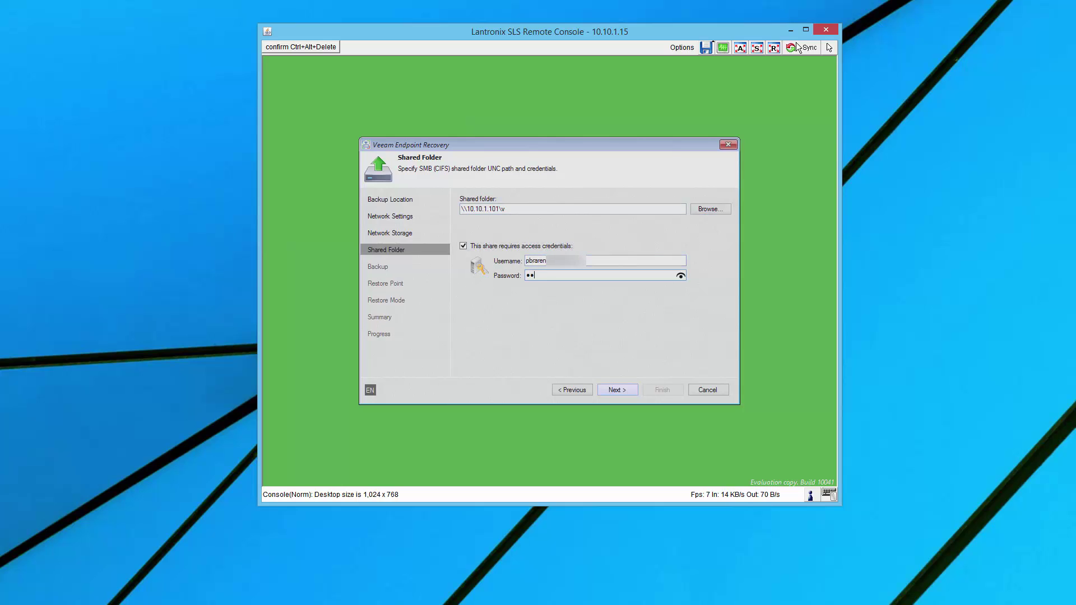
pyautogui.click(631, 391)
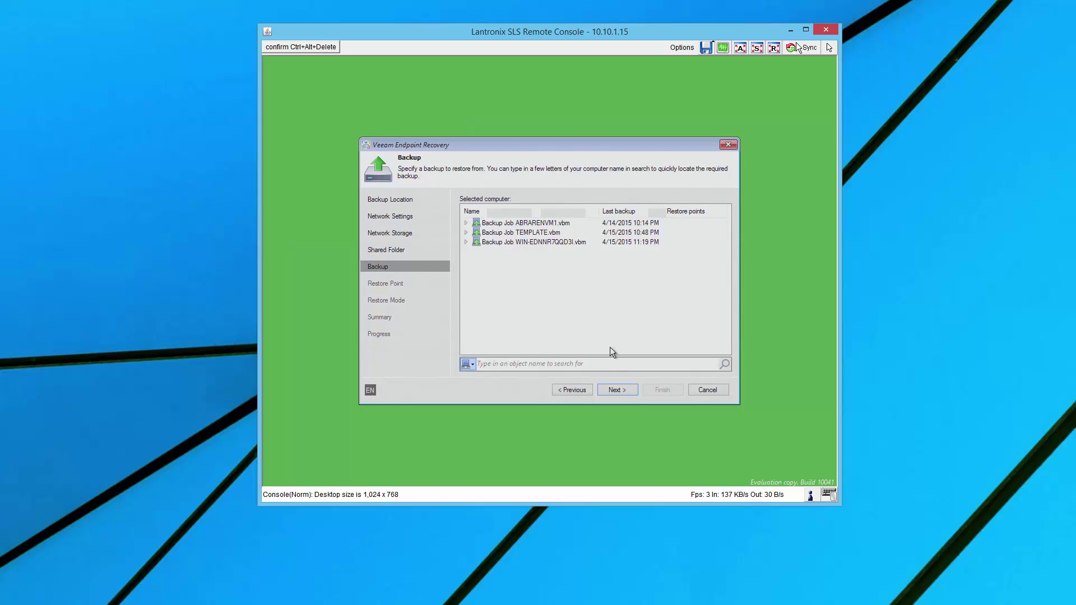
# Step: Pick WIN-EDNNR7QQD3I's Full 10:07 PM restore point and choose Entire computer restore mode
pyautogui.click(486, 245)
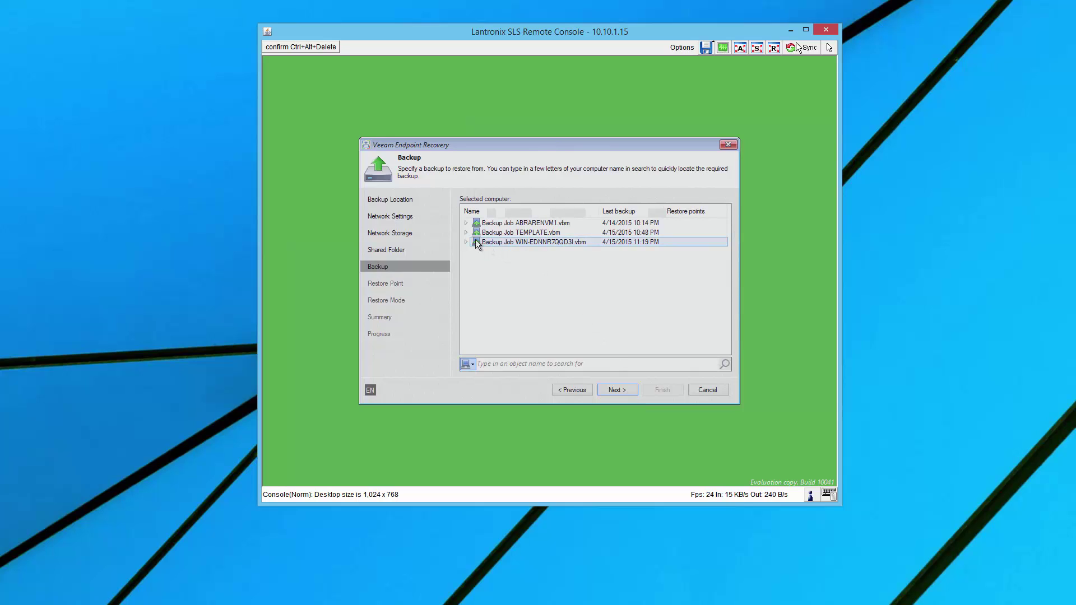
pyautogui.click(466, 241)
pyautogui.click(490, 251)
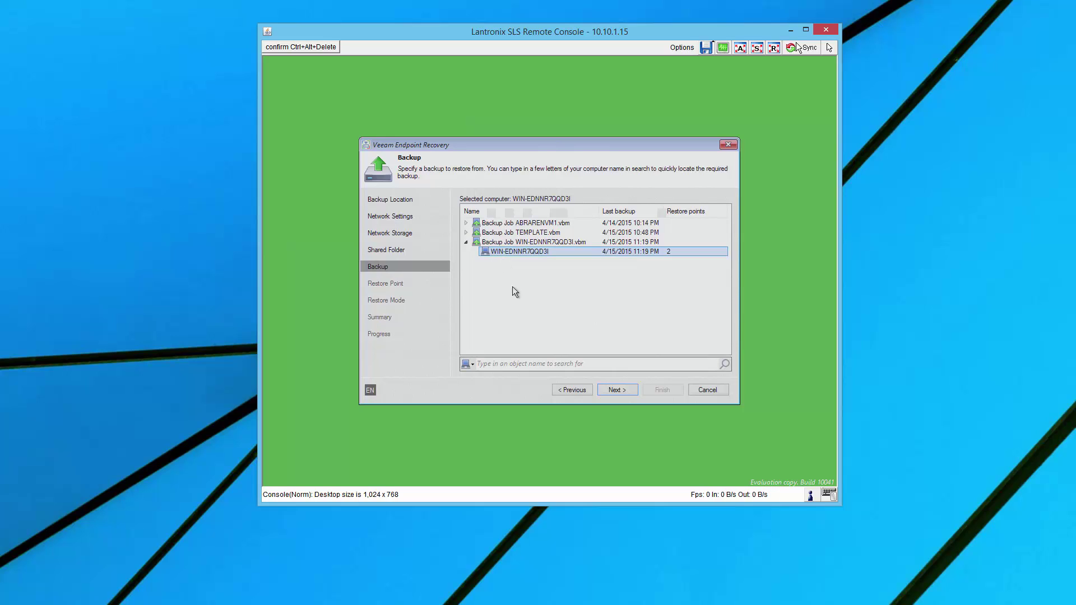
pyautogui.click(625, 392)
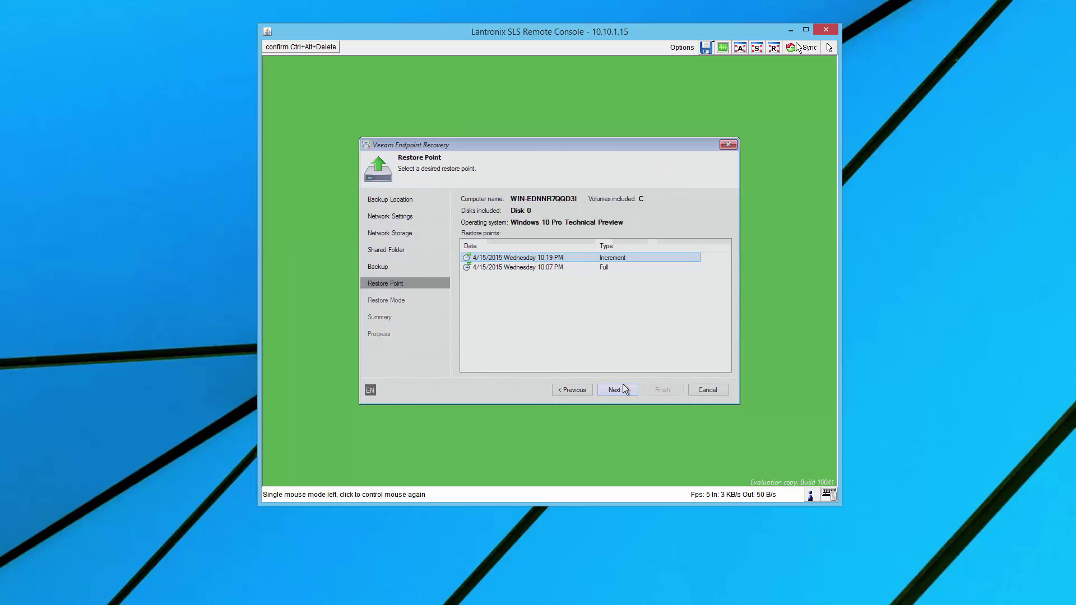
pyautogui.click(586, 269)
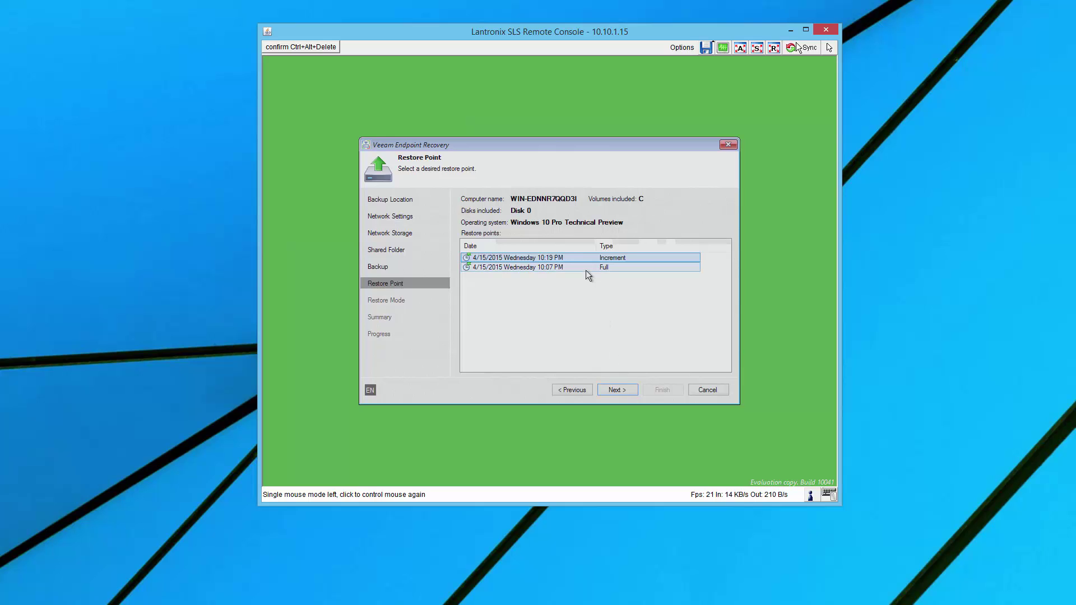
pyautogui.click(622, 389)
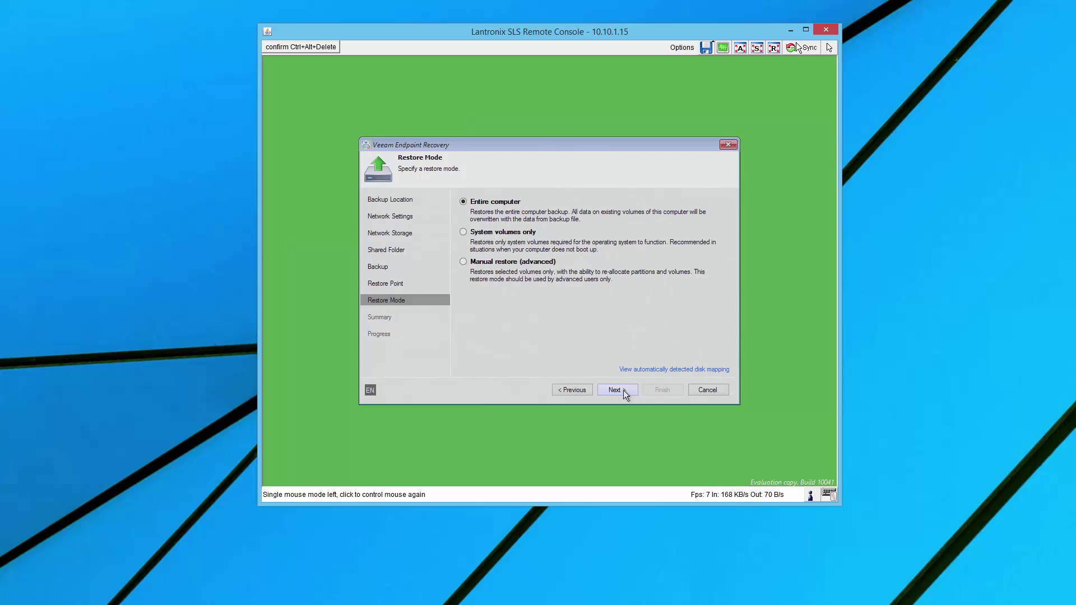
pyautogui.click(623, 390)
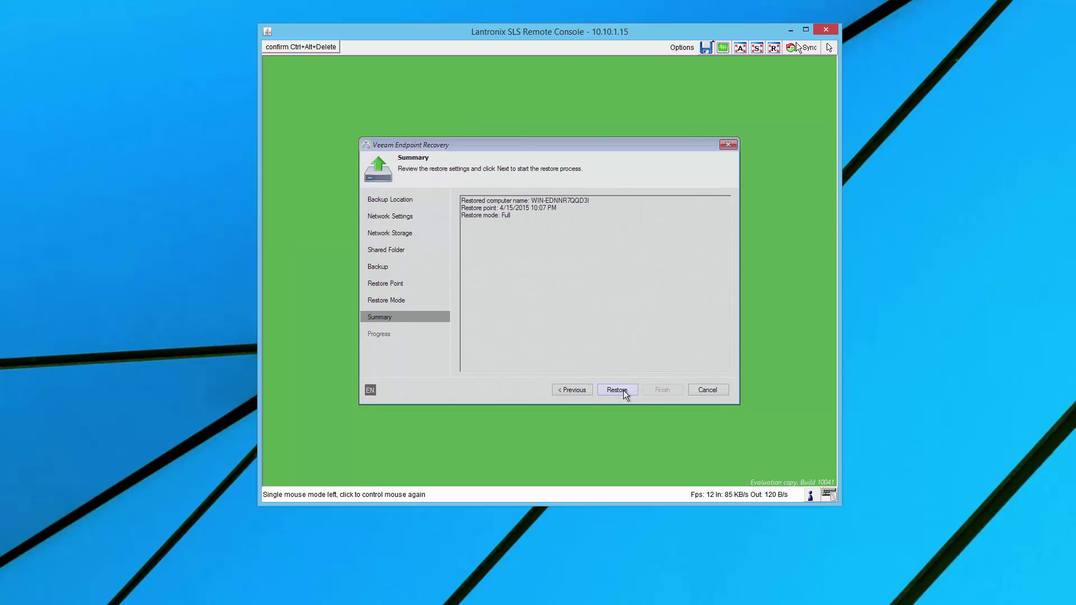
# Step: Run the entire-computer restore until 8.6 GB is restored to C: and the process finishes
pyautogui.click(623, 390)
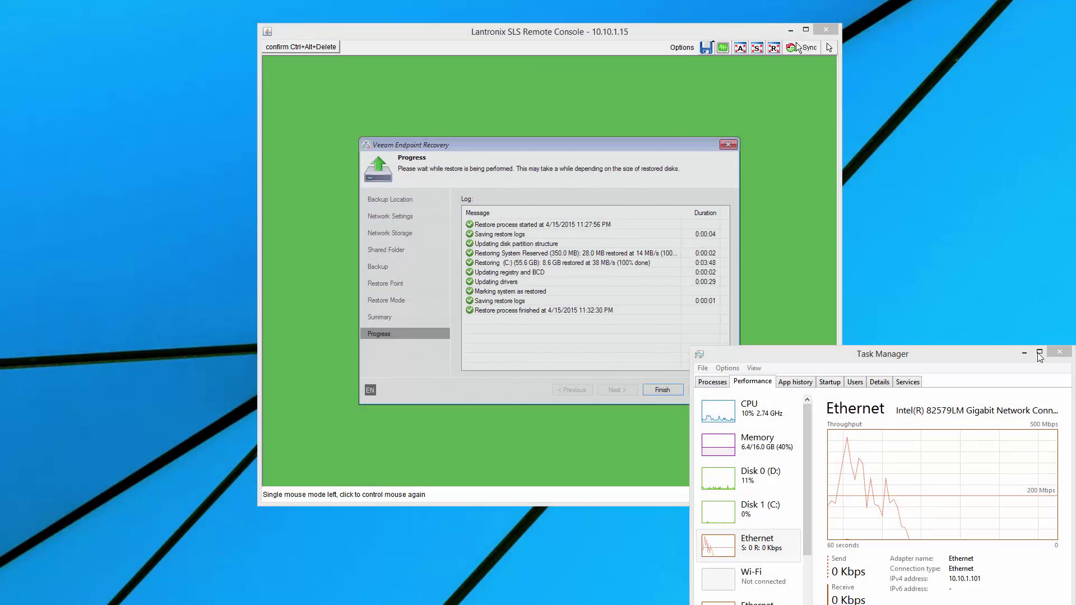
pyautogui.click(1026, 352)
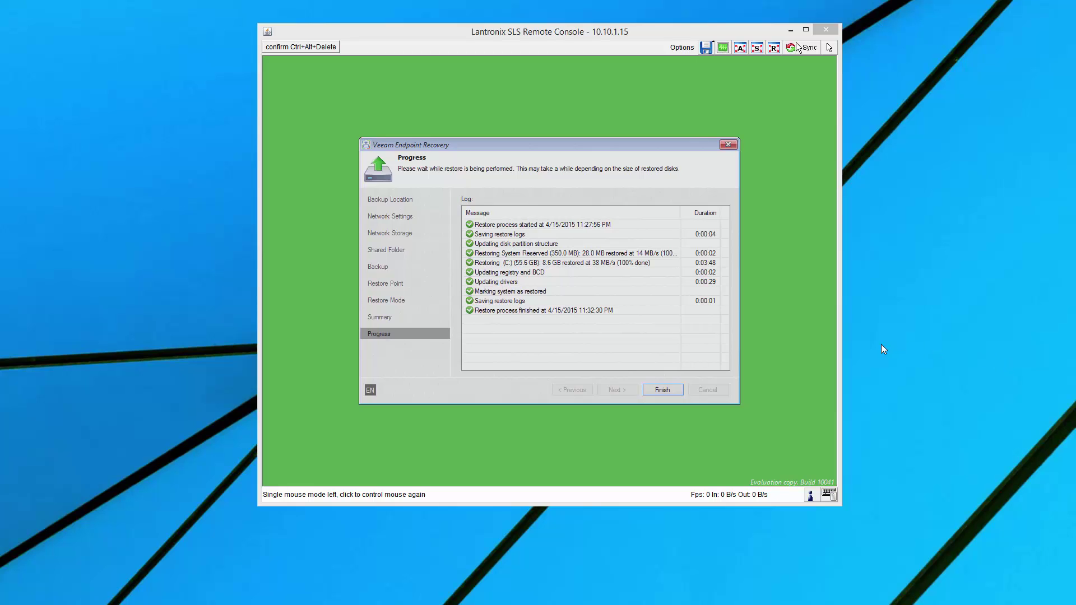
pyautogui.click(661, 392)
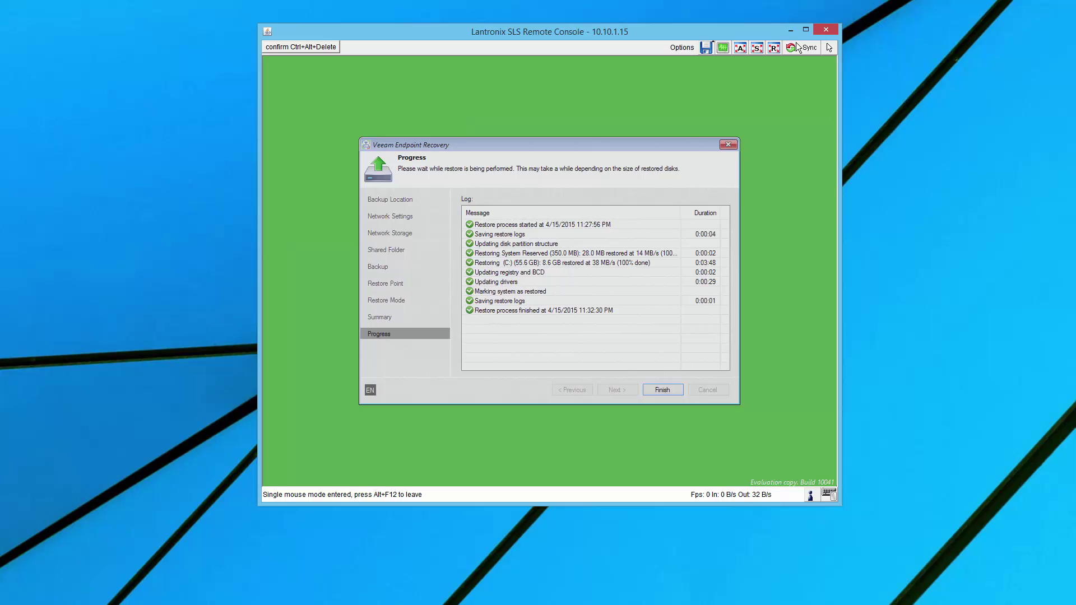
# Step: Finish the restore wizard and restart into the recovered Windows 10 Pro desktop
pyautogui.click(681, 389)
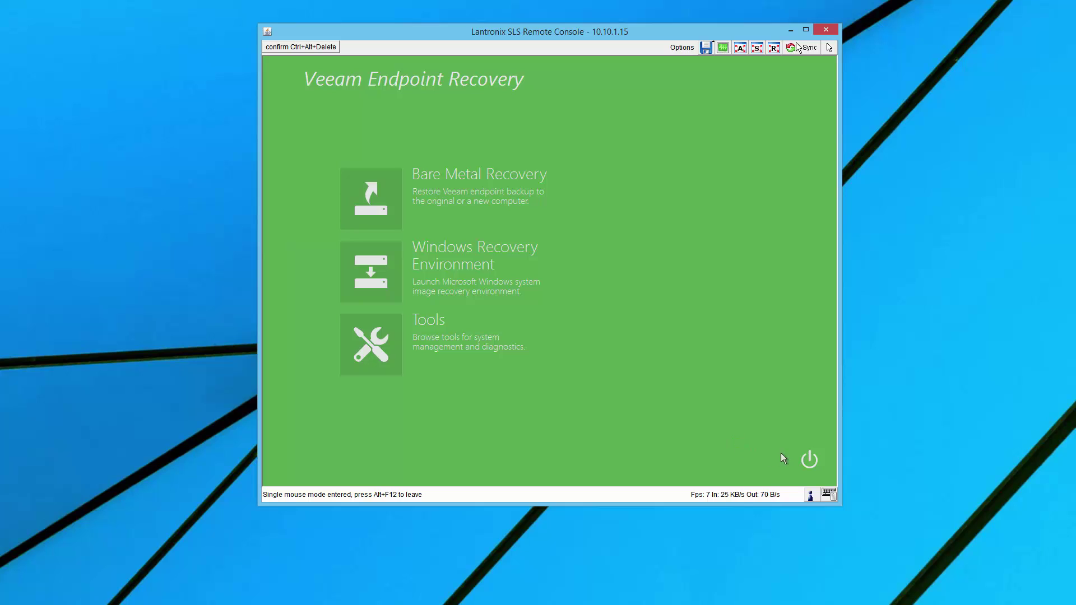
pyautogui.click(806, 454)
pyautogui.click(814, 439)
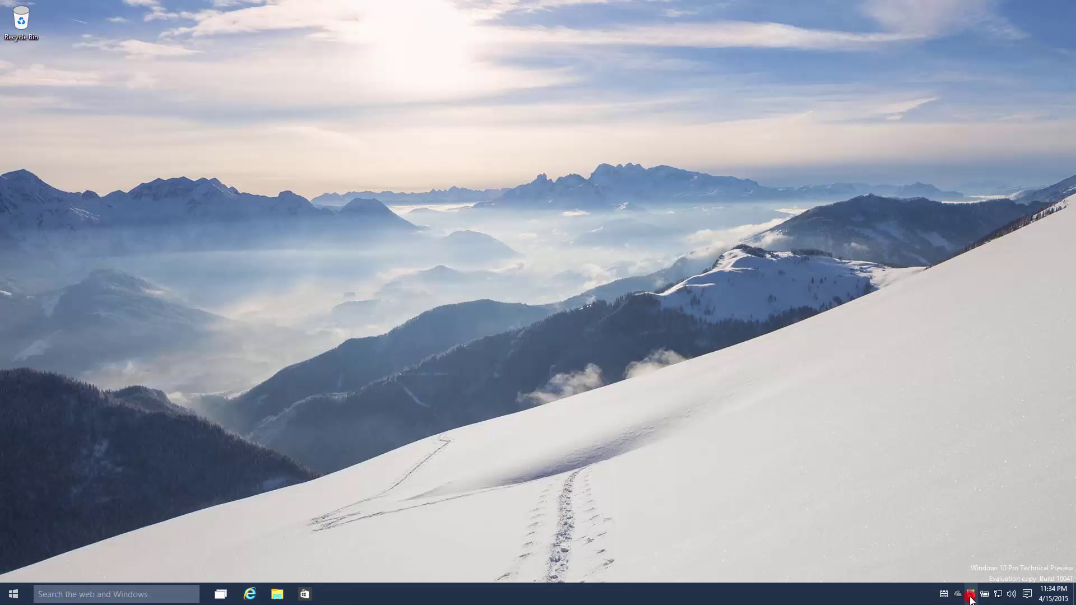
# Step: Launch Veeam Endpoint Backup and dismiss the recovery media warning
pyautogui.doubleClick(971, 597)
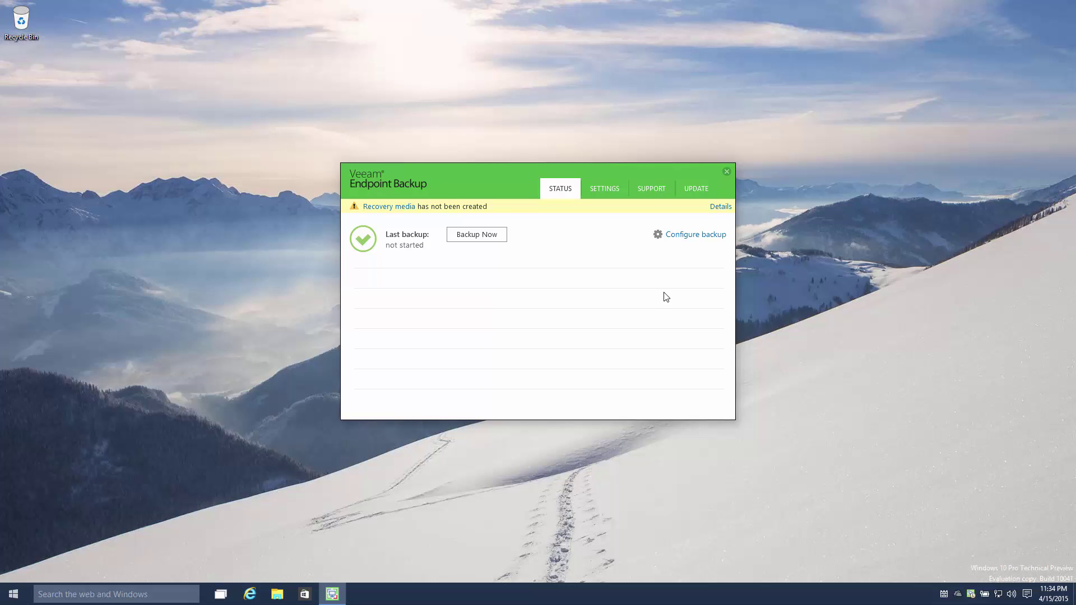
pyautogui.click(718, 206)
pyautogui.click(671, 236)
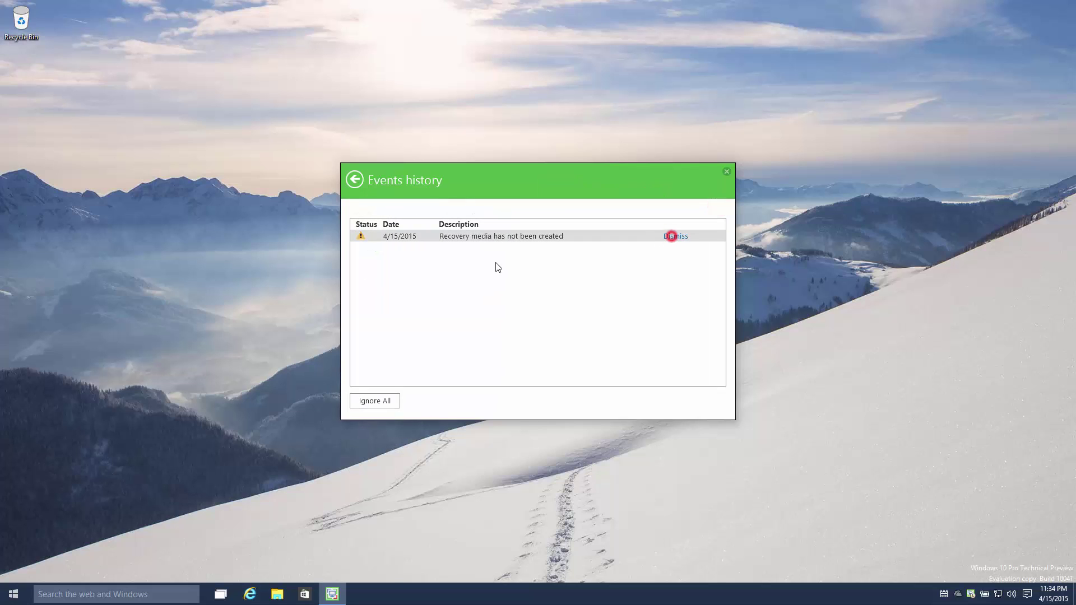
pyautogui.click(354, 179)
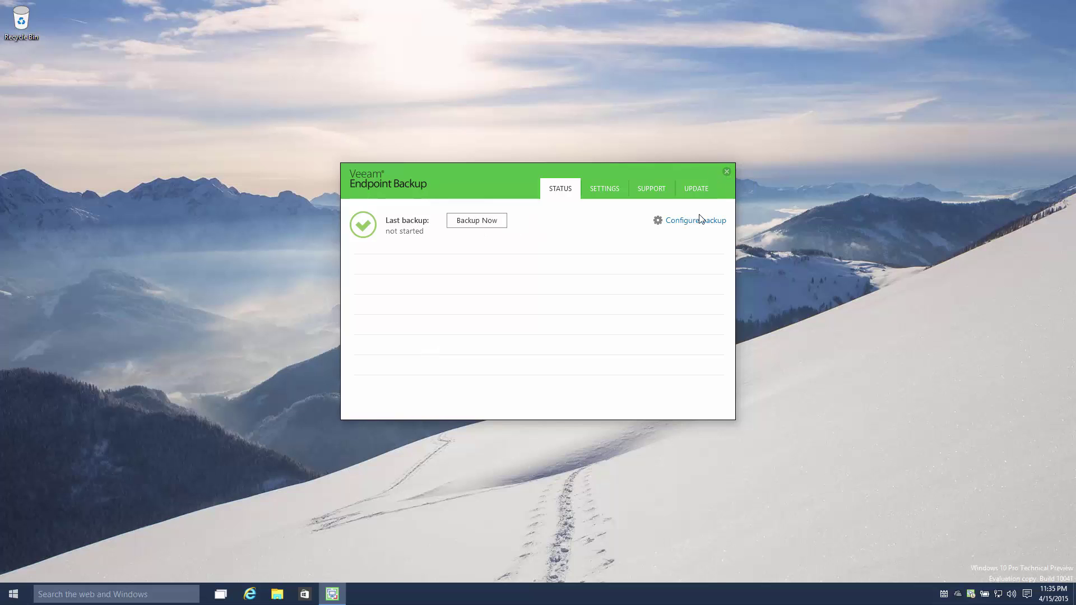
# Step: Look over the Settings and Support views, then start Backup Now from Status
pyautogui.click(598, 189)
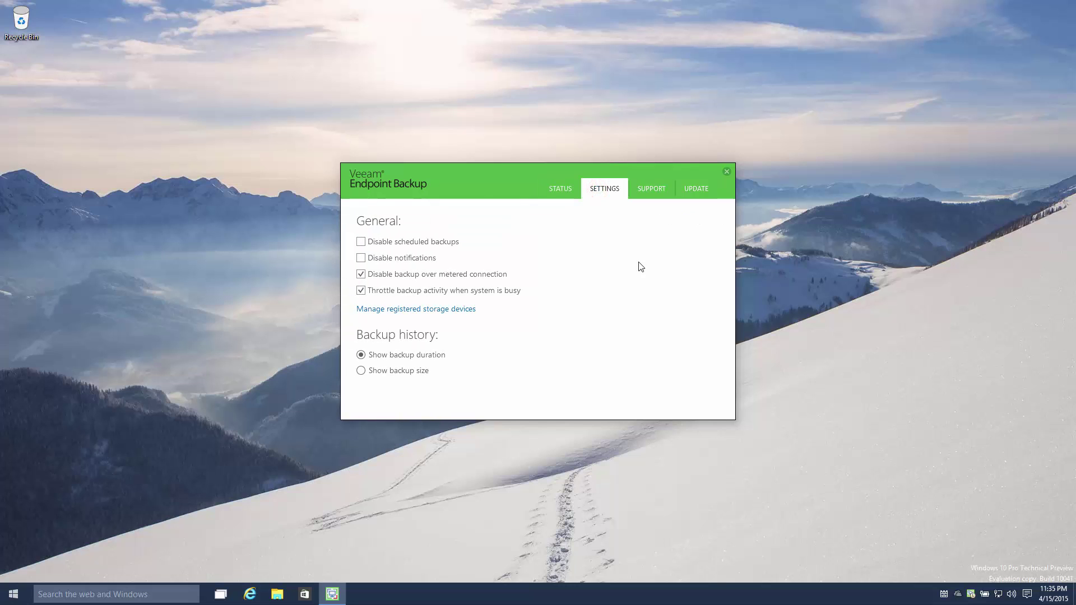
pyautogui.click(653, 185)
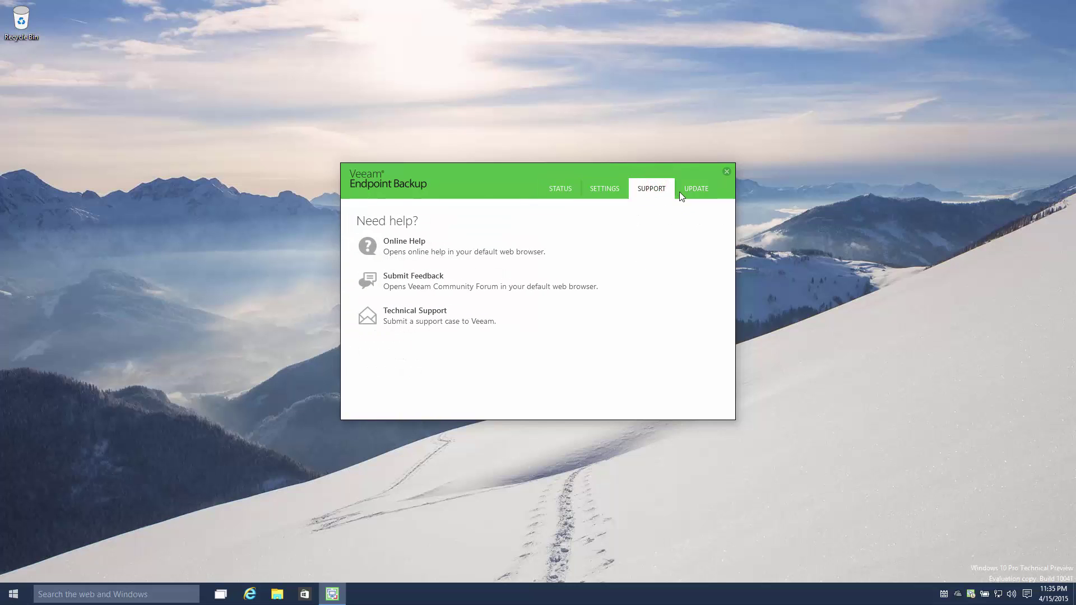
pyautogui.click(566, 189)
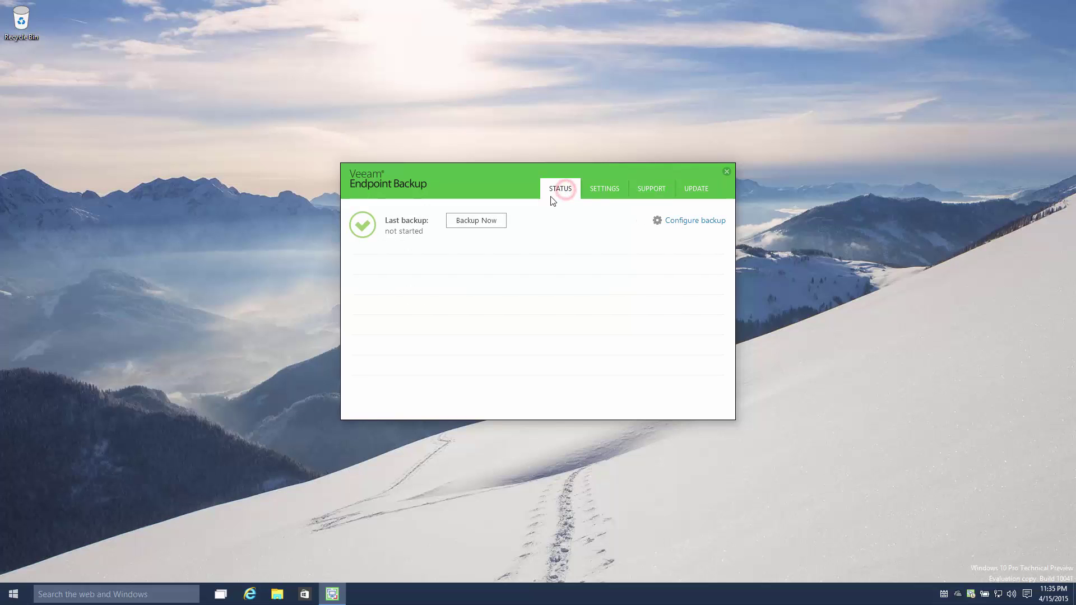
pyautogui.click(485, 223)
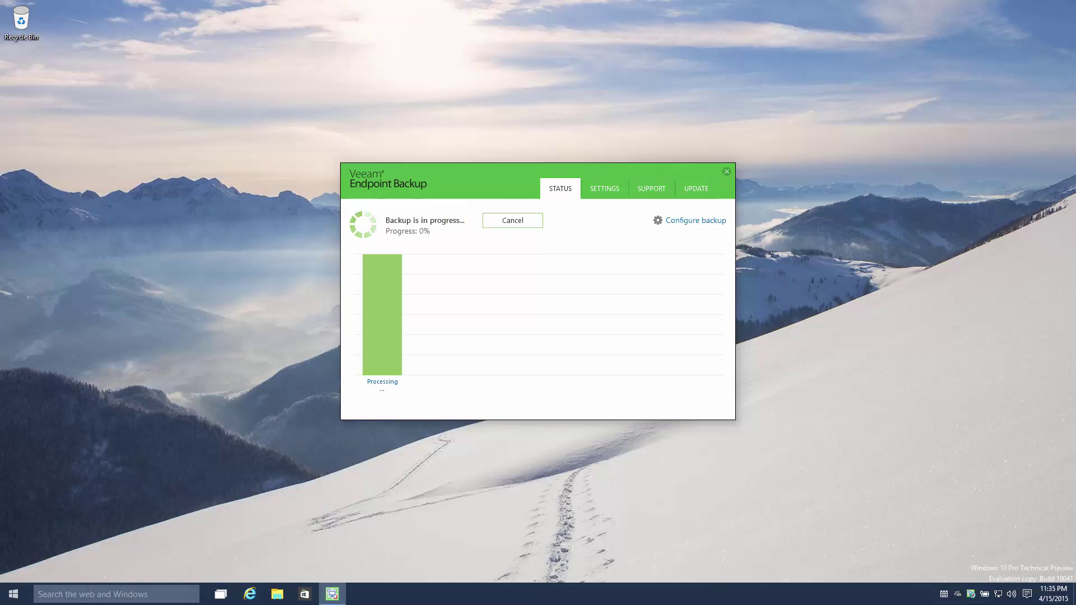
# Step: Open the v\Backup Job WIN-EDNNR7QQD3I folder and sort its files by Date modified
pyautogui.moveTo(277, 594)
pyautogui.click(297, 560)
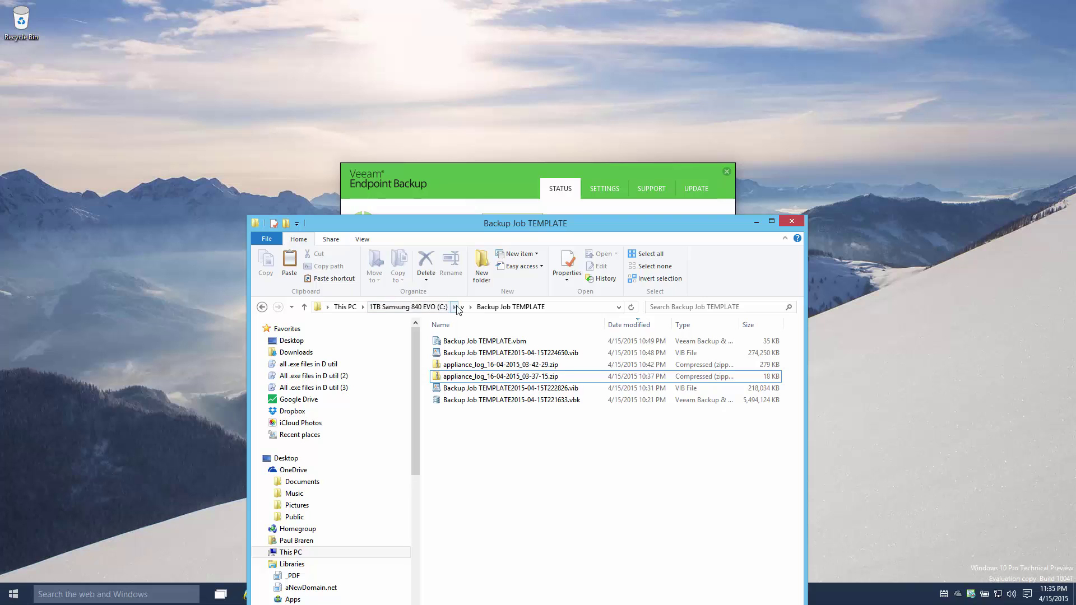
pyautogui.click(458, 307)
pyautogui.doubleClick(581, 367)
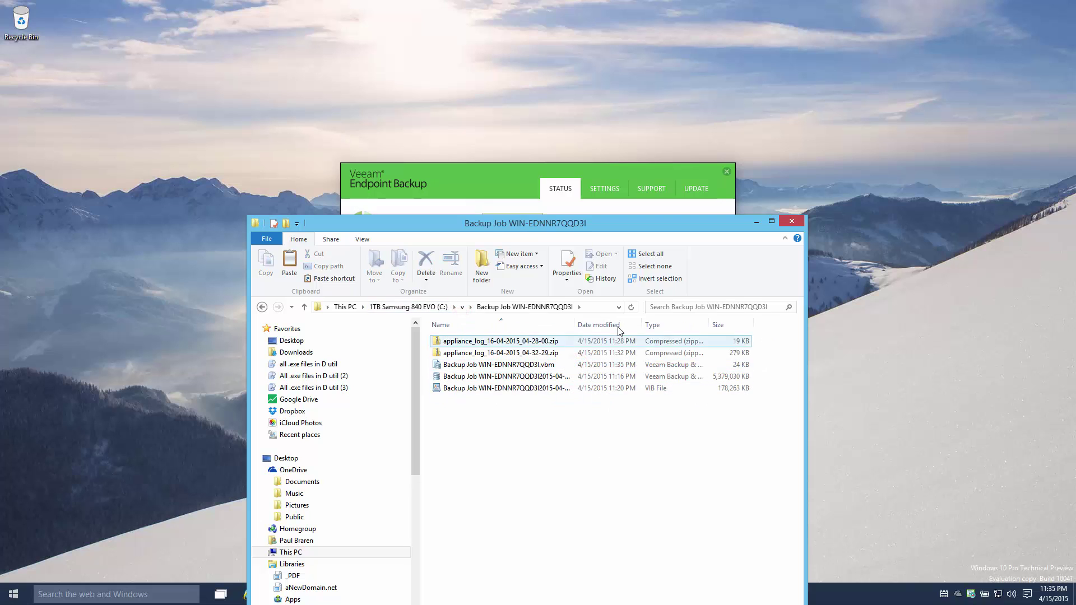
pyautogui.click(599, 326)
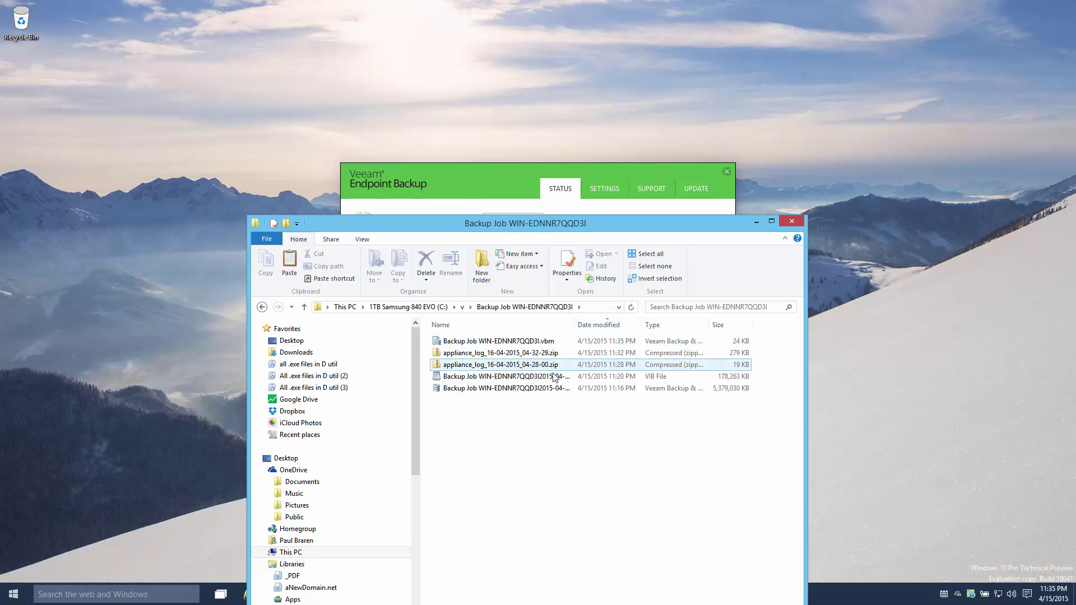
# Step: Widen the Type and Name columns and the window, then move the folder aside
pyautogui.moveTo(709, 325); pyautogui.dragTo(899, 314)
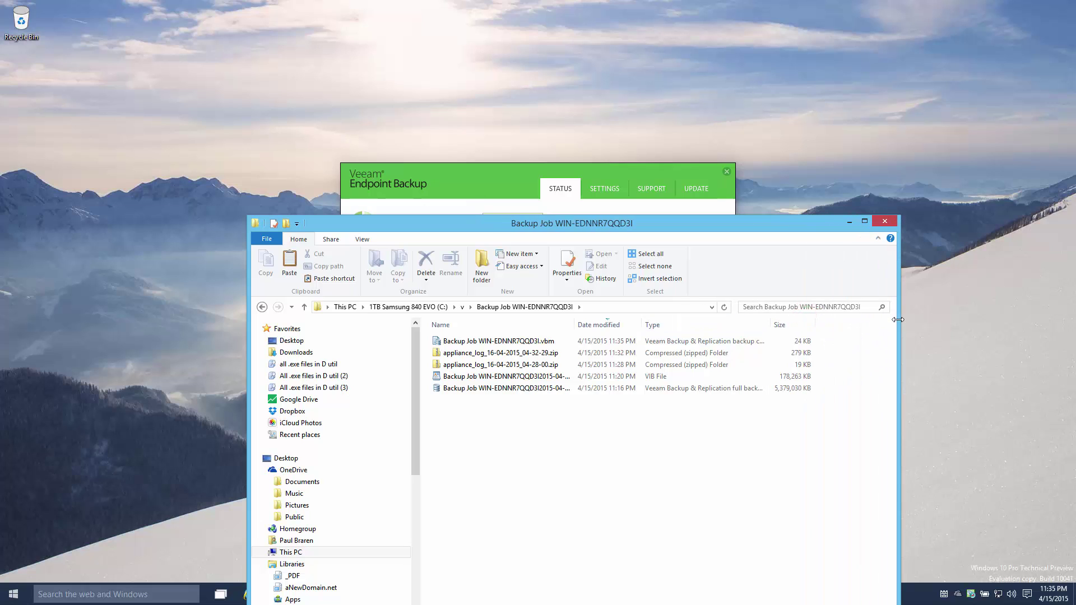
pyautogui.moveTo(771, 325); pyautogui.dragTo(800, 324)
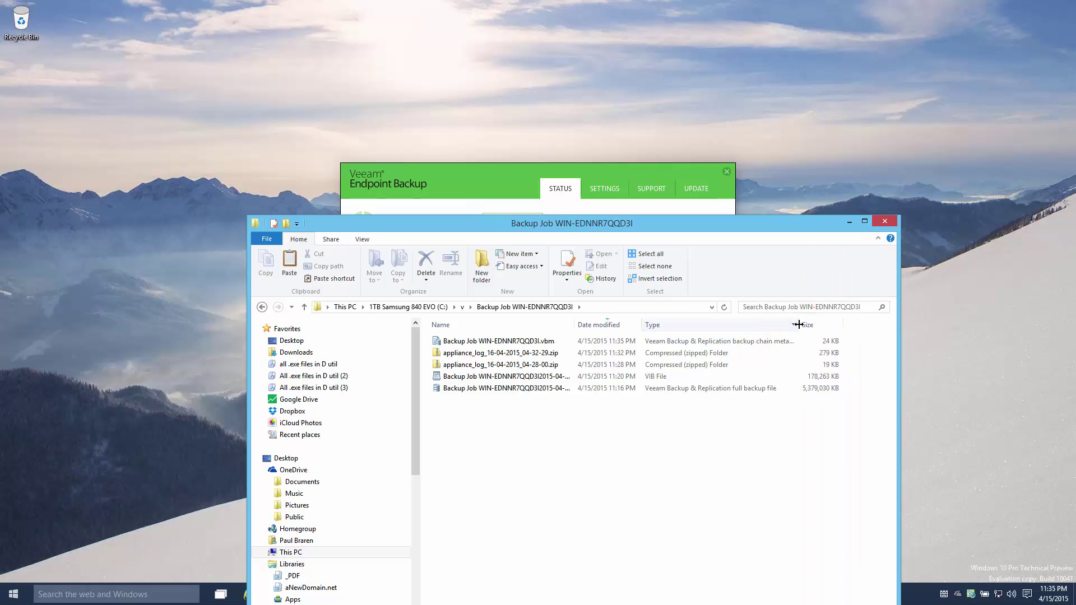
pyautogui.click(694, 391)
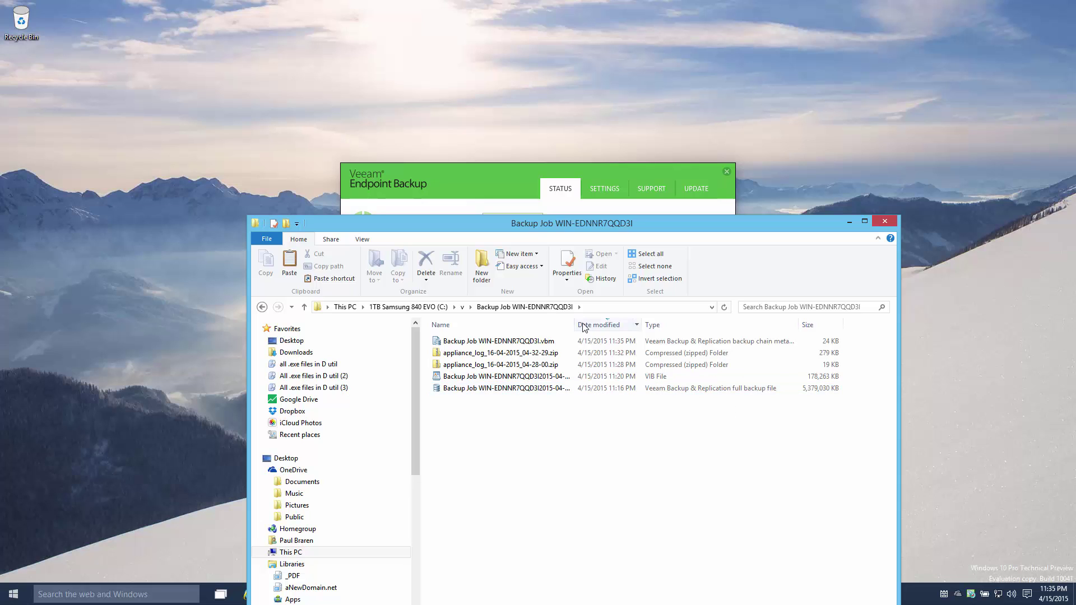
pyautogui.moveTo(575, 324); pyautogui.dragTo(624, 325)
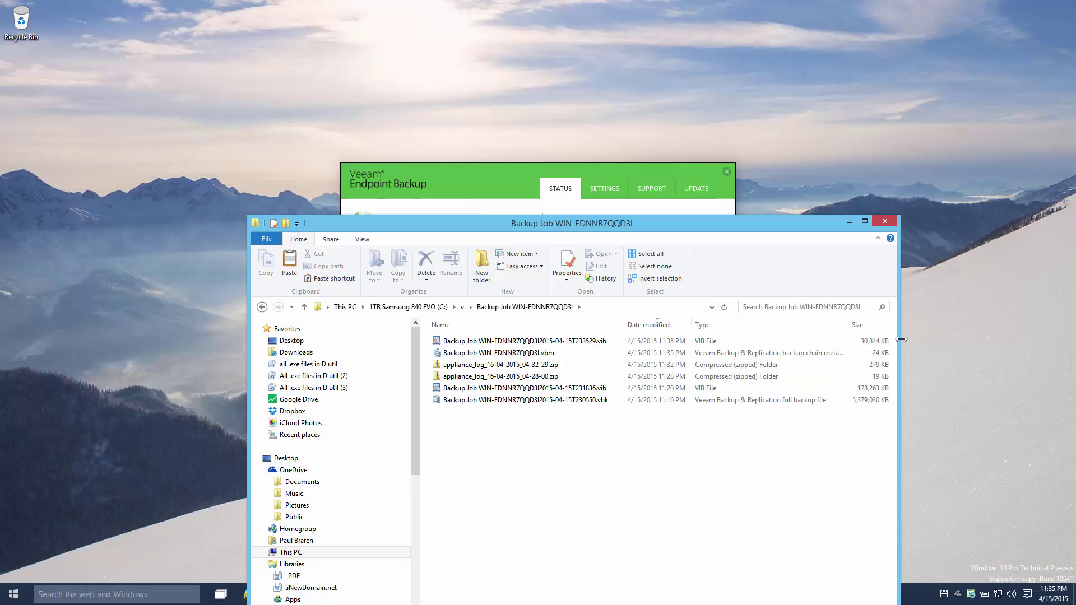
pyautogui.moveTo(898, 335); pyautogui.dragTo(927, 333)
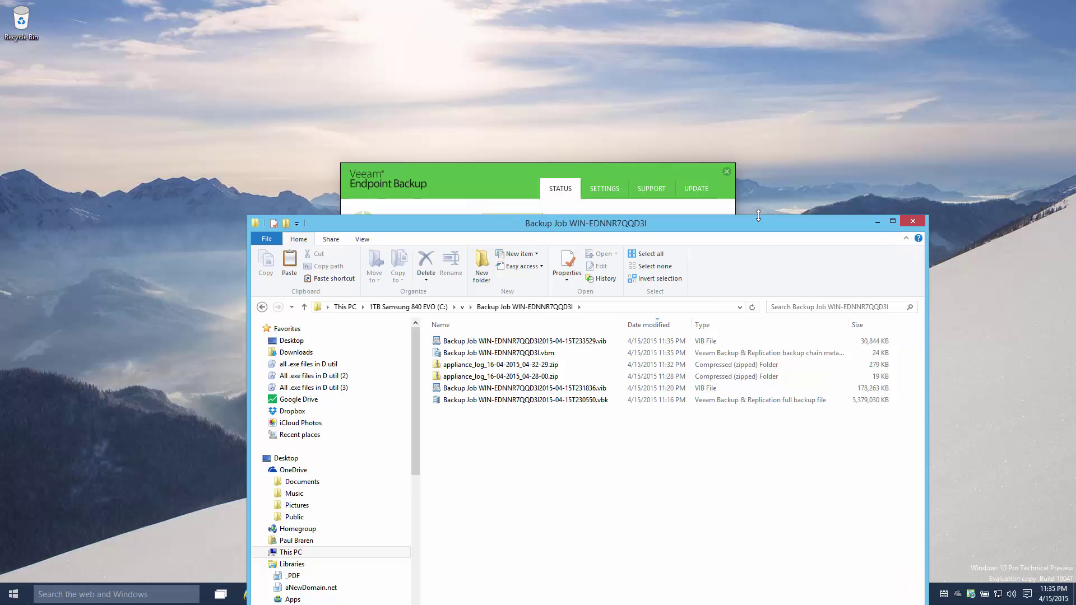
pyautogui.moveTo(752, 224); pyautogui.dragTo(522, 409)
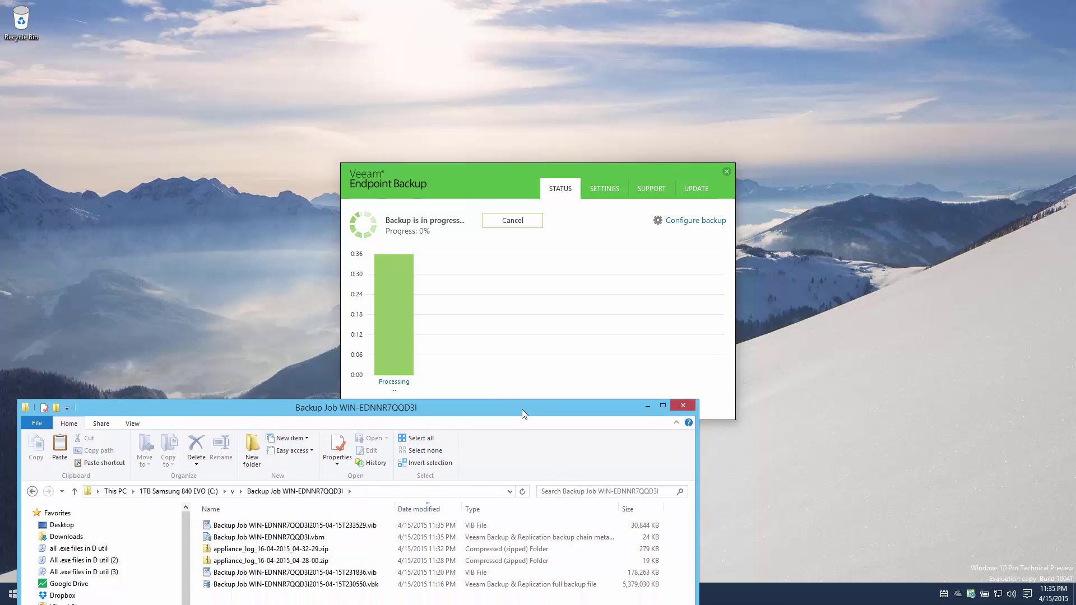
pyautogui.click(647, 405)
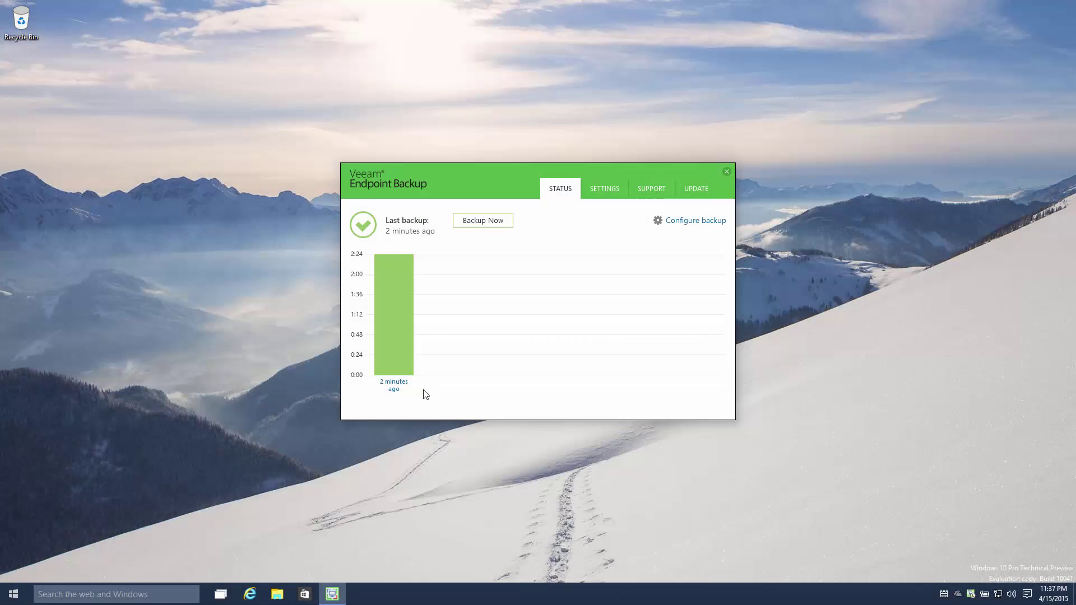
# Step: View the newest restore point's details (278 MB, 0:02:24) and launch Restore Files
pyautogui.click(392, 380)
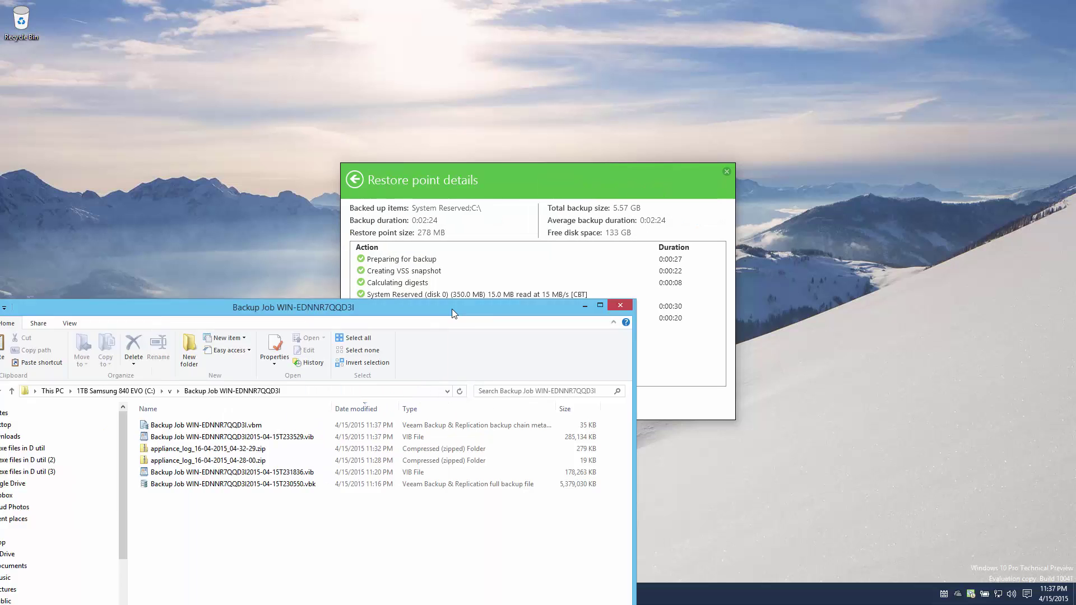
pyautogui.moveTo(452, 308); pyautogui.dragTo(506, 298)
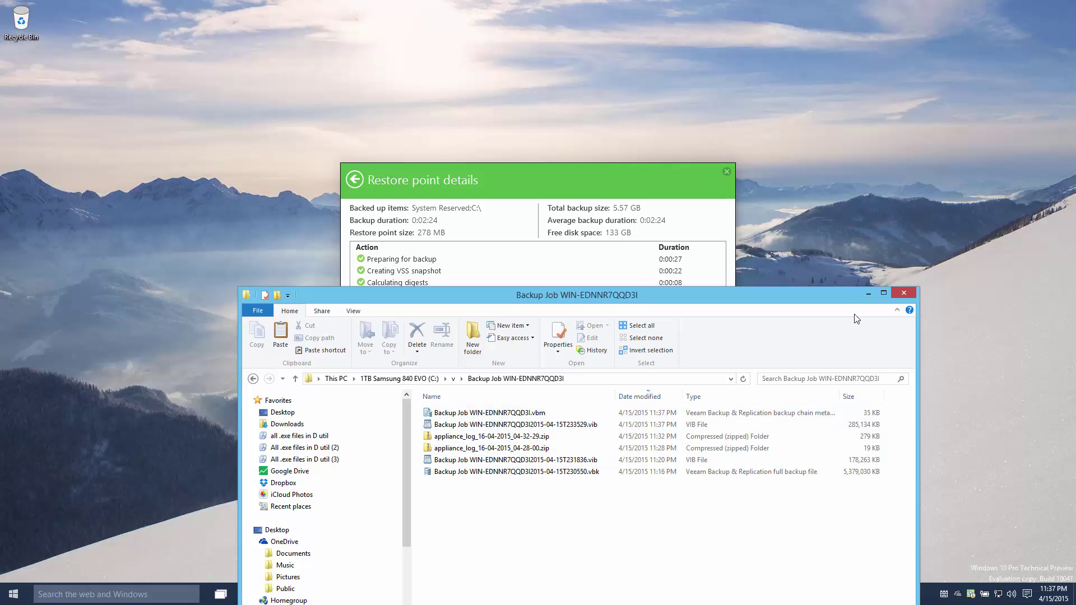
pyautogui.click(868, 293)
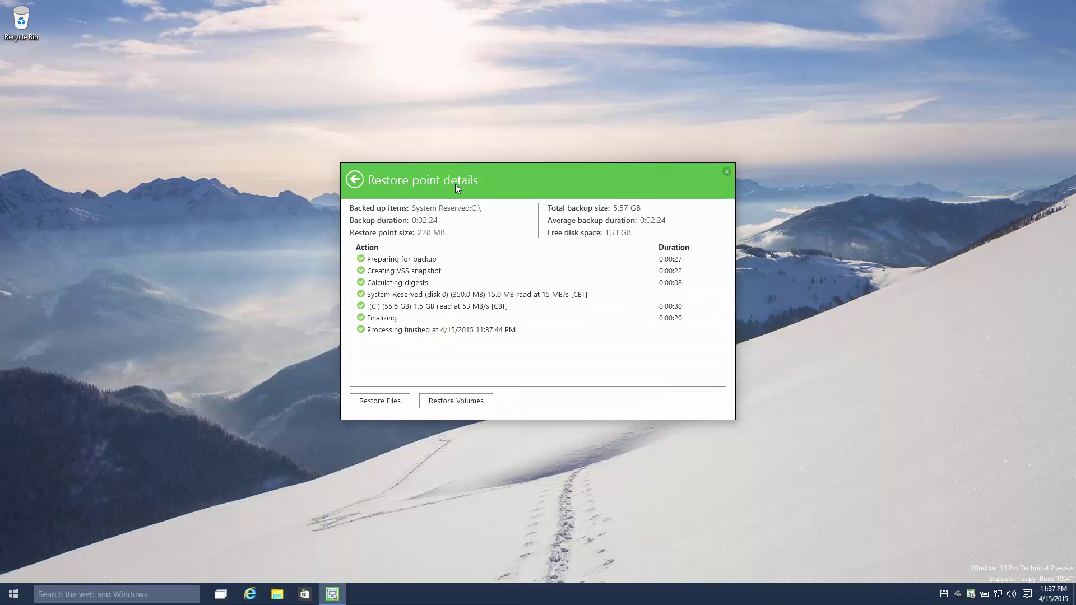
pyautogui.click(391, 403)
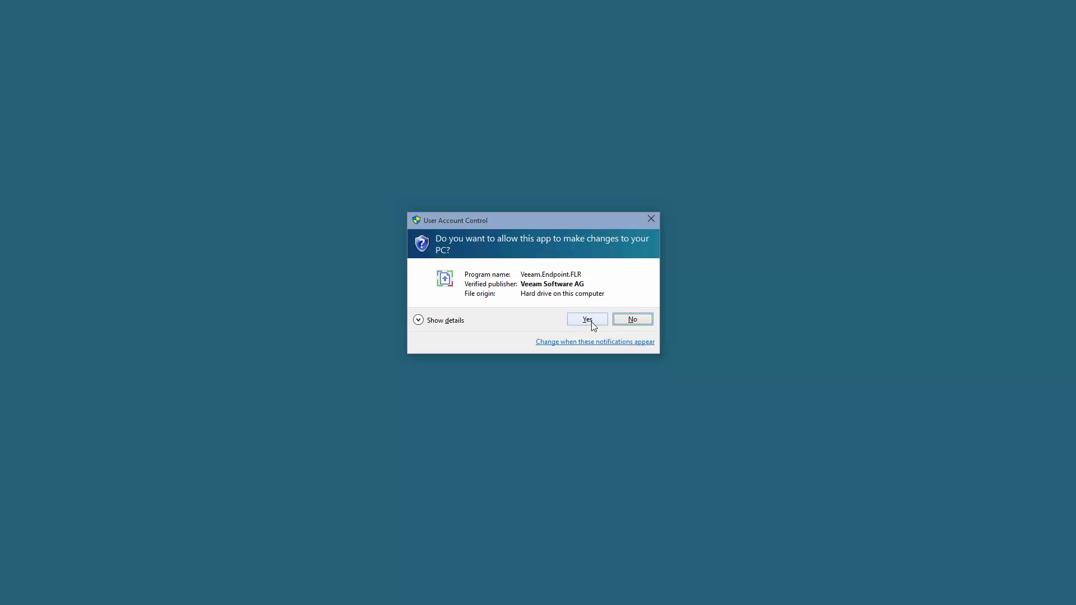
# Step: Allow the file restore tool, then browse the backup to C:\Users\user\Downloads
pyautogui.click(590, 322)
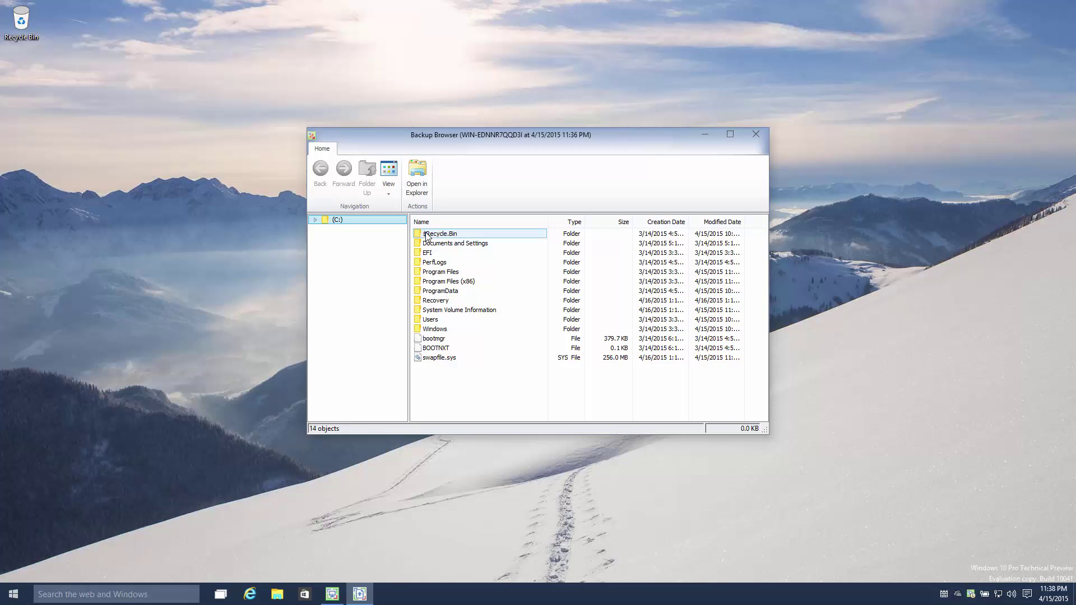
pyautogui.doubleClick(428, 243)
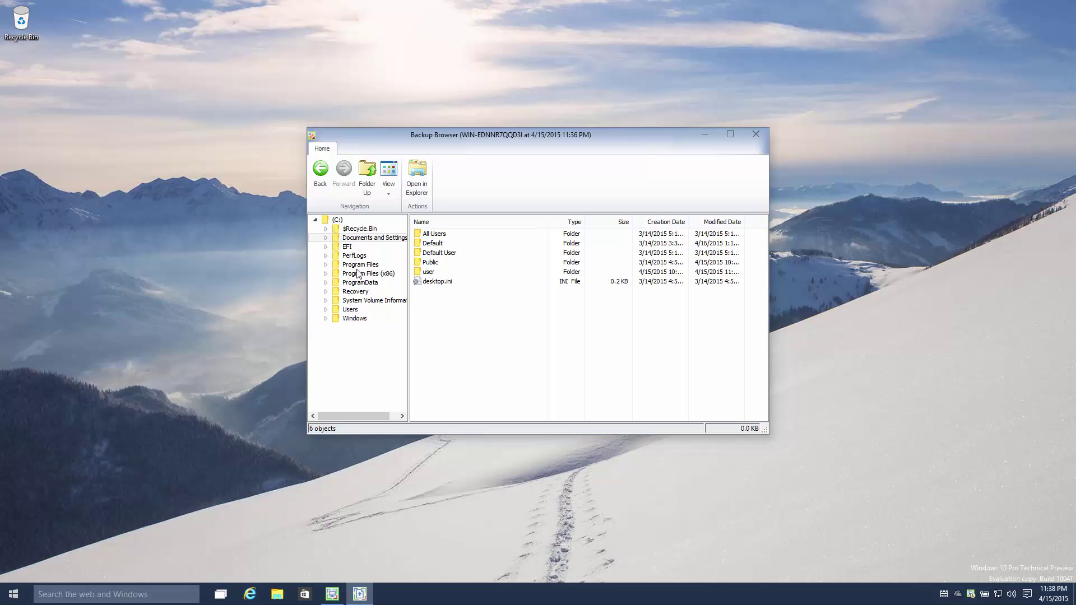
pyautogui.click(326, 309)
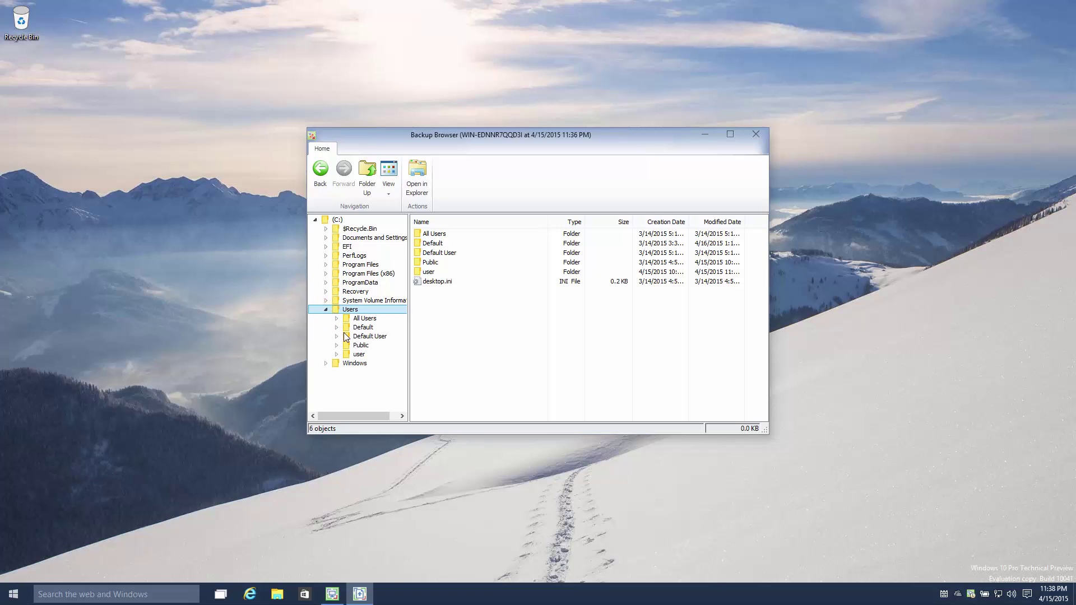
pyautogui.click(337, 355)
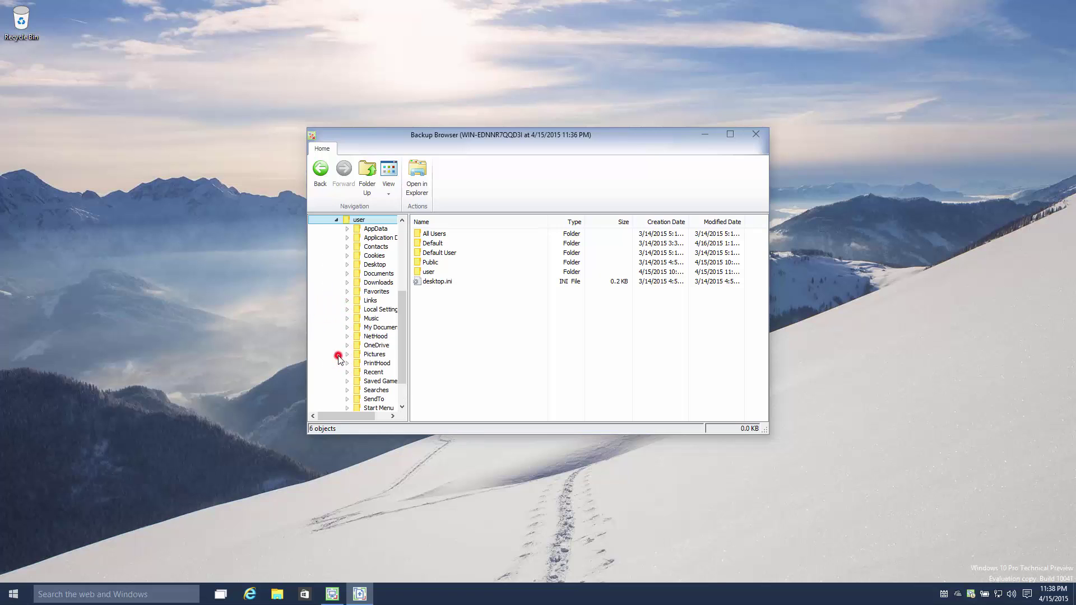
pyautogui.click(378, 282)
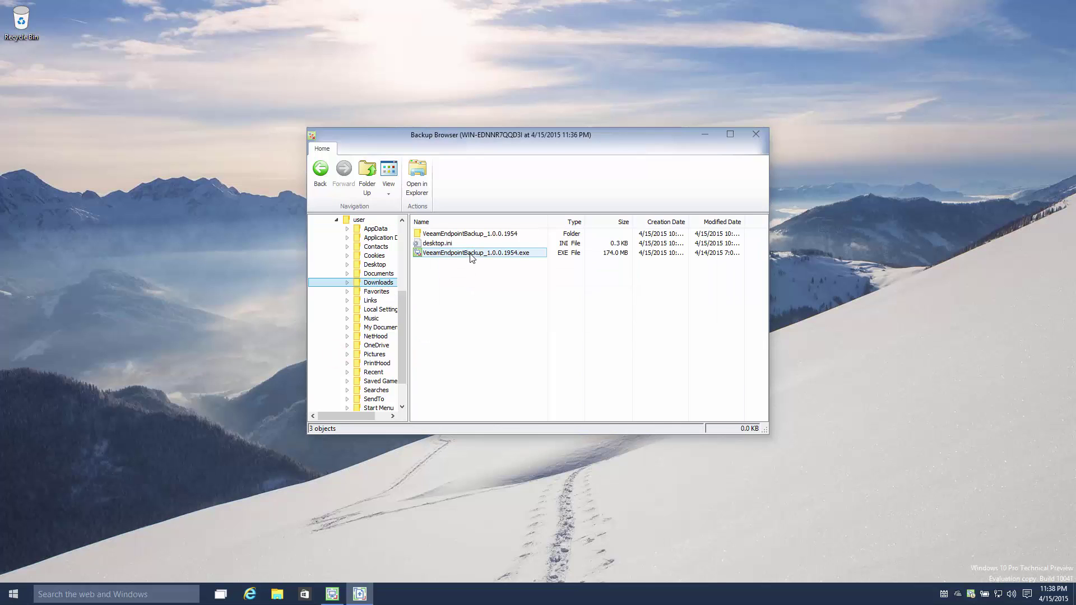
# Step: Copy VeeamEndpointBackup_1.0.0.1954.exe from the backup to C:\Users\user\Desktop
pyautogui.click(471, 253)
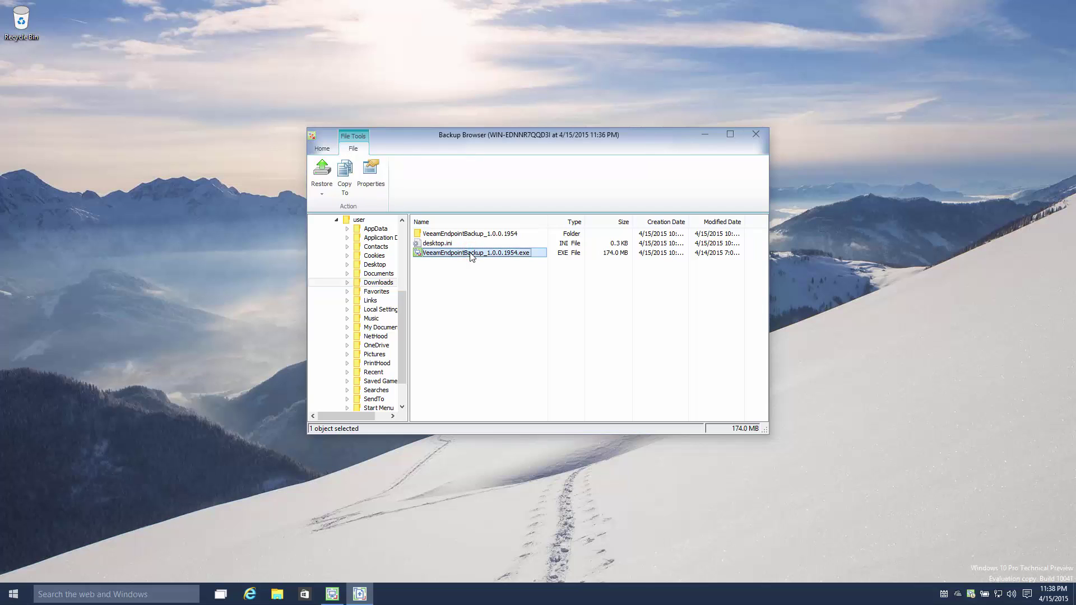
pyautogui.click(319, 184)
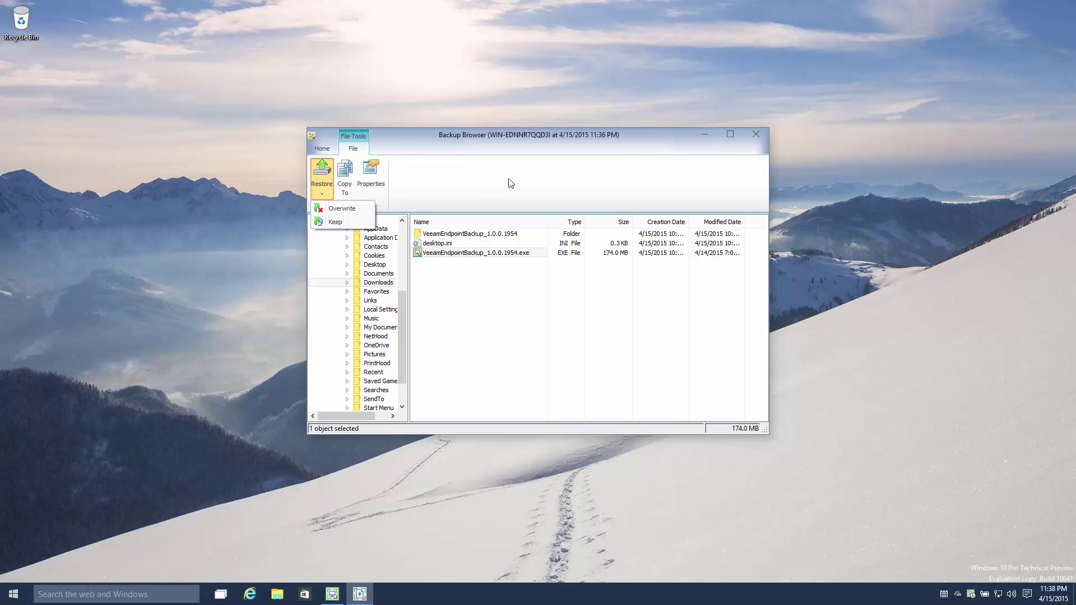
pyautogui.click(508, 181)
pyautogui.click(345, 174)
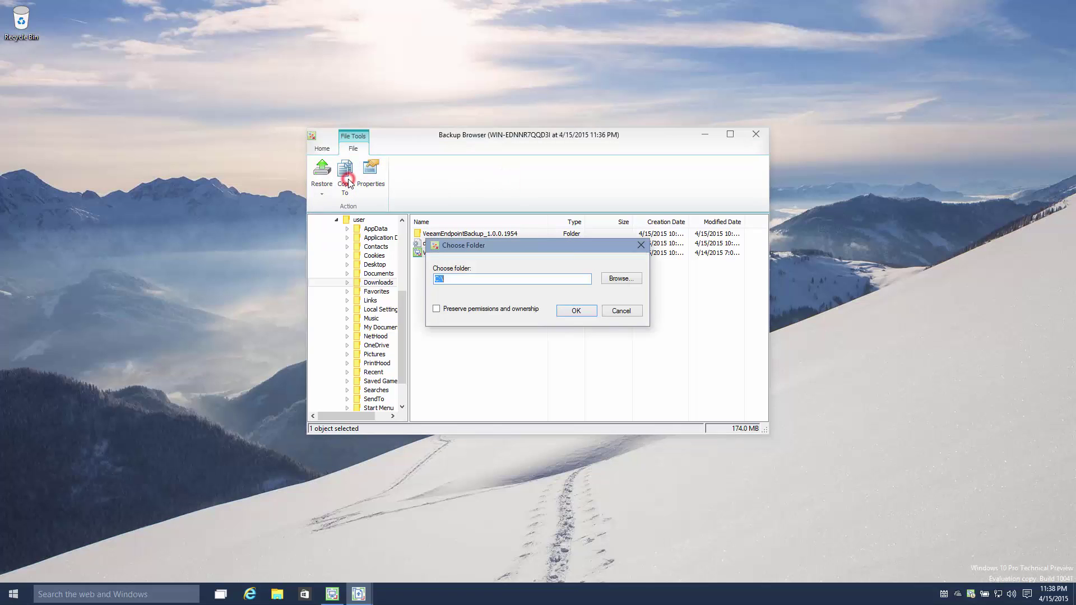
pyautogui.click(619, 278)
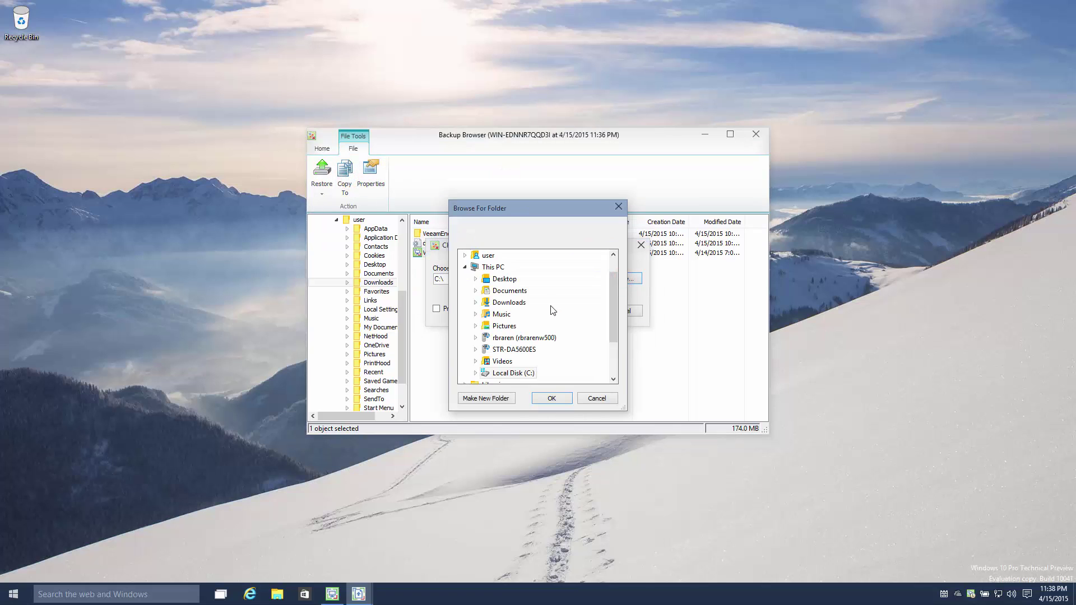
pyautogui.click(498, 279)
pyautogui.click(549, 399)
pyautogui.click(577, 311)
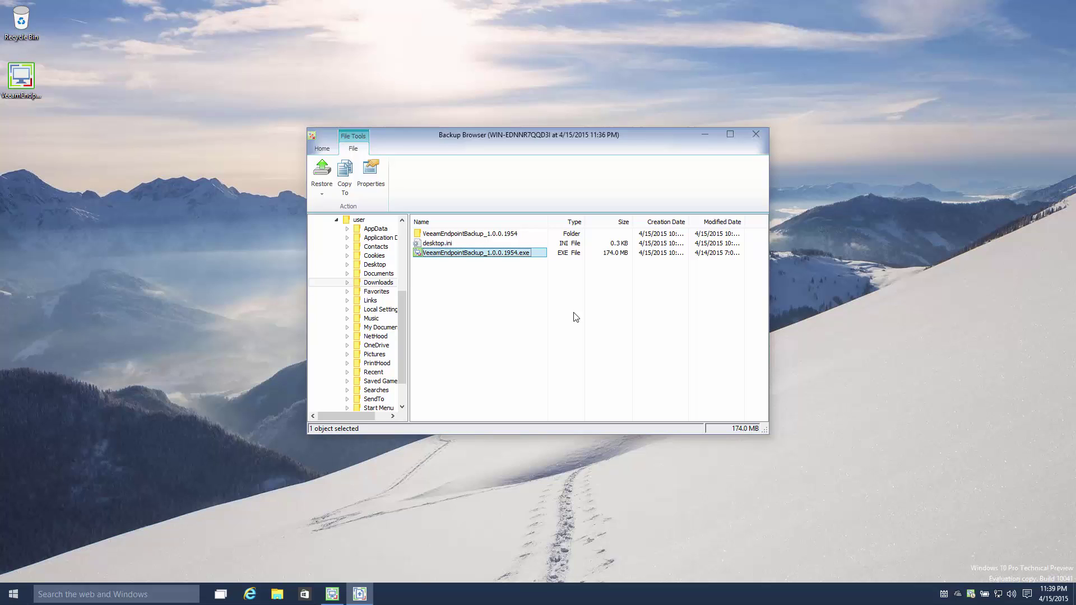
# Step: Load tinkertry.com in Internet Explorer and snap the browser to the left half of the screen
pyautogui.click(254, 597)
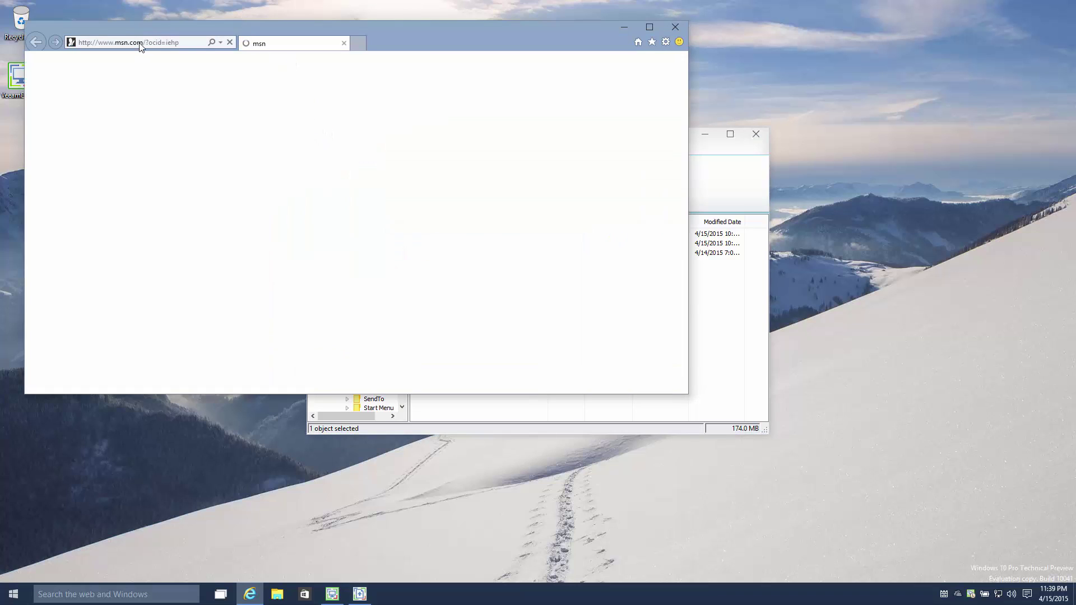
pyautogui.click(140, 43)
pyautogui.write('tinkertry.com')
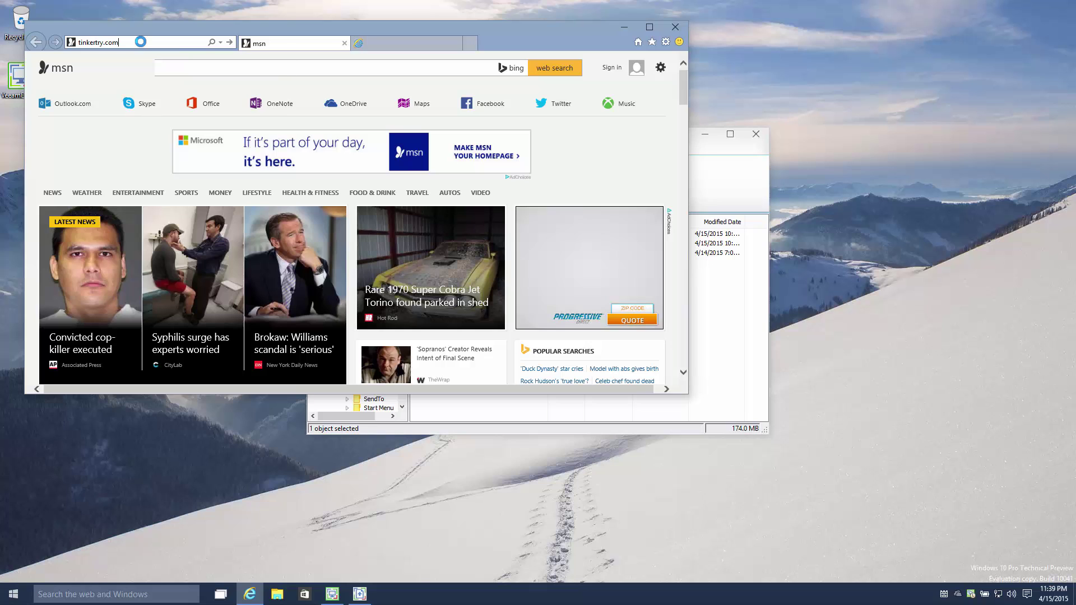
pyautogui.press('Return')
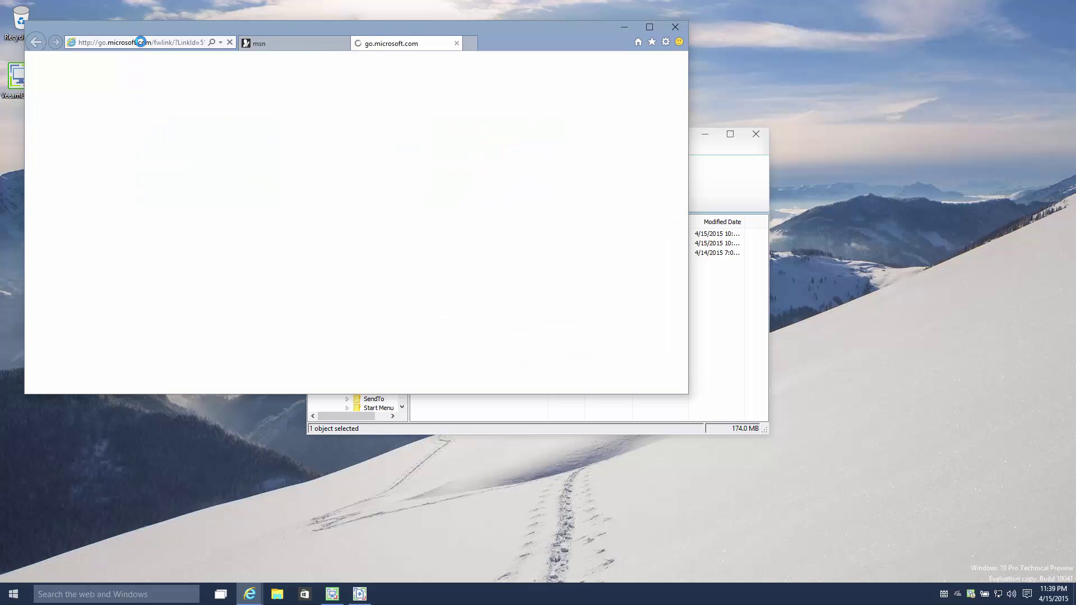
pyautogui.click(273, 43)
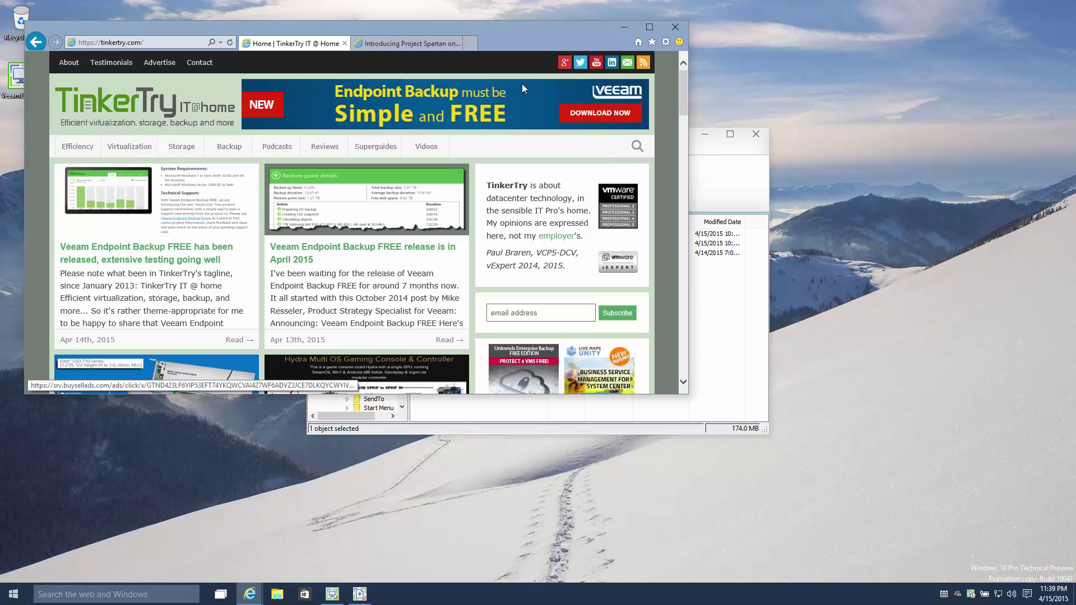
pyautogui.press('super+Left')
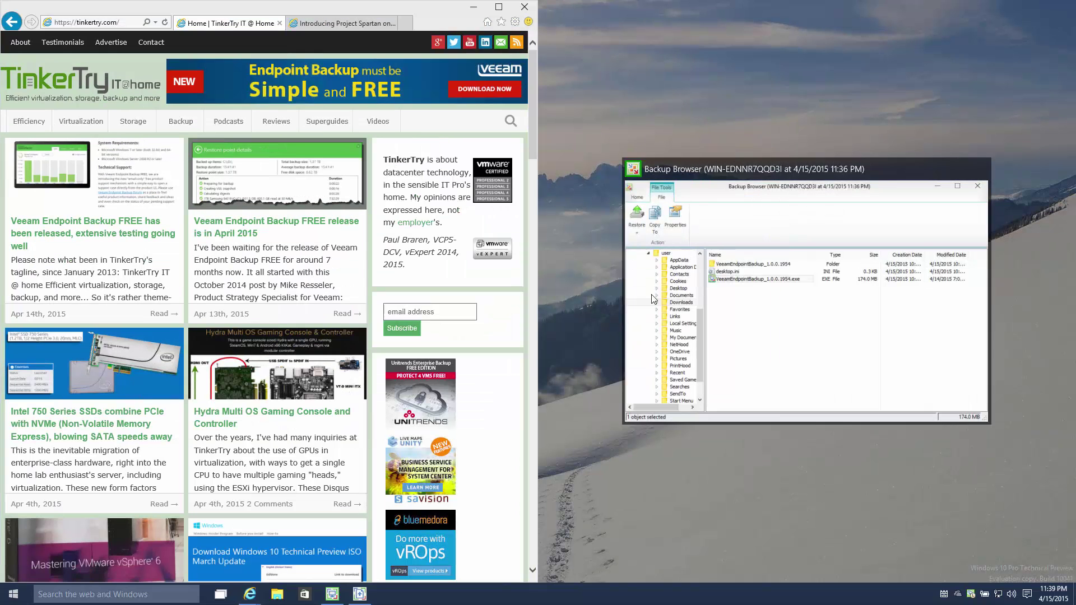